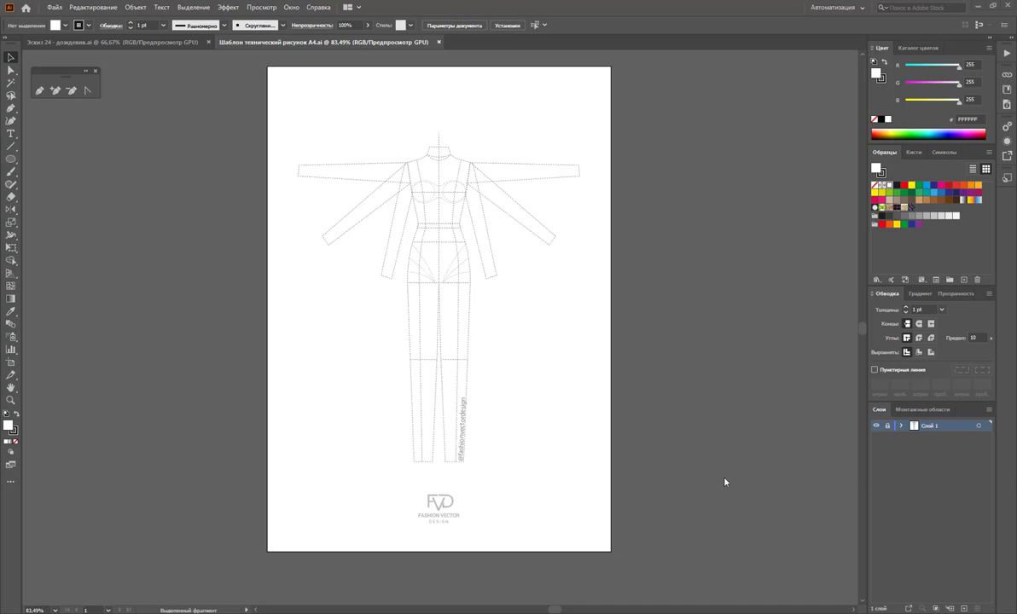
- Unlock Слой 1, delete the right and left sleeve paths, then relock the layer
click(886, 426)
click(12, 70)
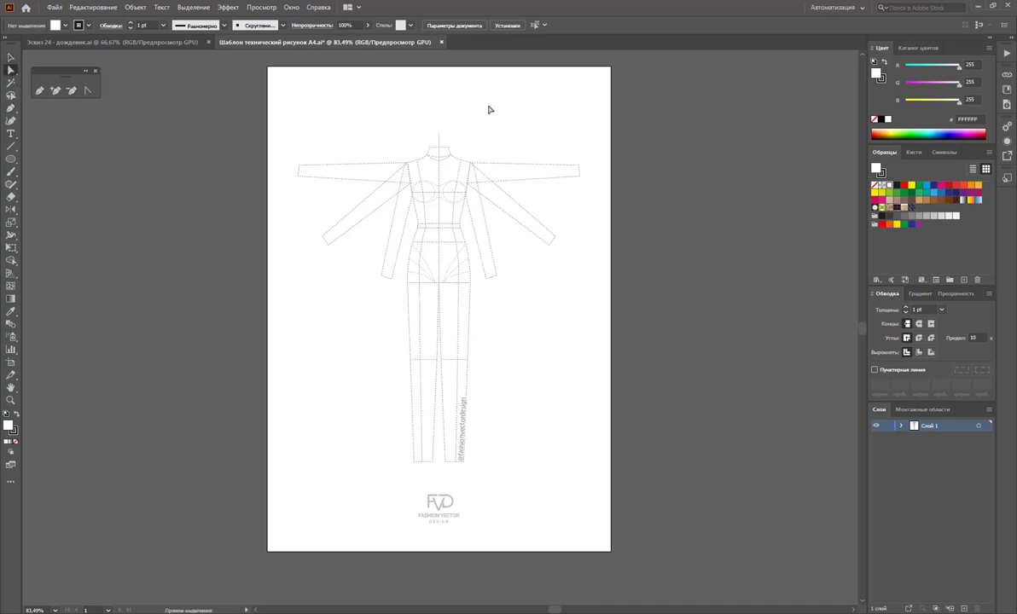
drag(538, 86, 492, 268)
key(Delete)
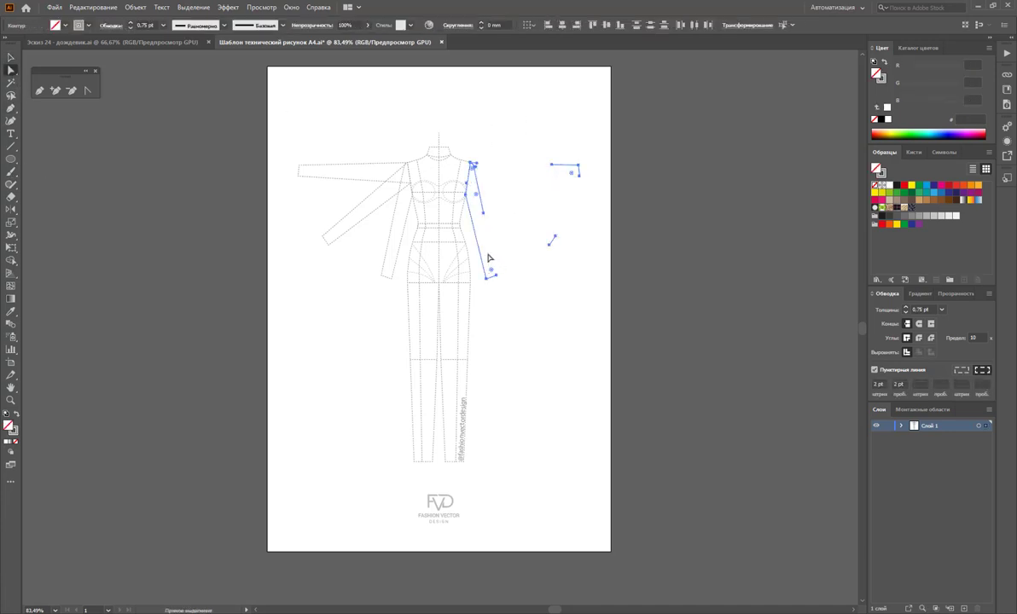
drag(284, 110, 395, 286)
key(Delete)
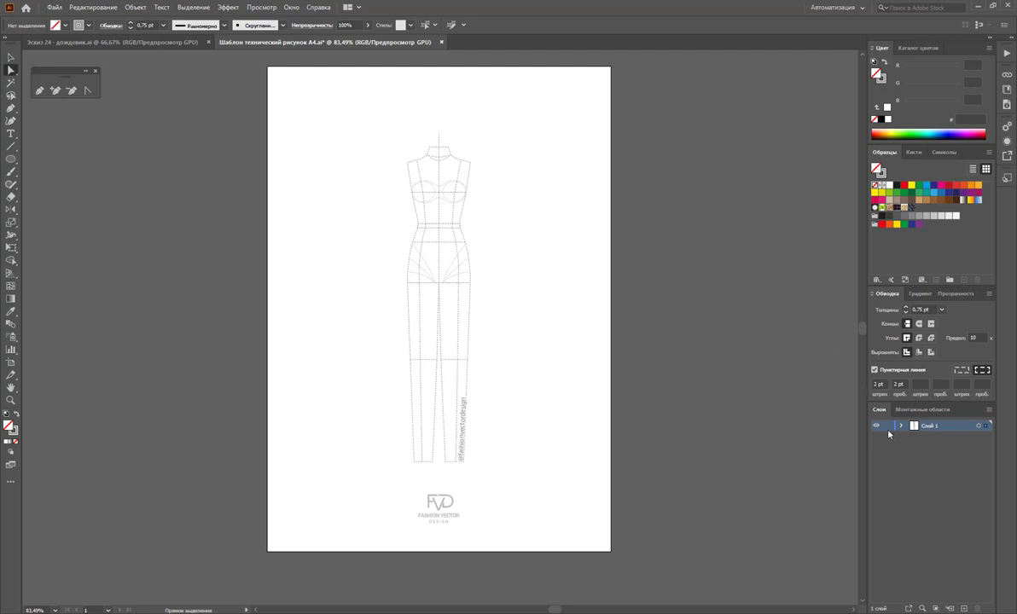
key(ctrl+2)
- Create empty layer Слой 2 above the template and zoom in slightly
click(963, 606)
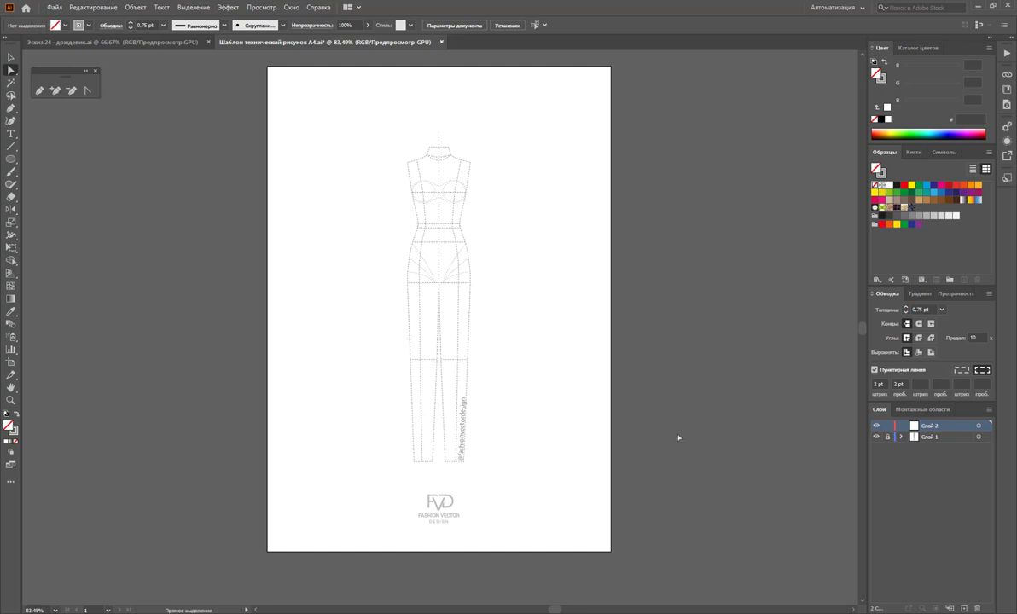
scroll(671, 433, up, 1)
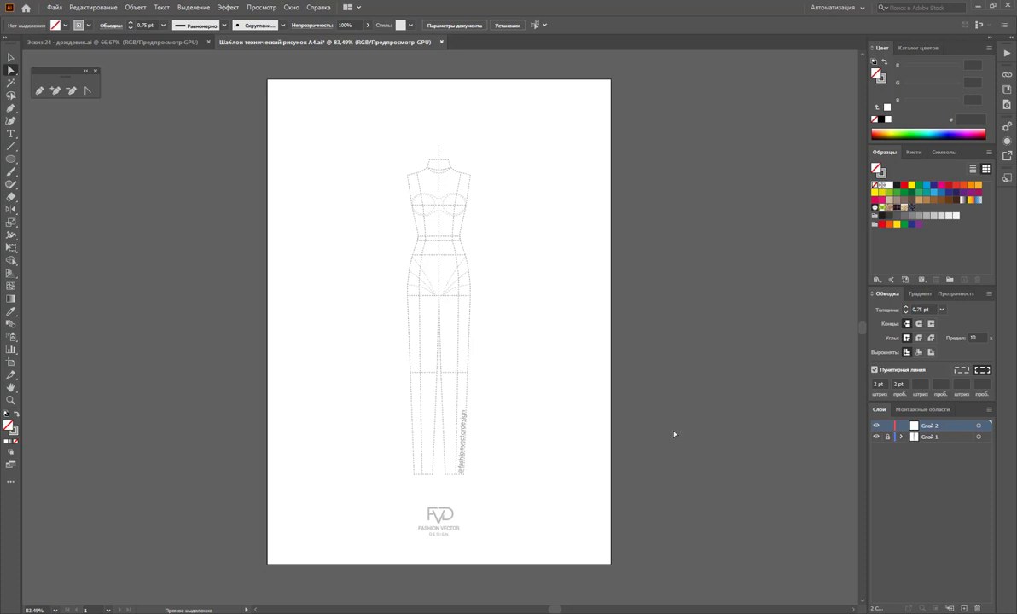
key(ctrl+plus)
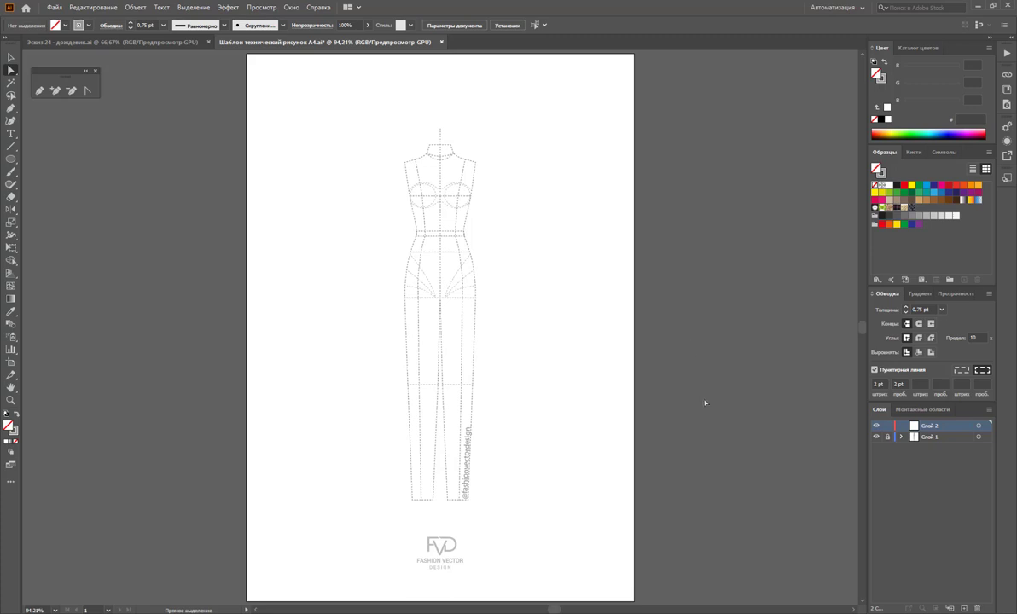
- Zoom in on the croquis's waist and hip area
click(11, 400)
drag(459, 304, 550, 349)
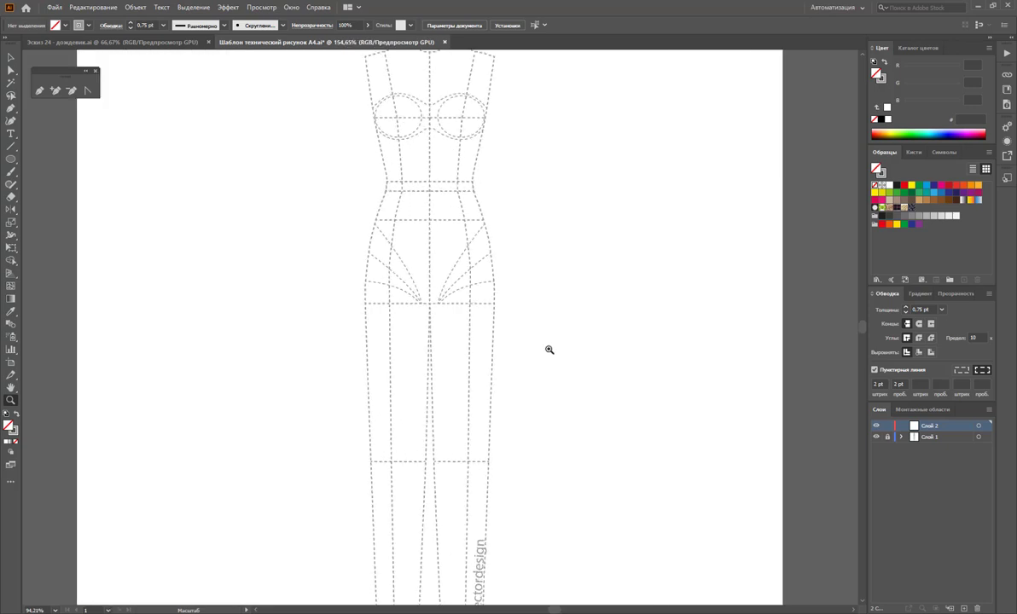
drag(550, 350, 588, 379)
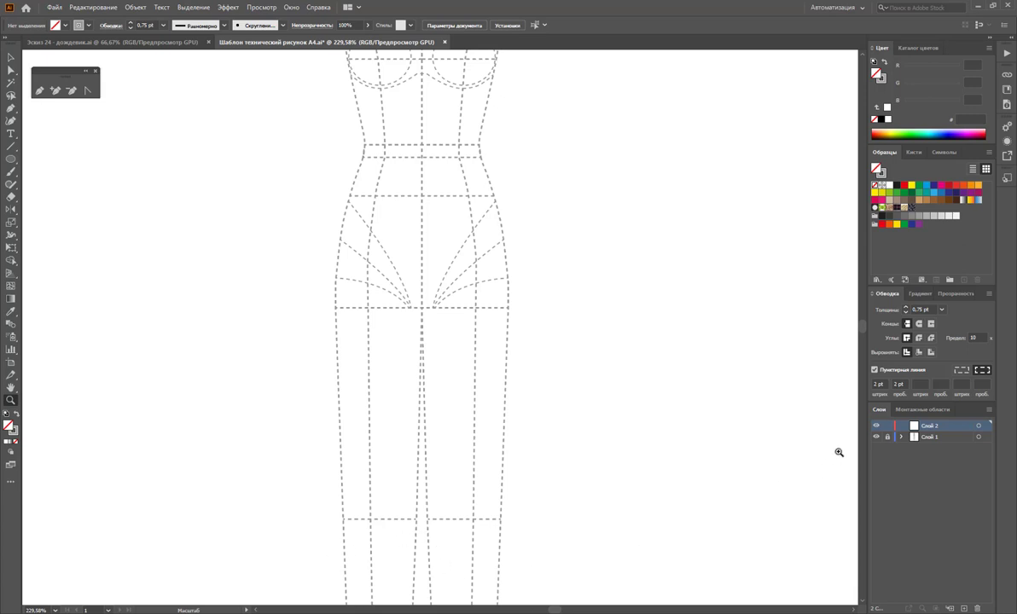
- Set a 1 pt stroke in the default dark colour with no fill
click(941, 310)
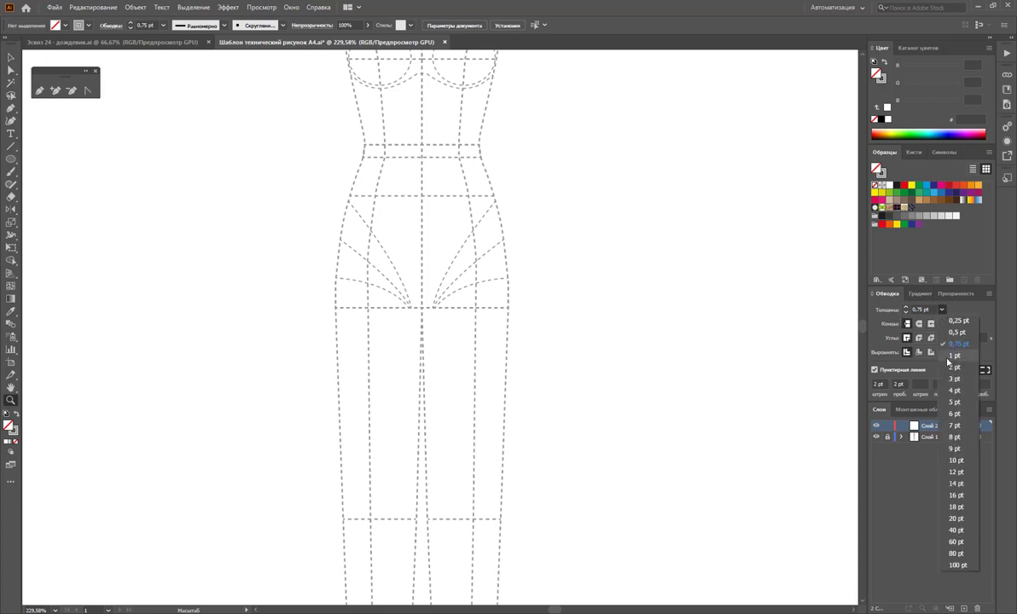
click(949, 356)
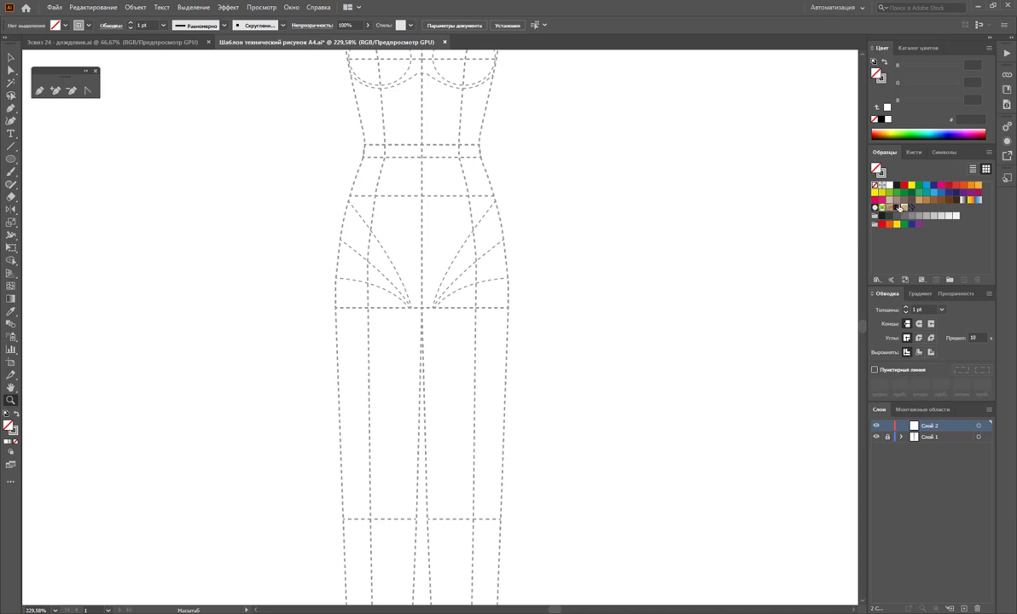
key(shift+x)
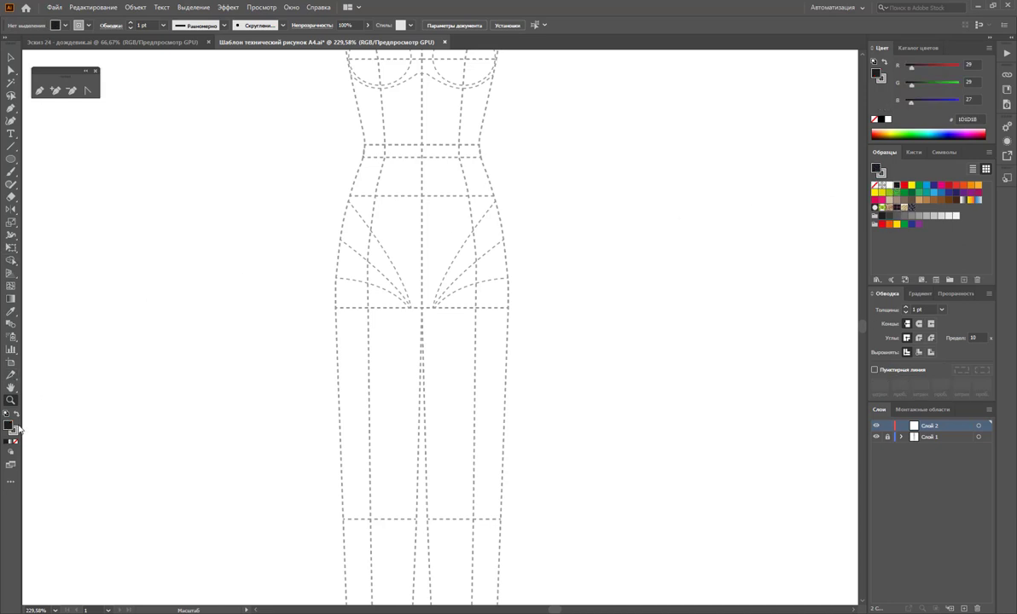
click(16, 414)
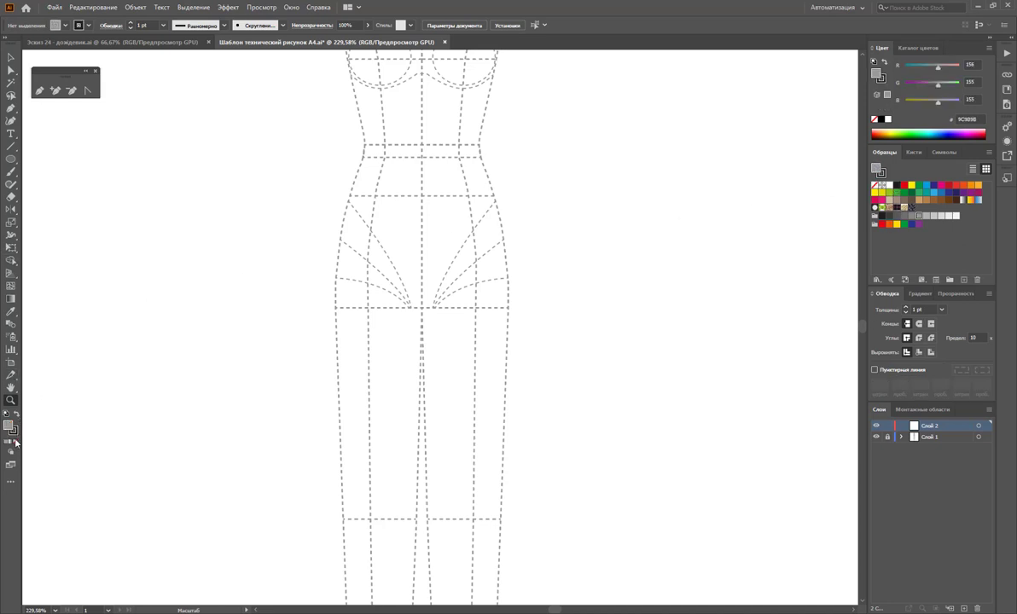
click(16, 442)
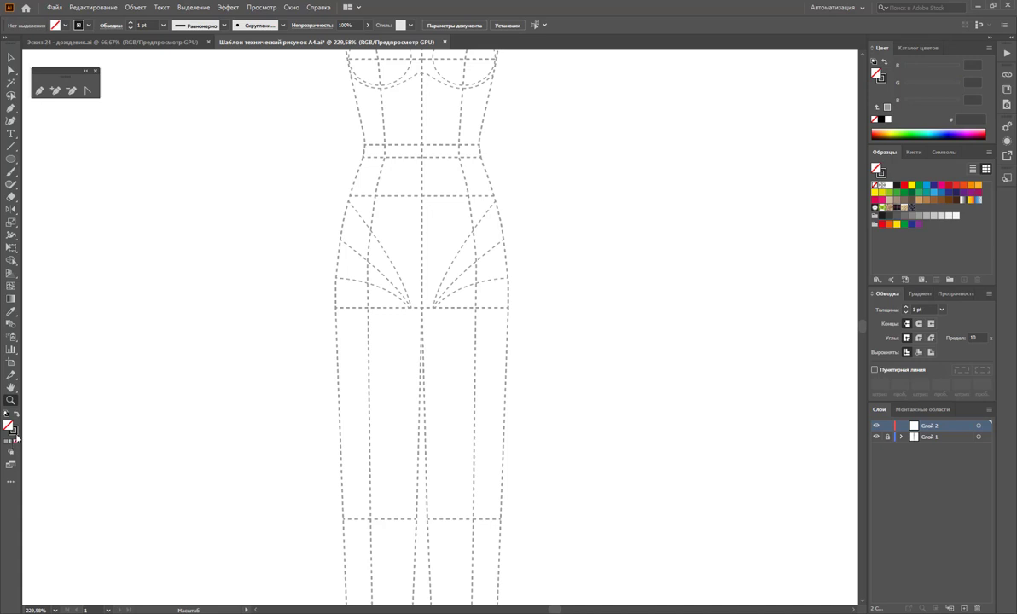
click(14, 433)
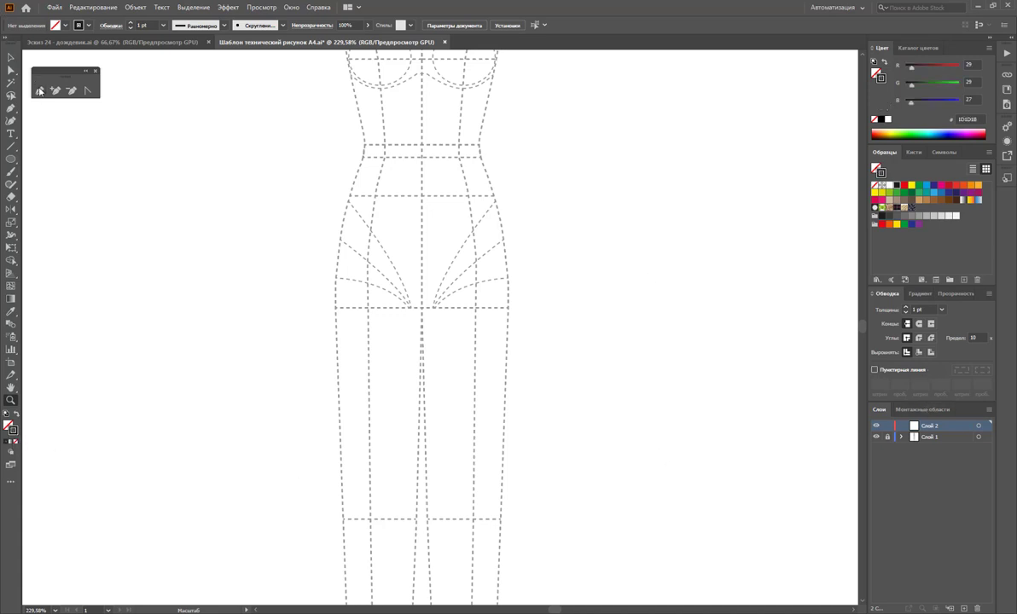
- Pen-draw the closed front panel: waist corners, curved hip, straight hem, slanted overlap edge
click(39, 90)
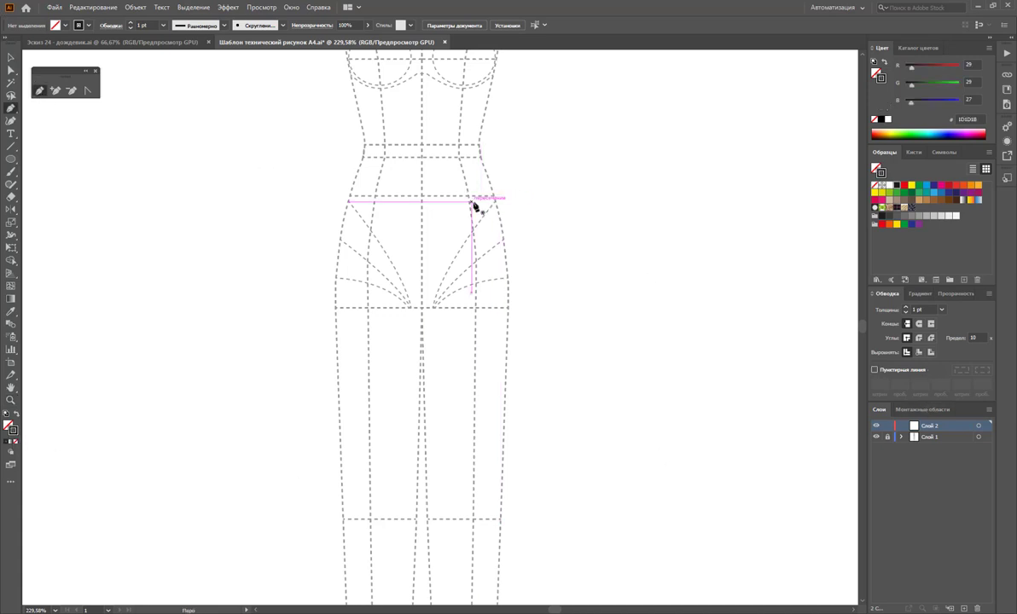
click(423, 157)
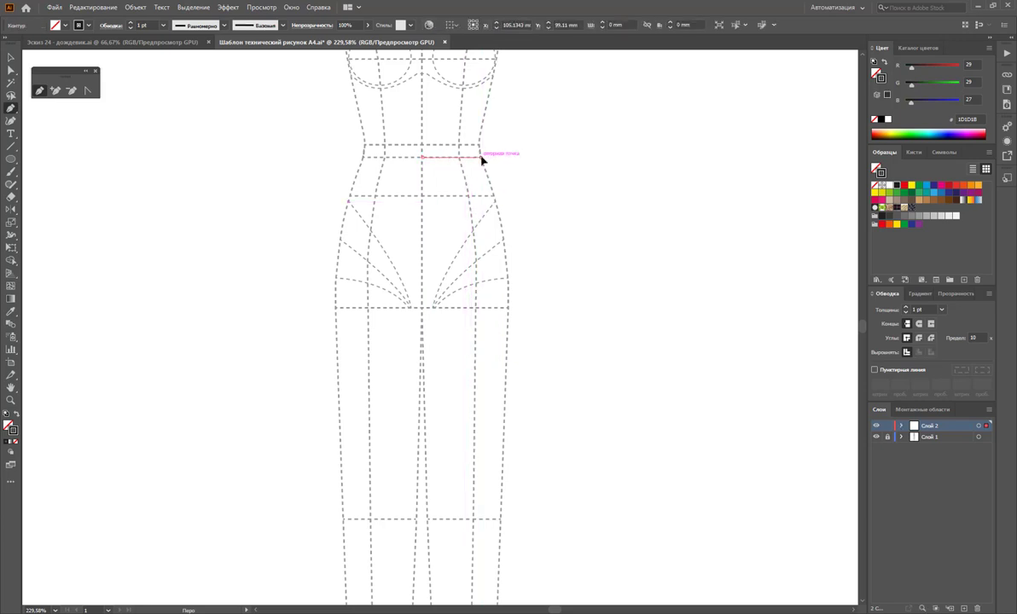
click(481, 156)
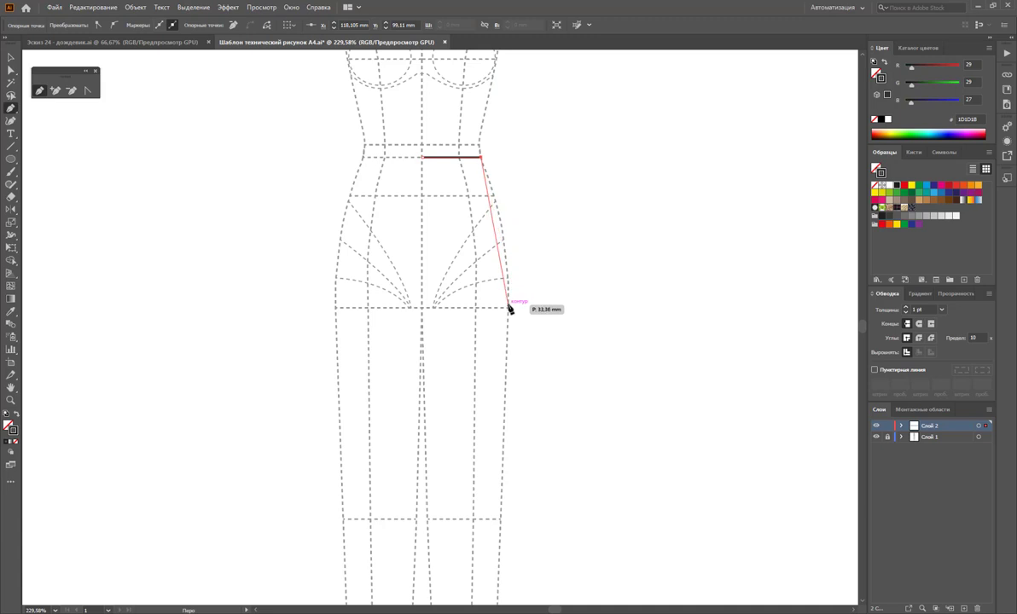
drag(509, 307, 508, 405)
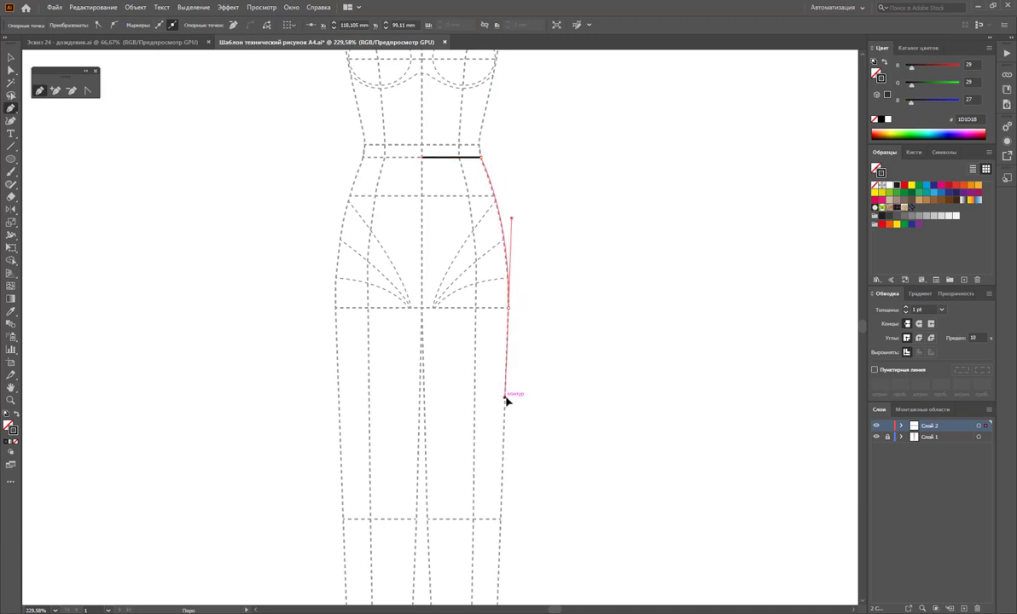
drag(507, 405, 507, 412)
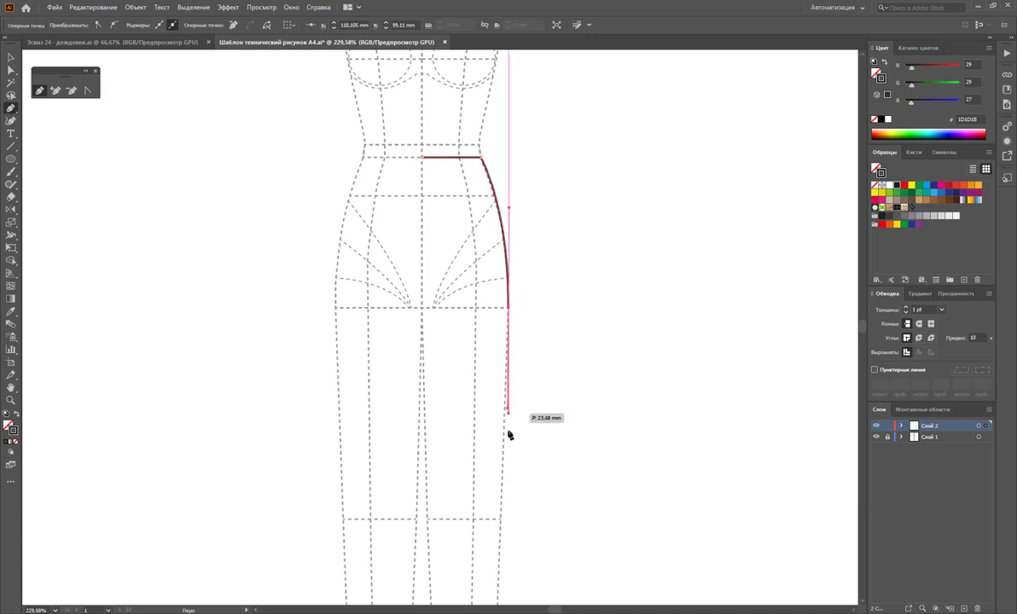
click(504, 507)
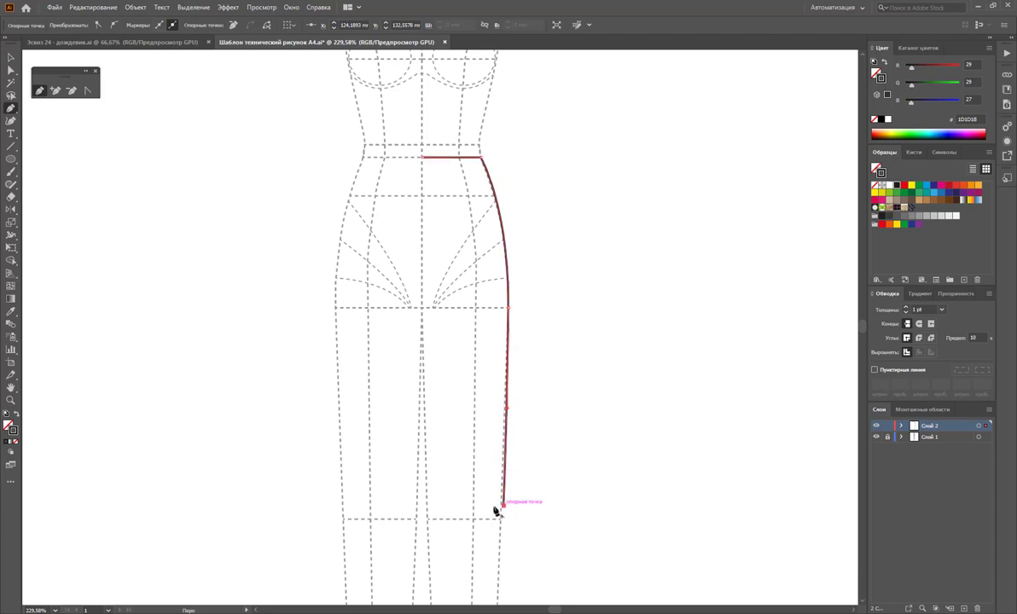
click(423, 506)
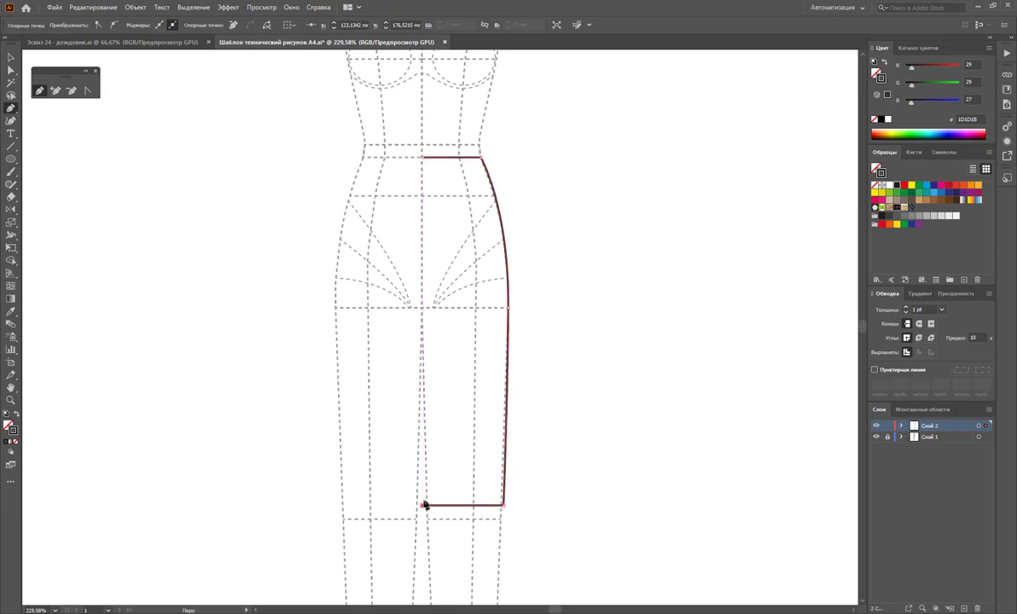
click(396, 158)
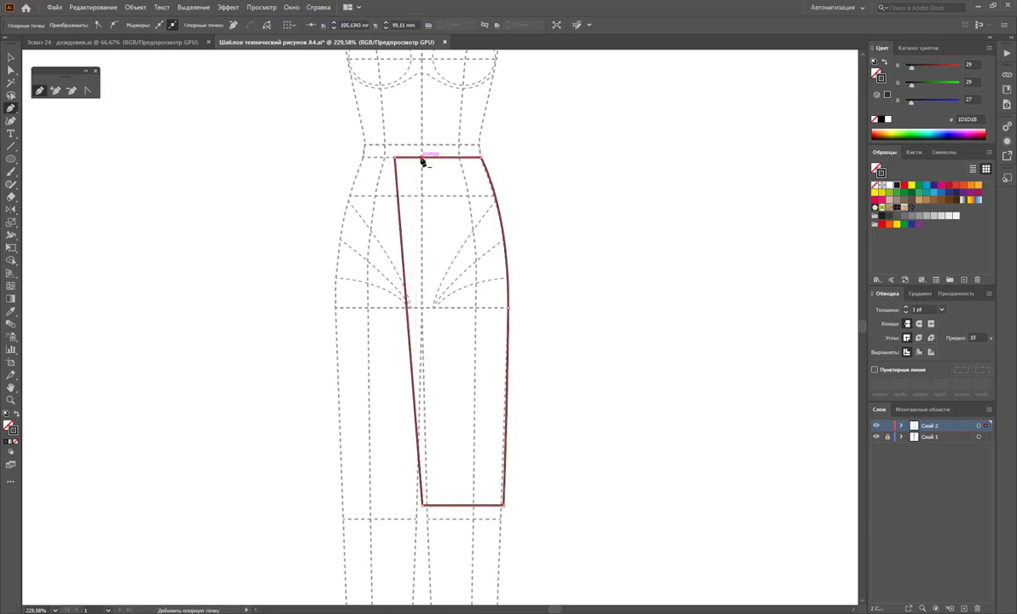
click(11, 57)
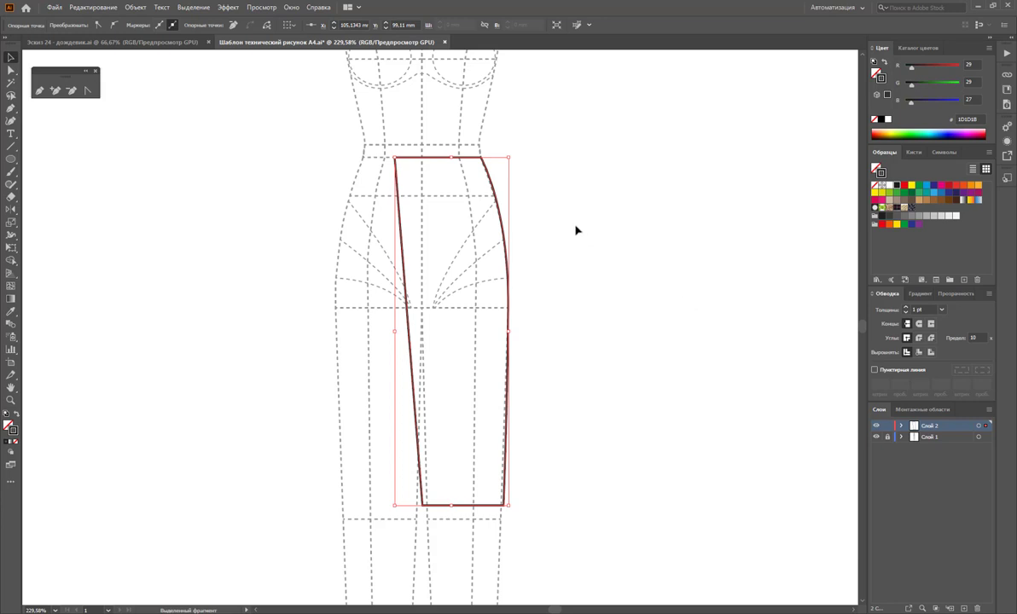
- Give the skirt panel a white fill and reselect it
click(508, 305)
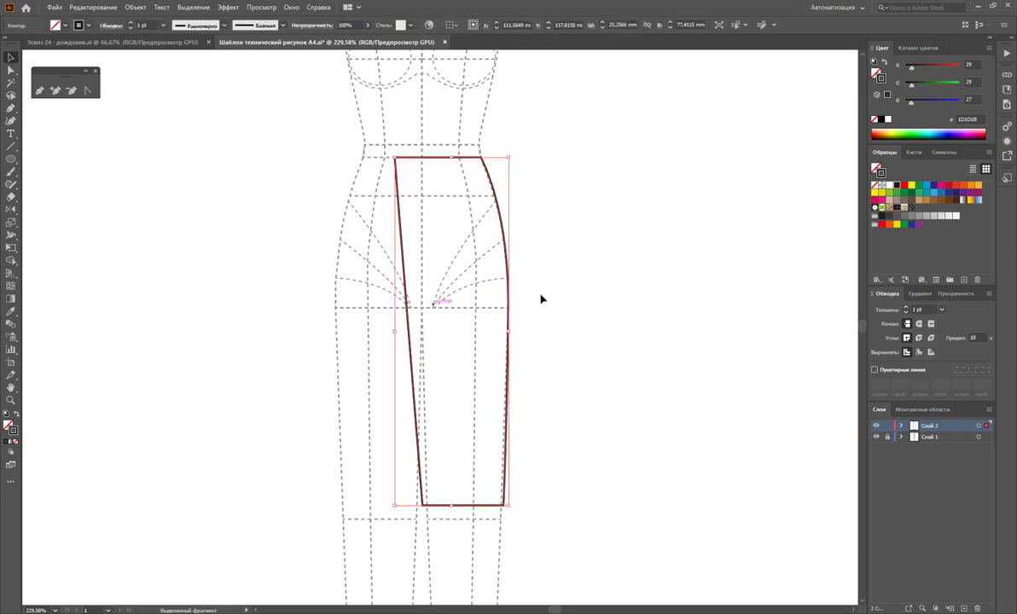
click(886, 186)
key(ctrl+z)
key(a)
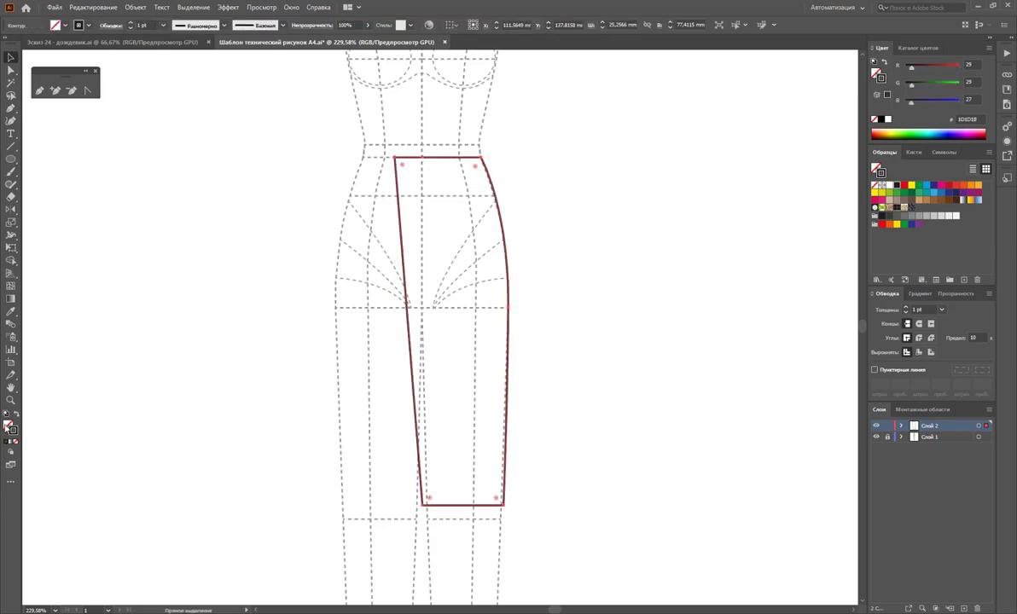
key(v)
key(d)
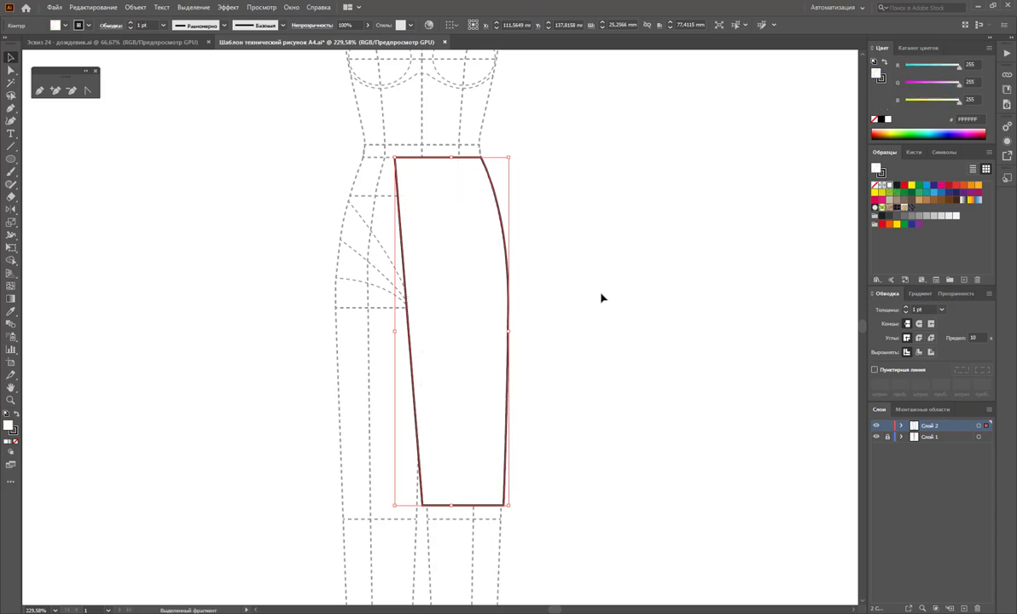
click(601, 298)
click(437, 334)
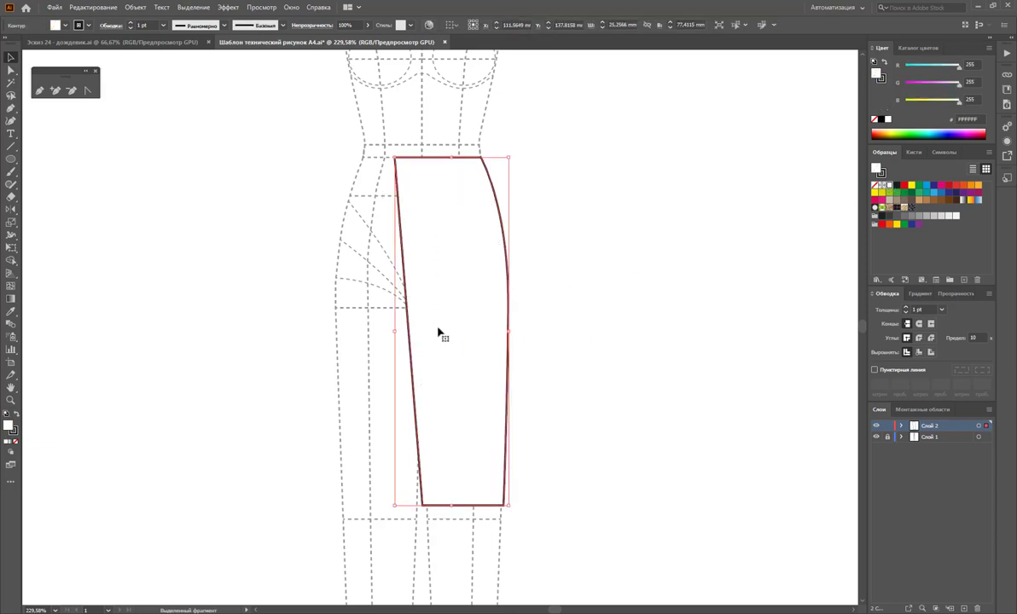
- Reflect a copy of the panel about its top centre to form the left panel
click(13, 210)
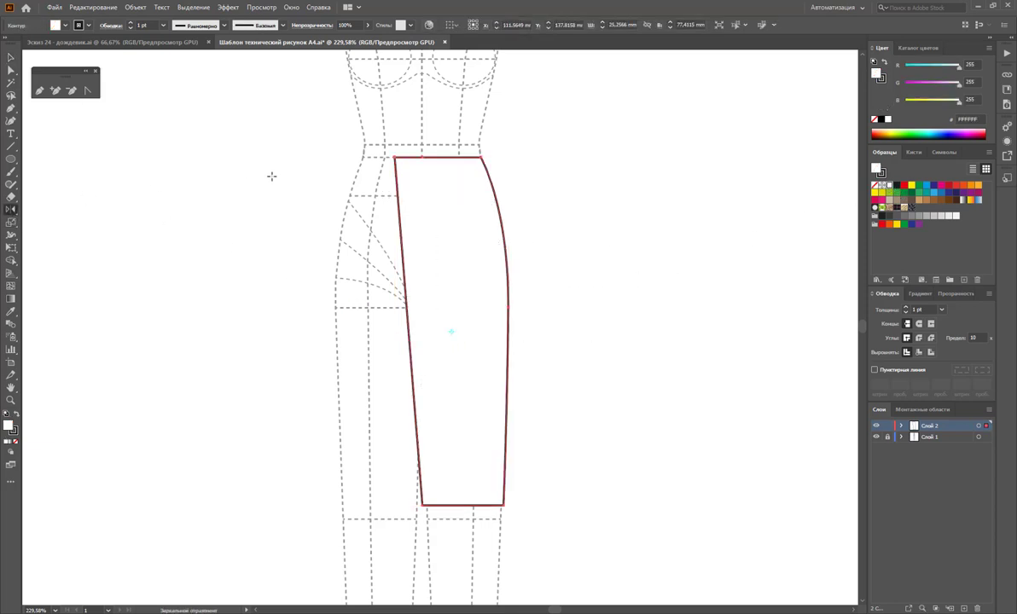
click(421, 150)
drag(430, 168, 349, 279)
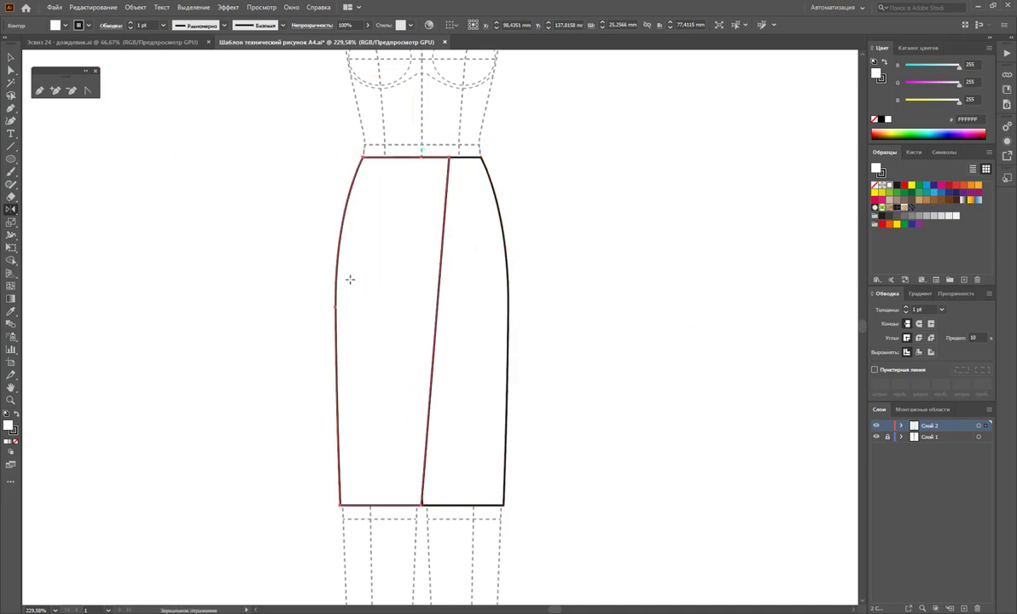
click(11, 58)
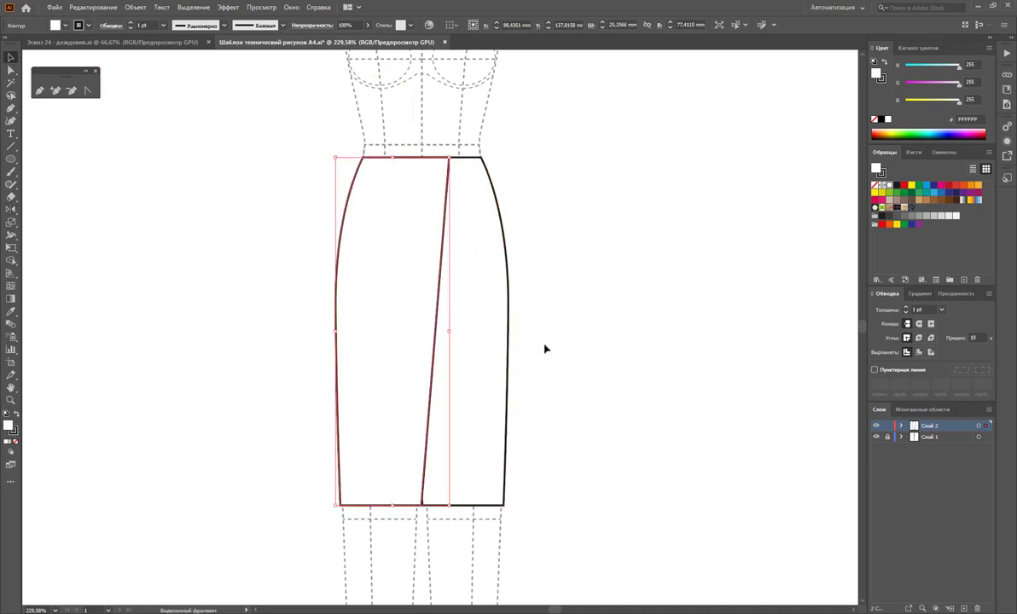
- Bring the right skirt panel to the front of the stack
click(495, 337)
right_click(494, 337)
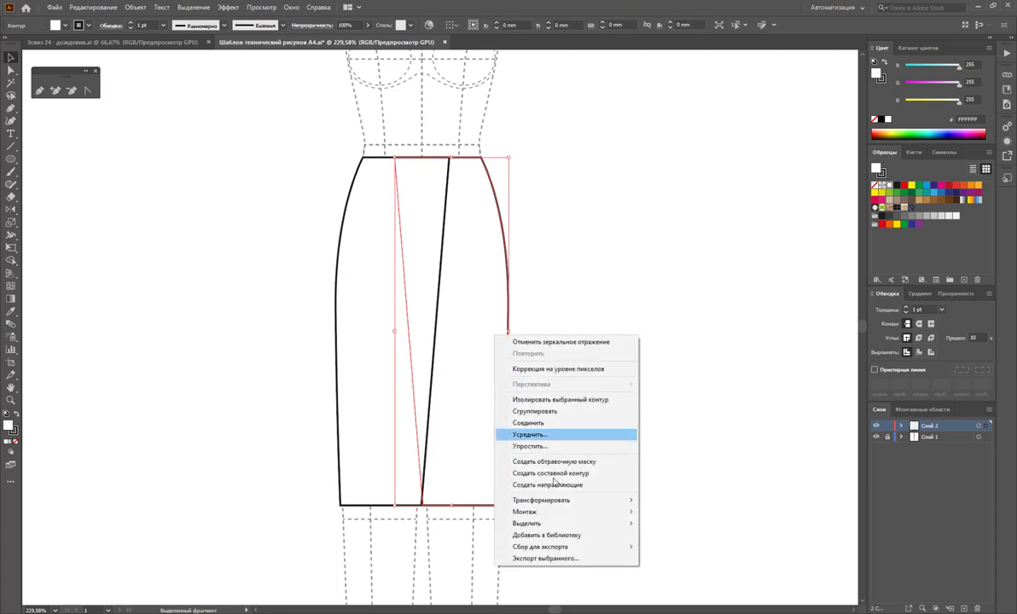
click(683, 512)
click(692, 469)
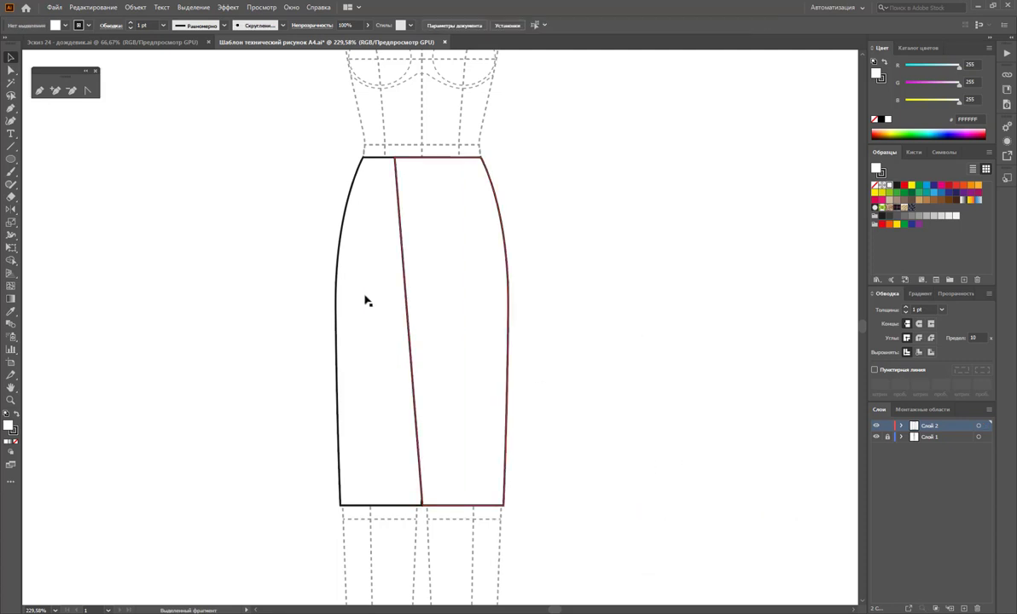
- Pull the left panel's bottom-right hem corner lower
click(11, 70)
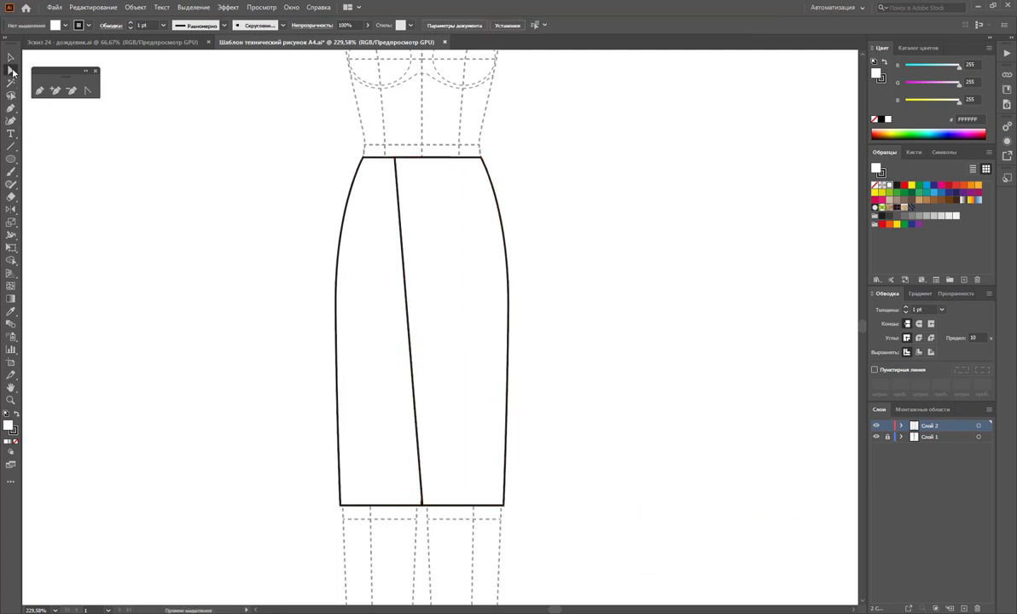
click(392, 472)
drag(421, 514, 414, 540)
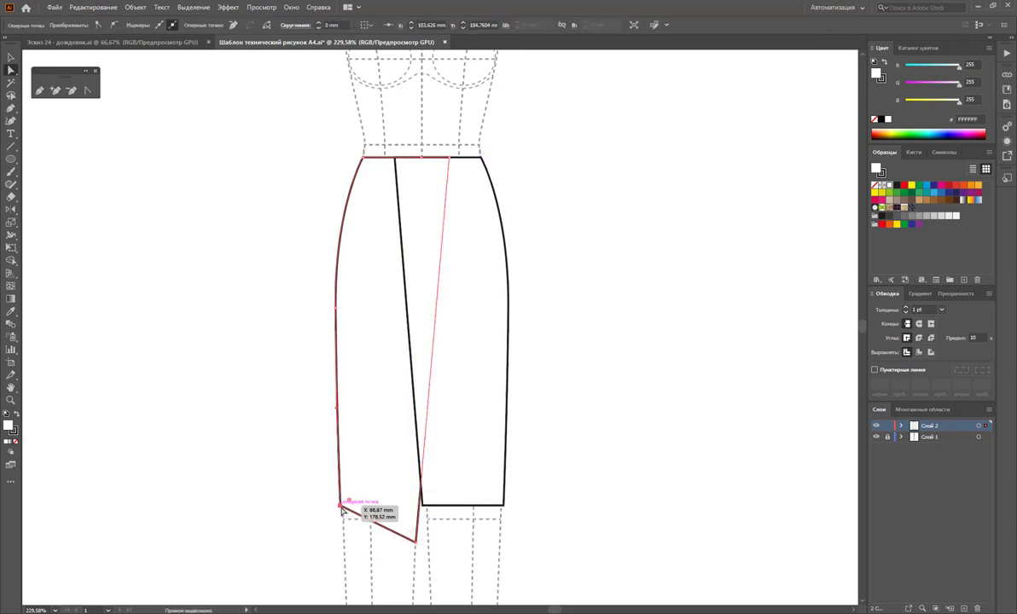
click(512, 547)
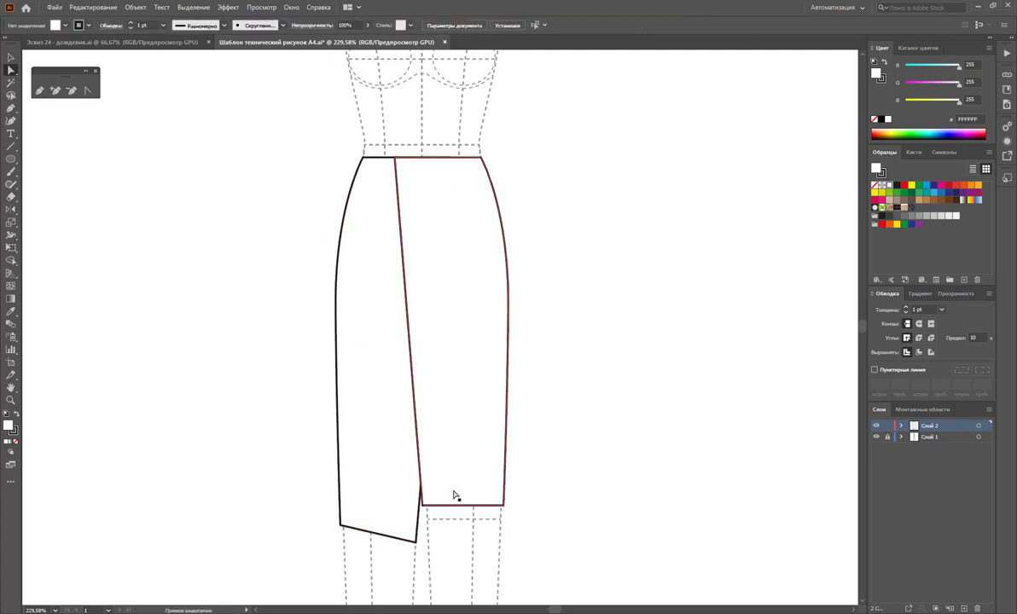
- Lower the right panel's bottom-left hem corner so its hem slopes
click(455, 496)
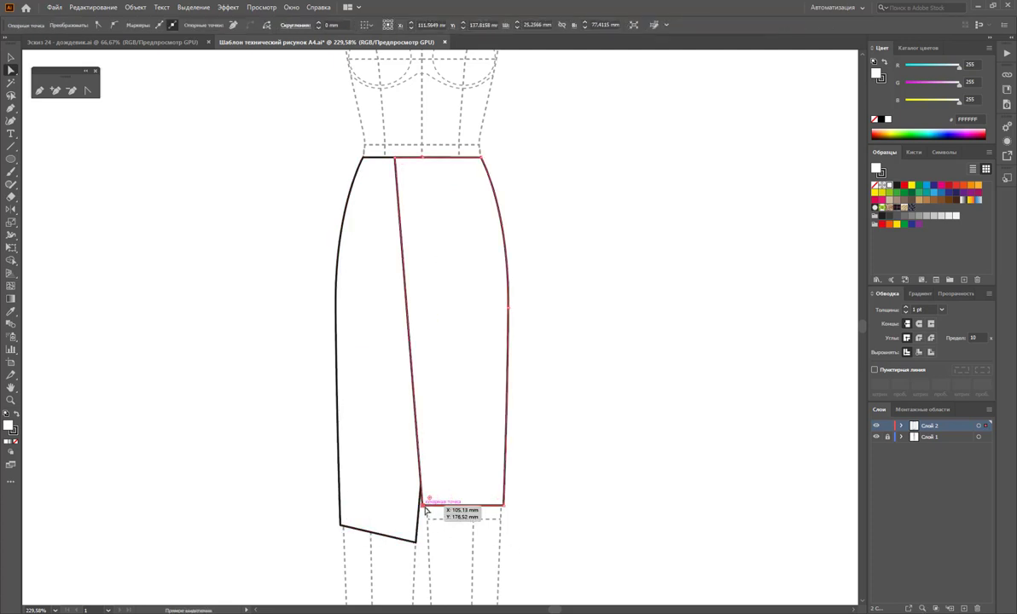
mouse_move(426, 510)
mouse_down()
mouse_move(432, 529)
mouse_move(427, 522)
mouse_up()
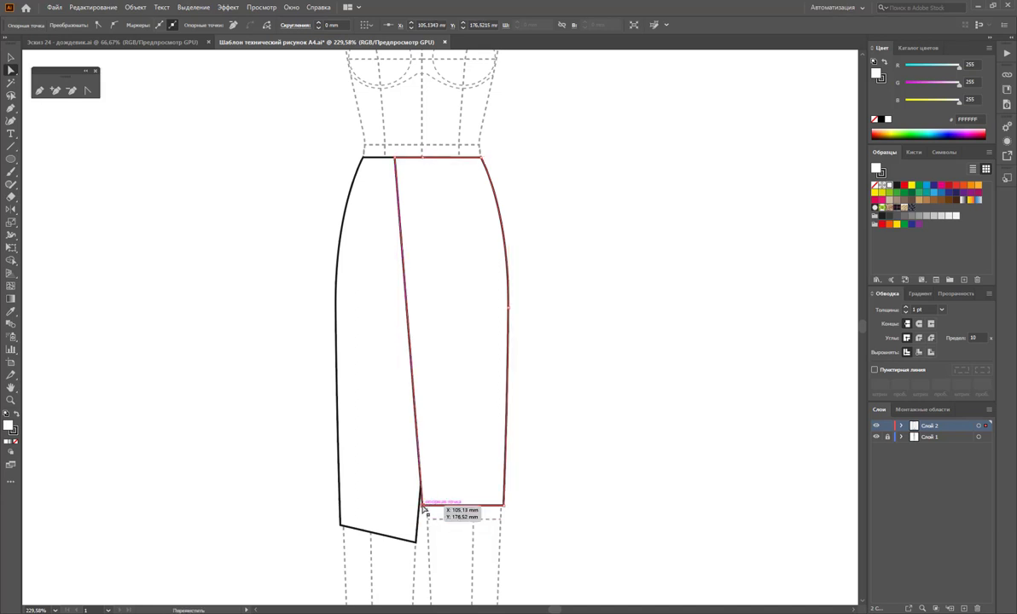
drag(422, 509, 429, 523)
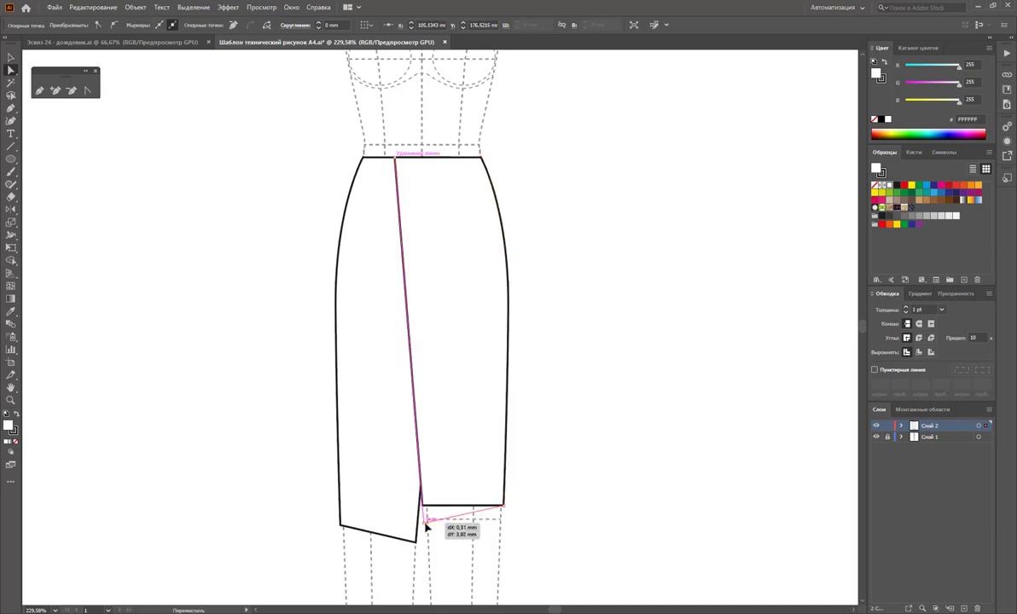
click(555, 519)
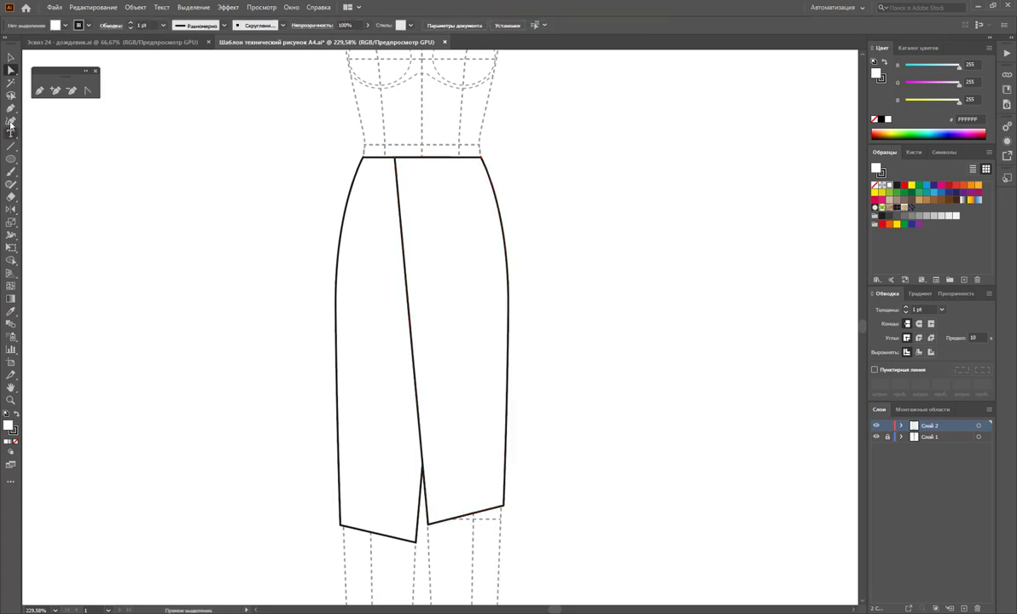
- Draw a small triangle at the bottom of the slit between the panels
click(39, 90)
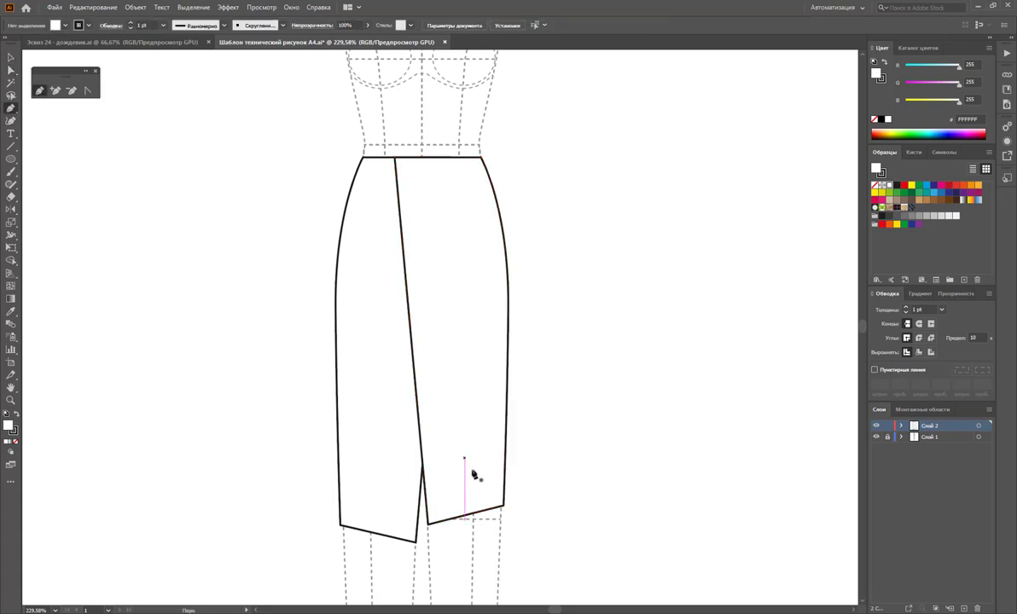
click(428, 518)
click(420, 466)
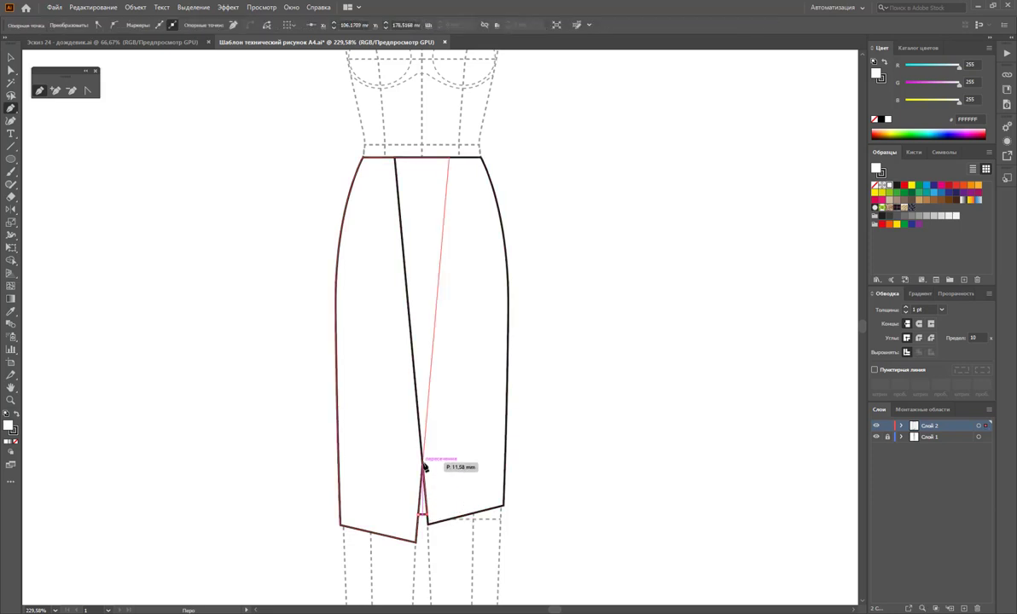
click(421, 517)
click(421, 466)
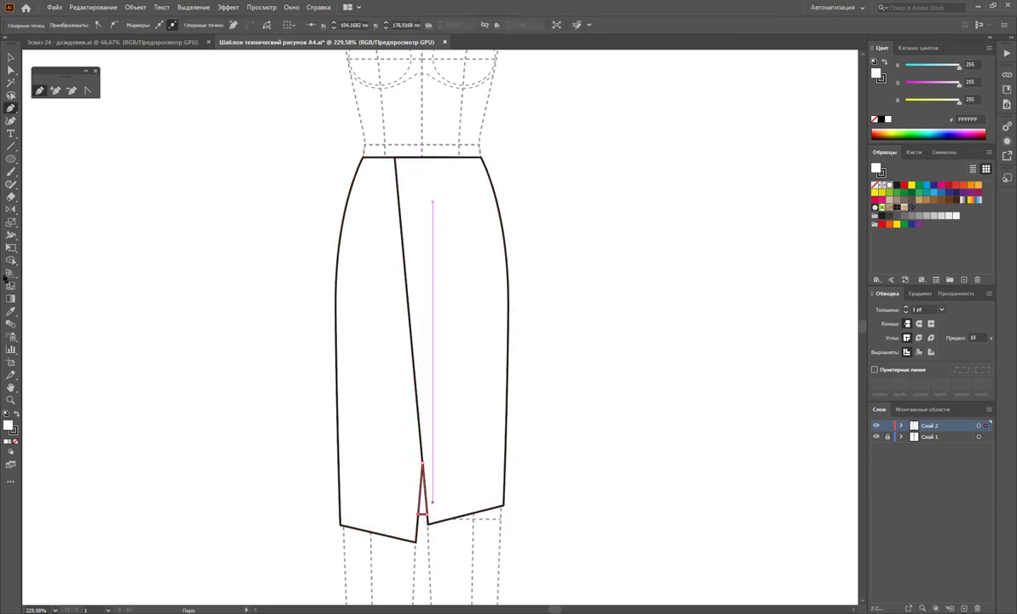
- Send the triangle piece to the back
click(6, 56)
right_click(416, 273)
mouse_move(446, 450)
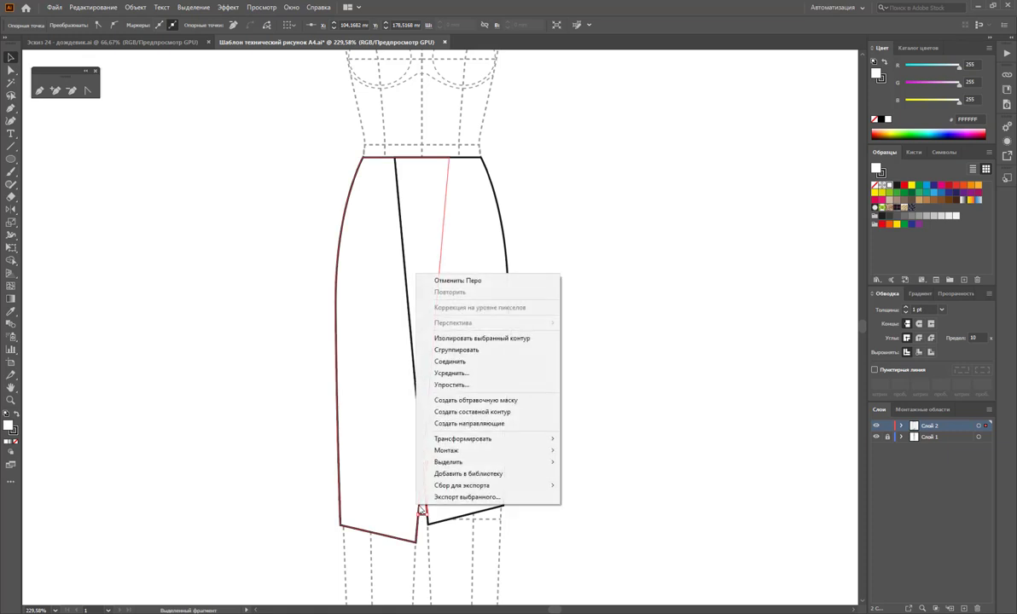
click(600, 485)
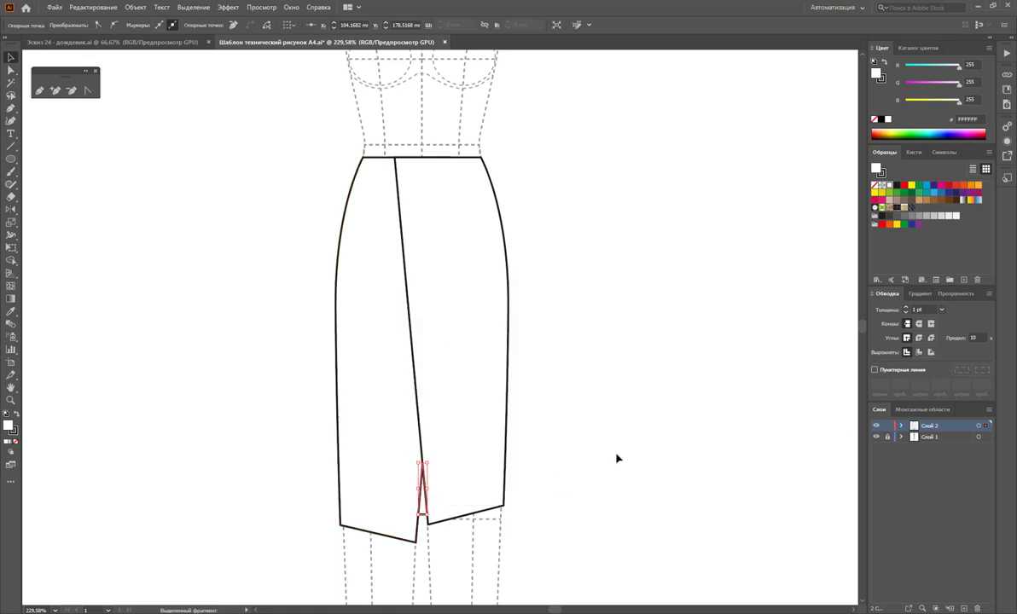
click(617, 459)
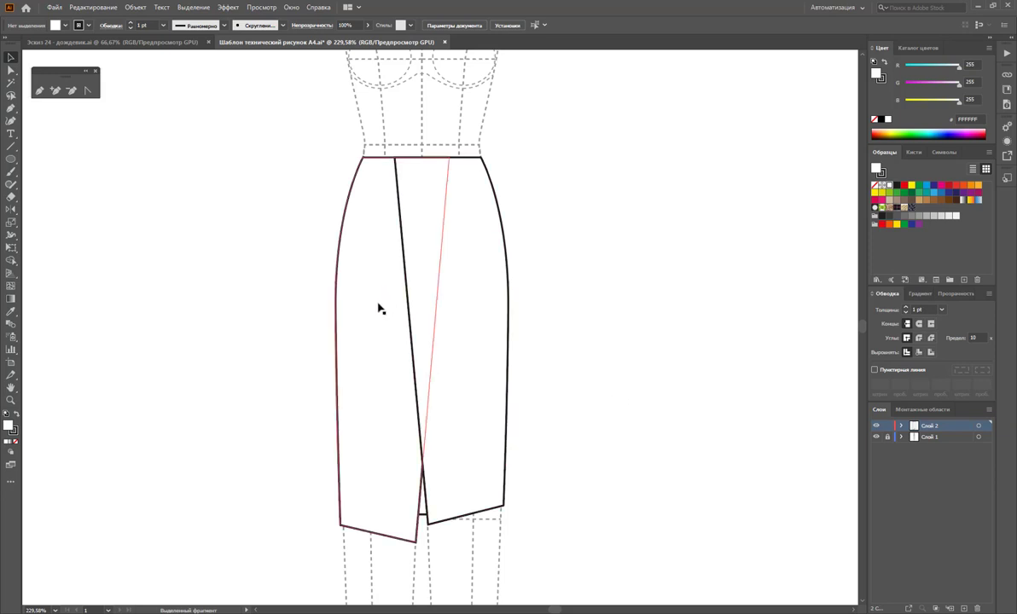
- Start the flap path along the waistband from the seam to the right corner
click(55, 90)
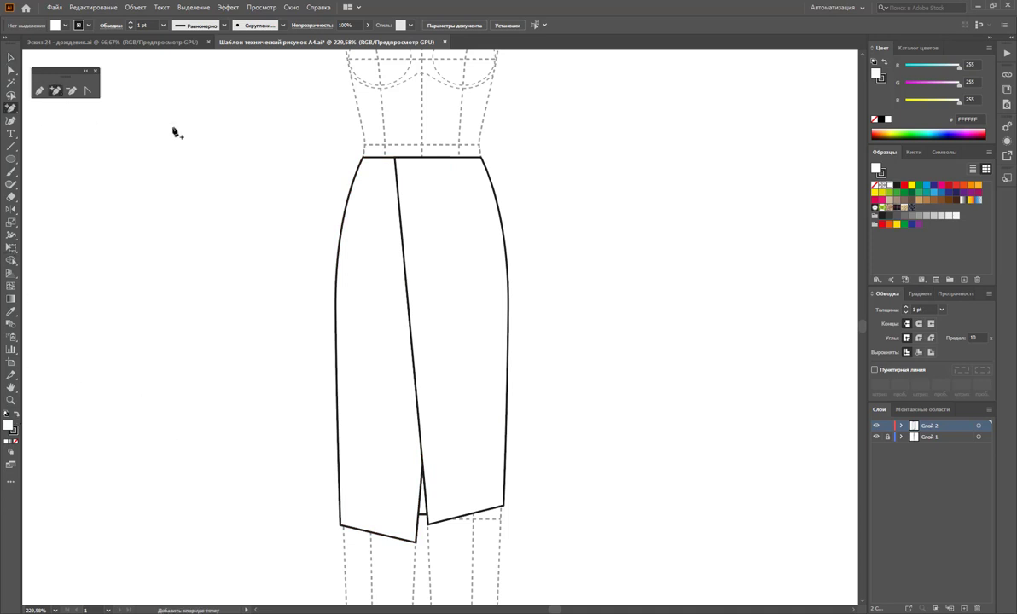
click(397, 172)
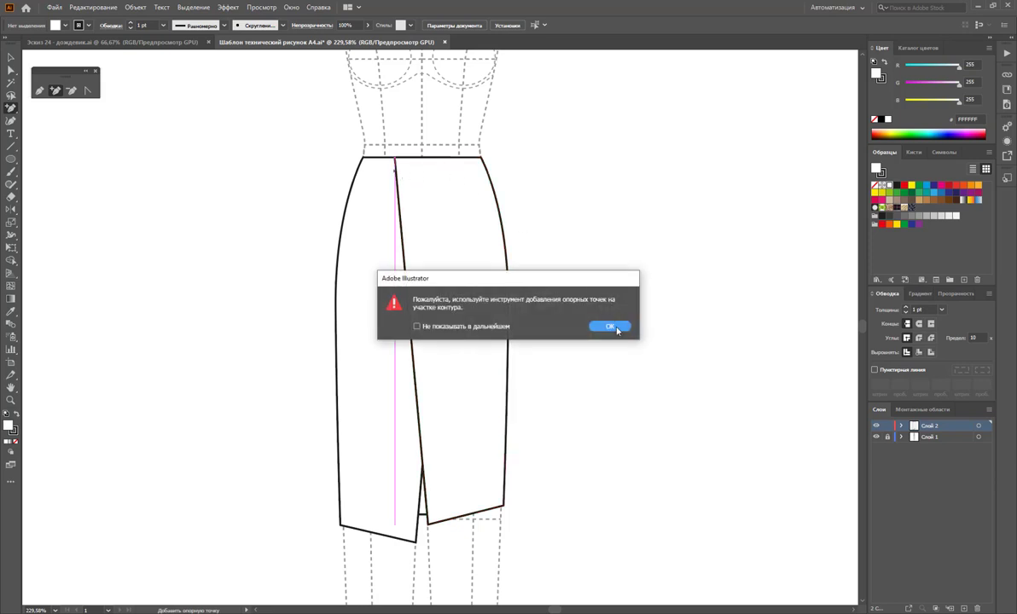
click(578, 308)
click(39, 90)
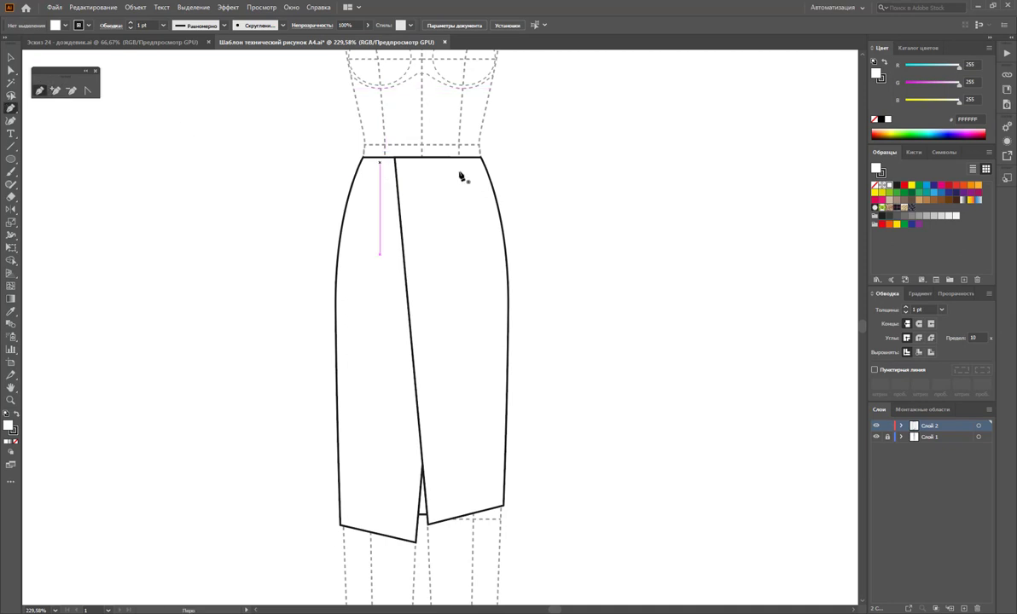
click(394, 176)
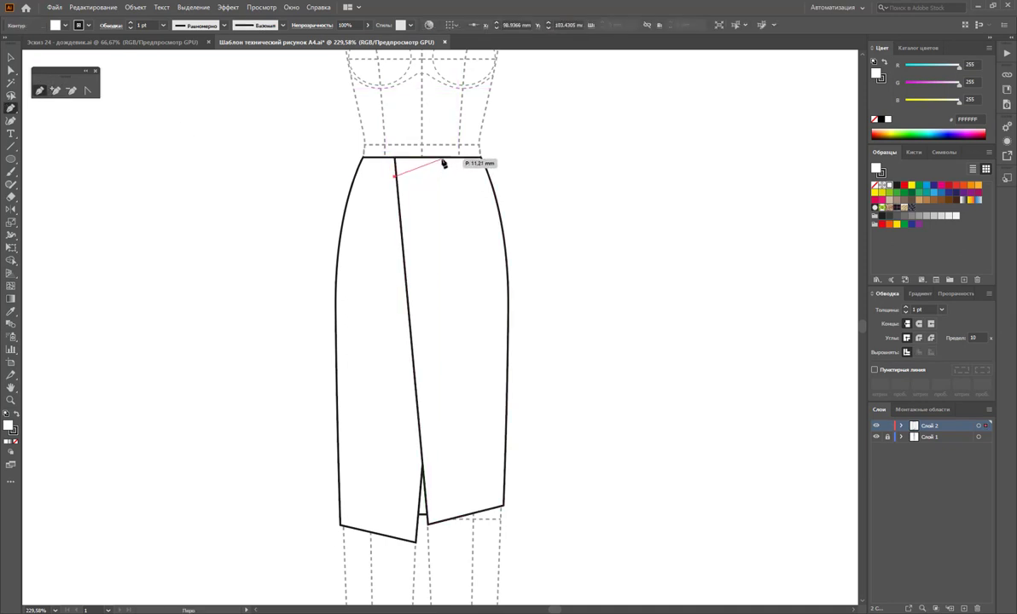
click(444, 159)
click(480, 157)
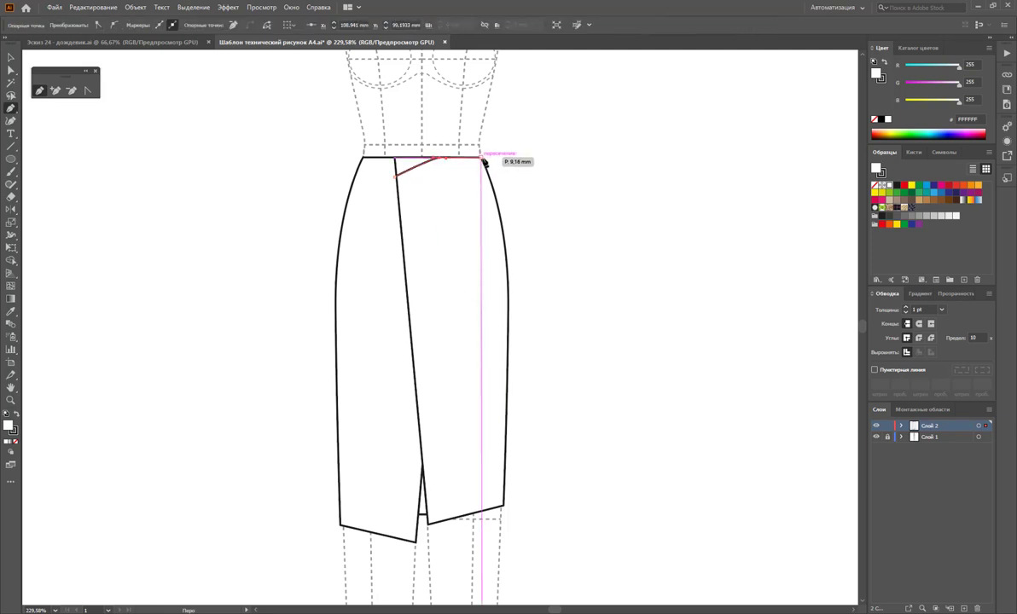
key(Escape)
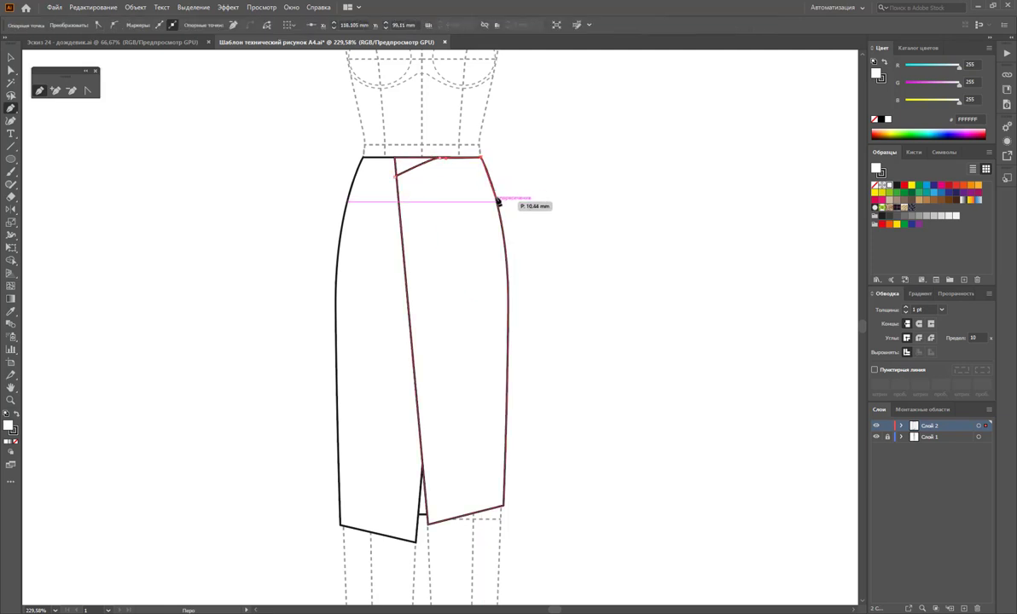
- Run the unfilled flap down the right hip and curve it back to the waist seam
click(492, 184)
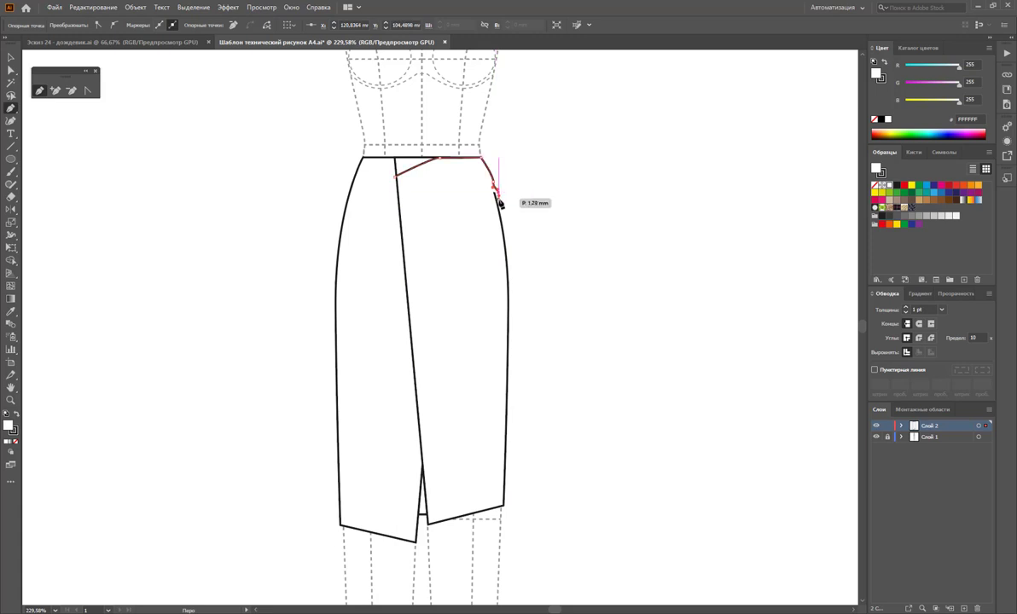
click(502, 217)
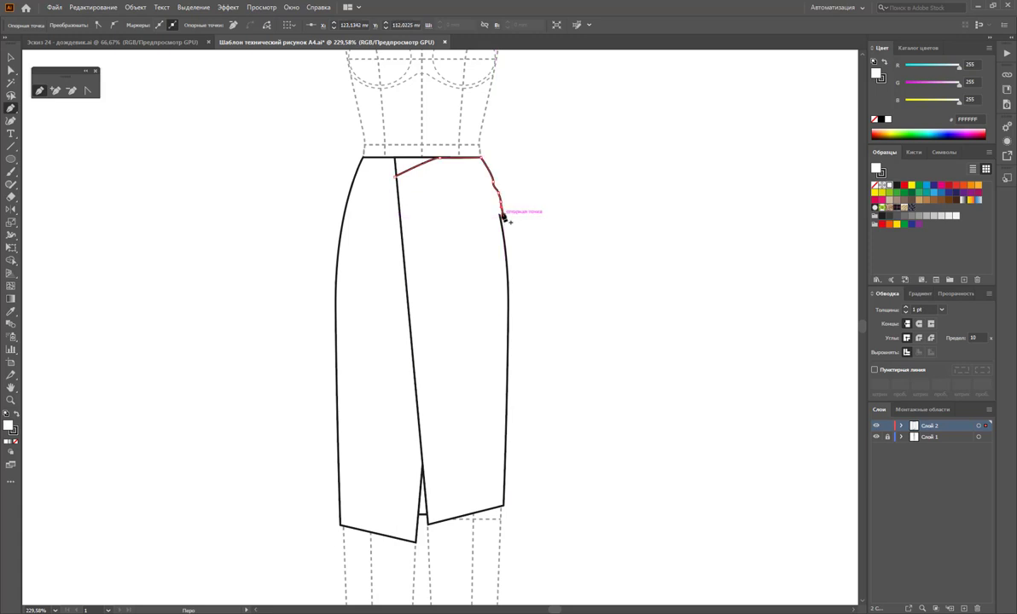
click(15, 443)
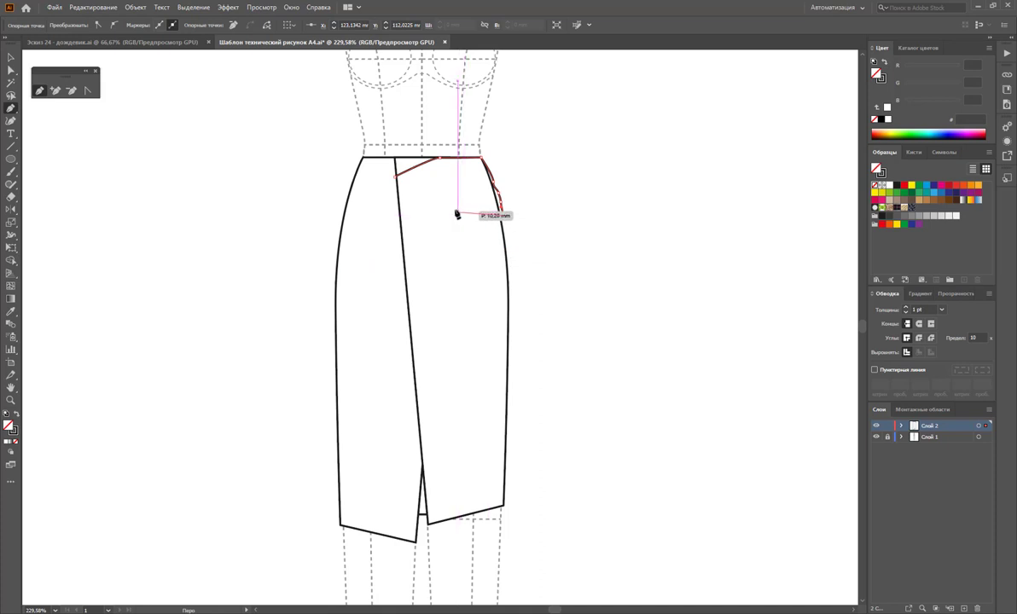
drag(463, 211, 440, 207)
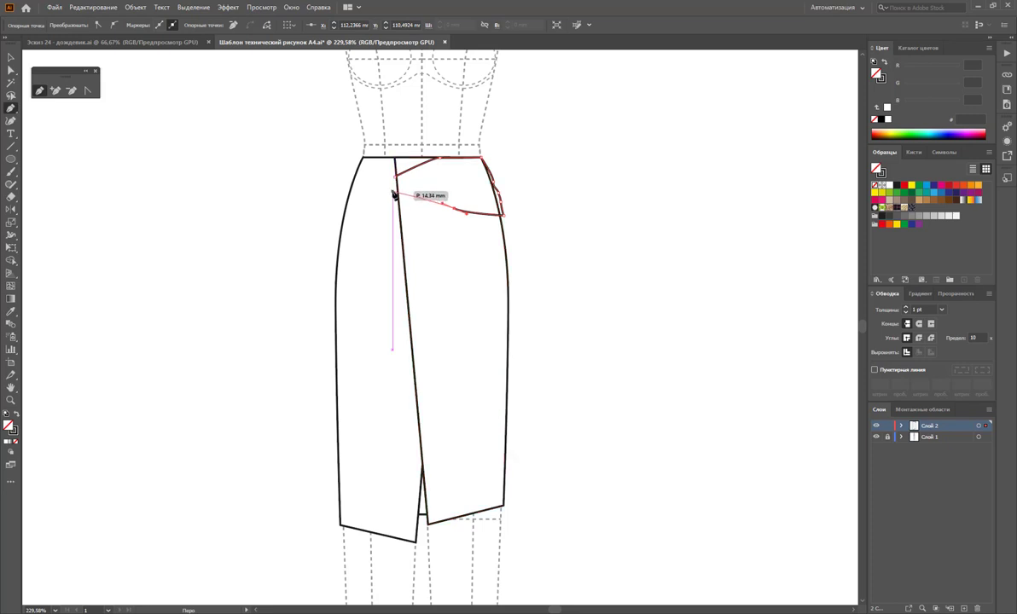
click(395, 183)
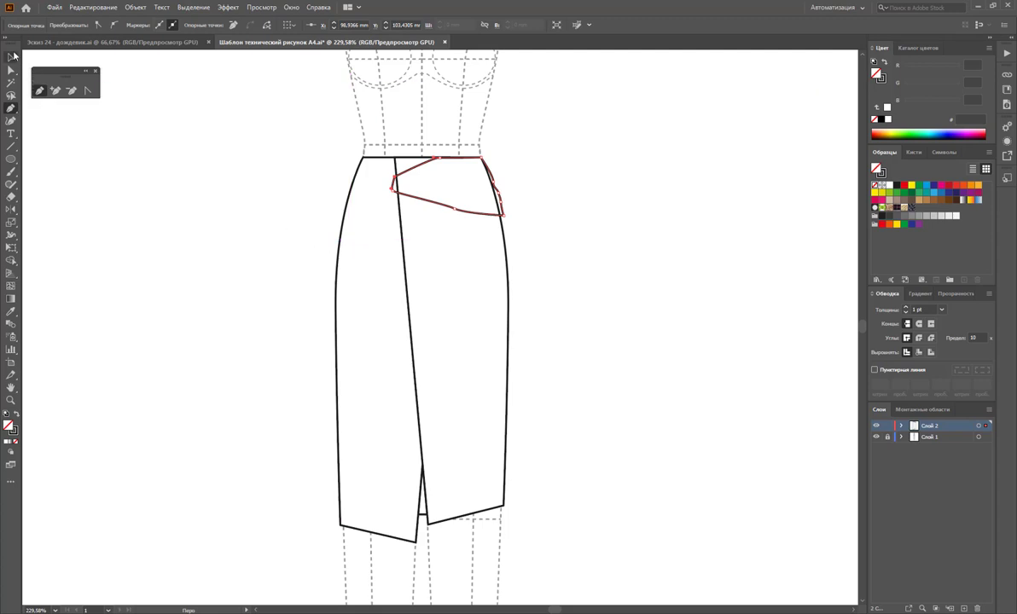
click(12, 56)
click(196, 177)
click(38, 91)
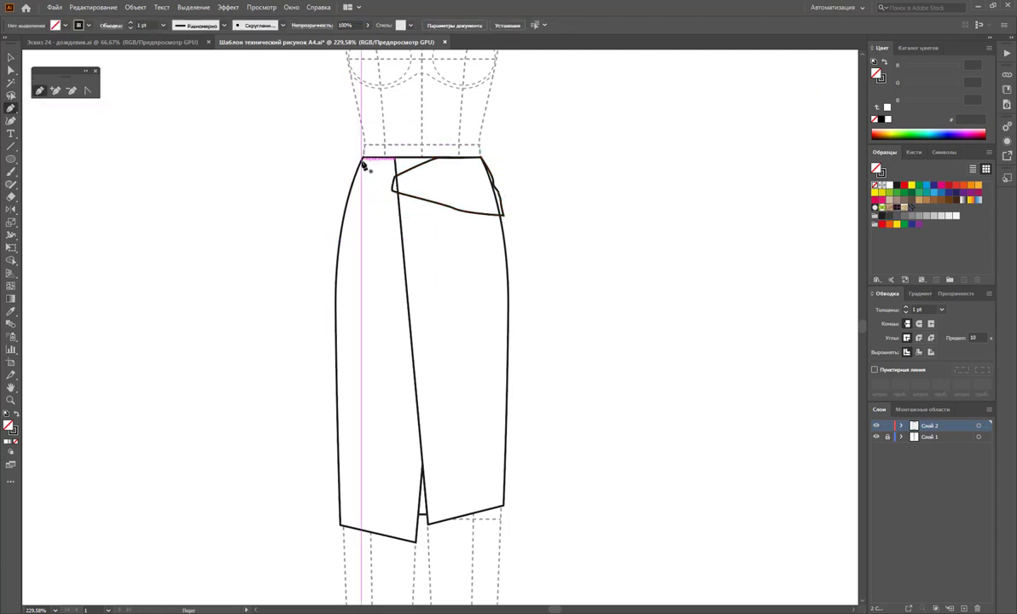
- Draw the curved tie knot at the skirt's top-left waistband
mouse_move(364, 160)
mouse_down()
mouse_move(390, 187)
mouse_move(353, 193)
mouse_move(350, 177)
mouse_up()
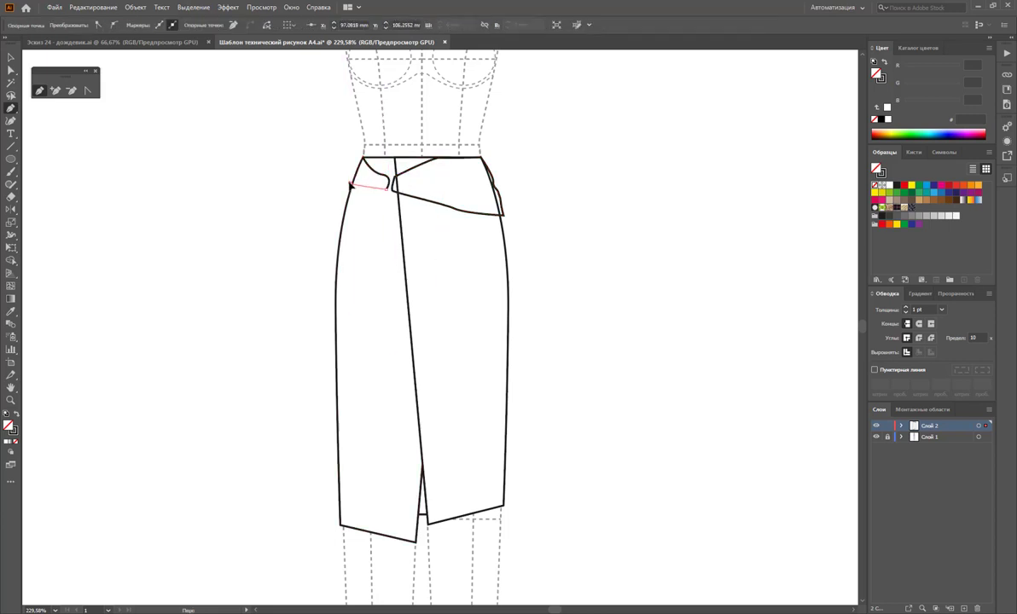
drag(357, 175, 368, 161)
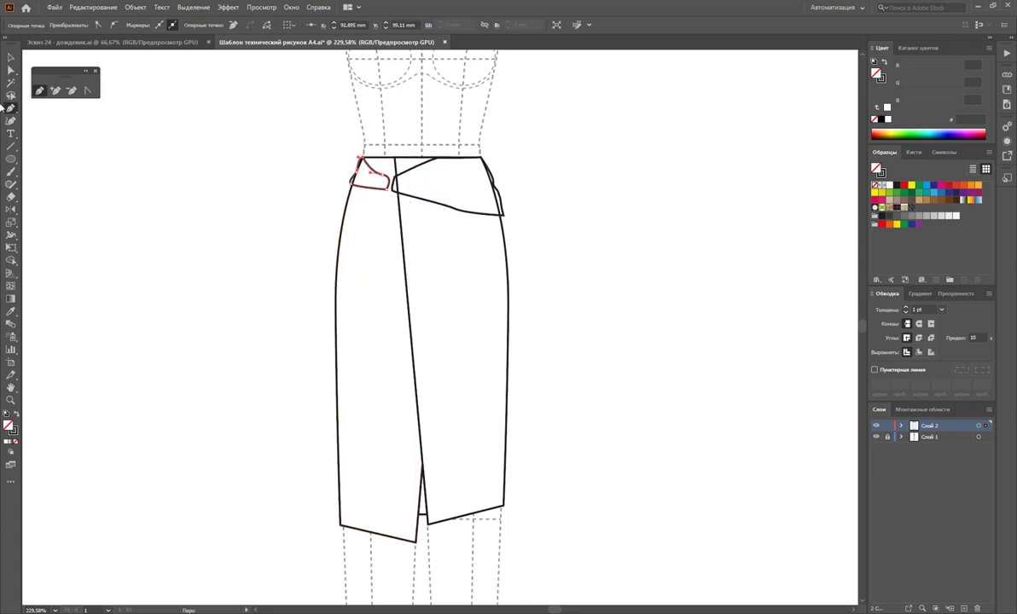
drag(137, 184, 63, 153)
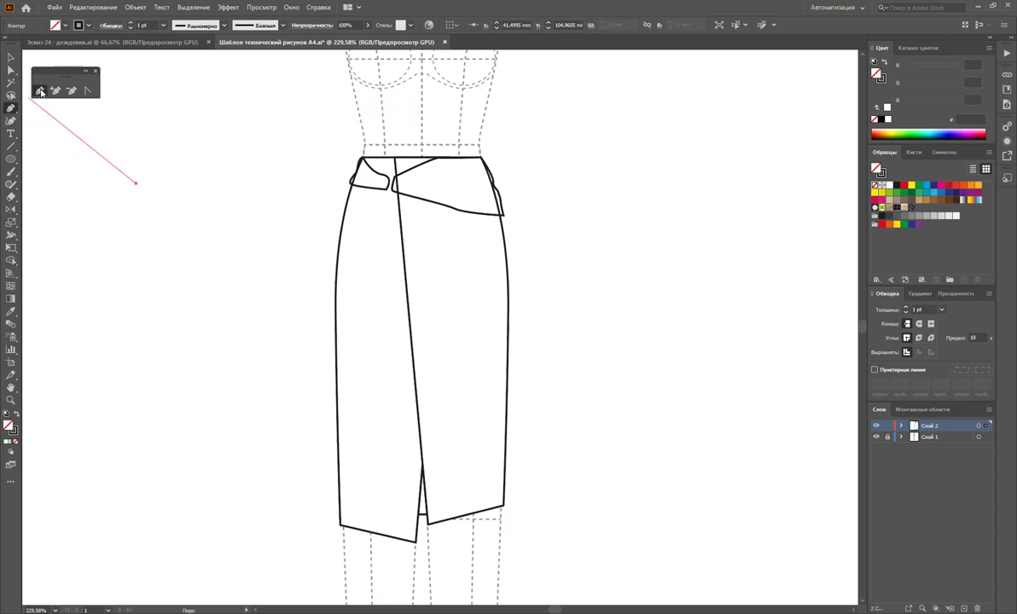
key(ctrl+z)
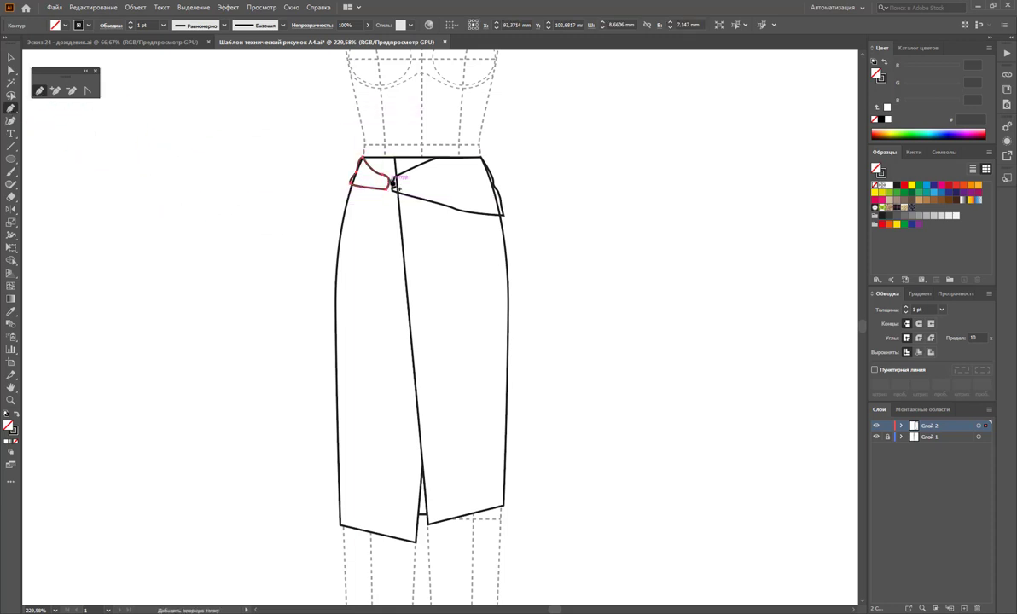
- Check the front panel and waistband paths with Direct Selection, then clear the selection
ctrl+shift+click(396, 184)
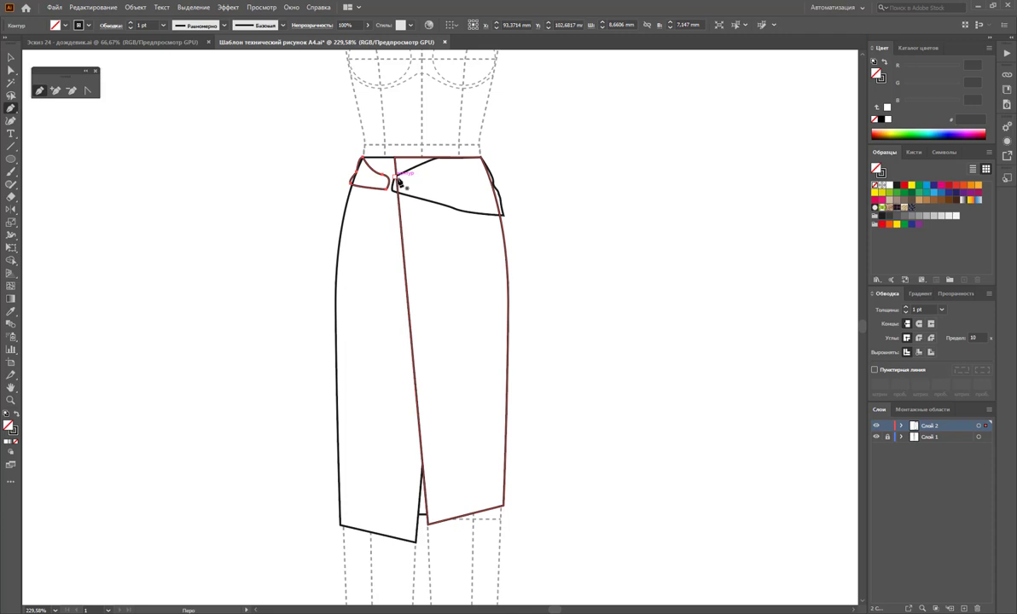
ctrl+shift+click(397, 180)
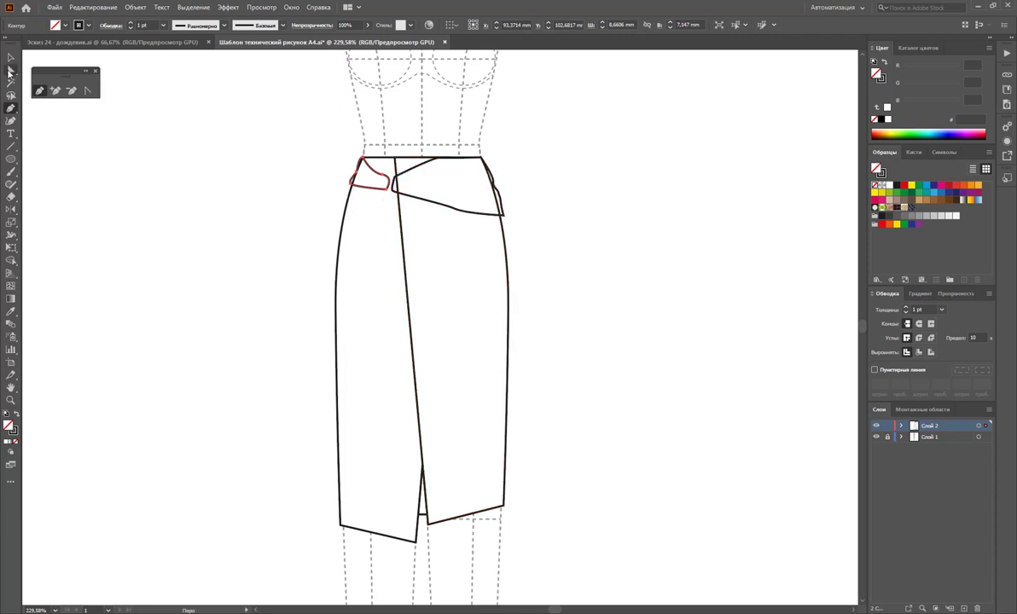
click(10, 71)
click(398, 175)
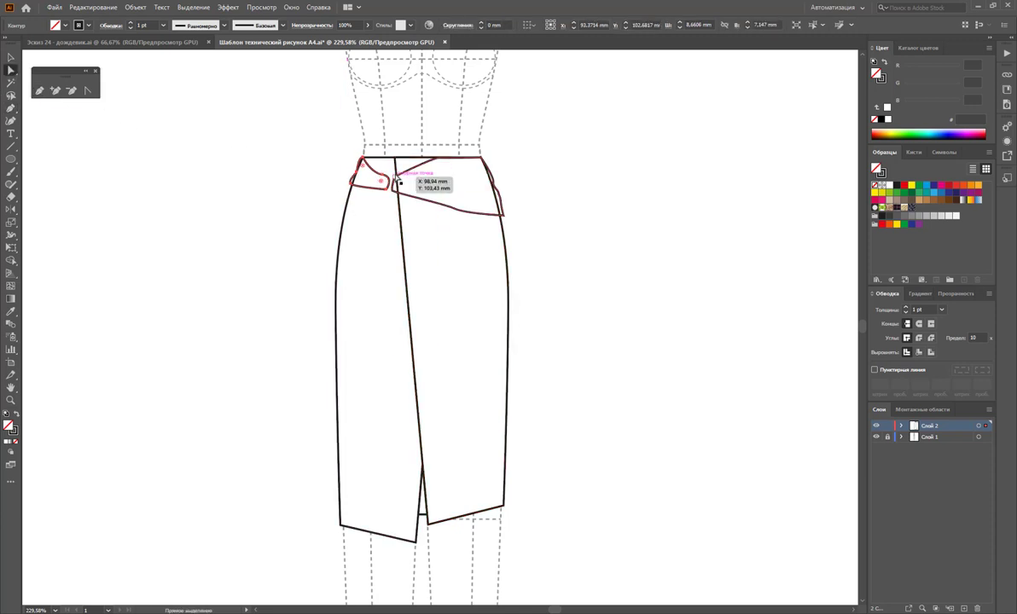
click(440, 203)
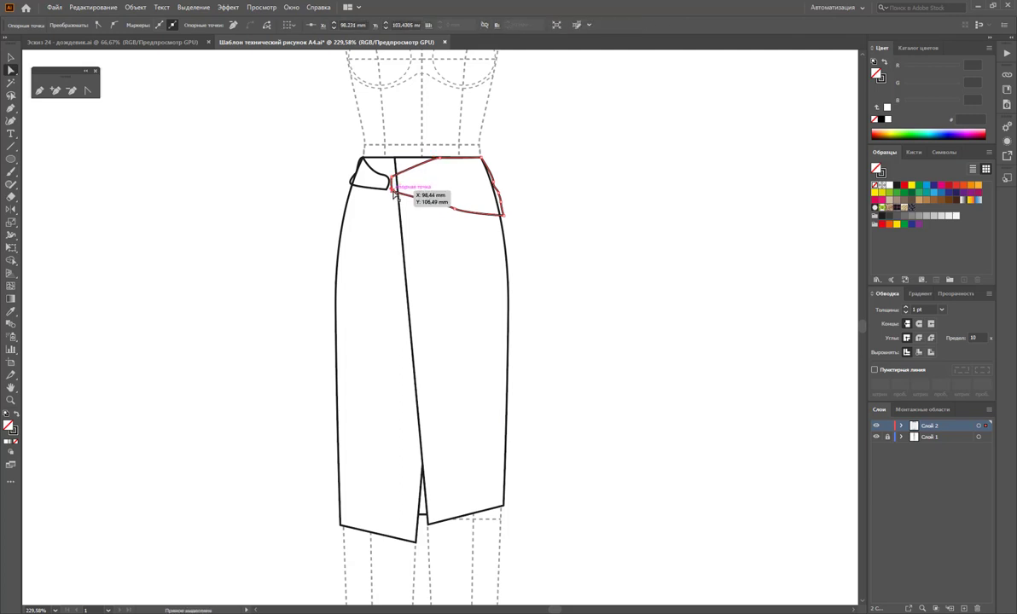
click(551, 249)
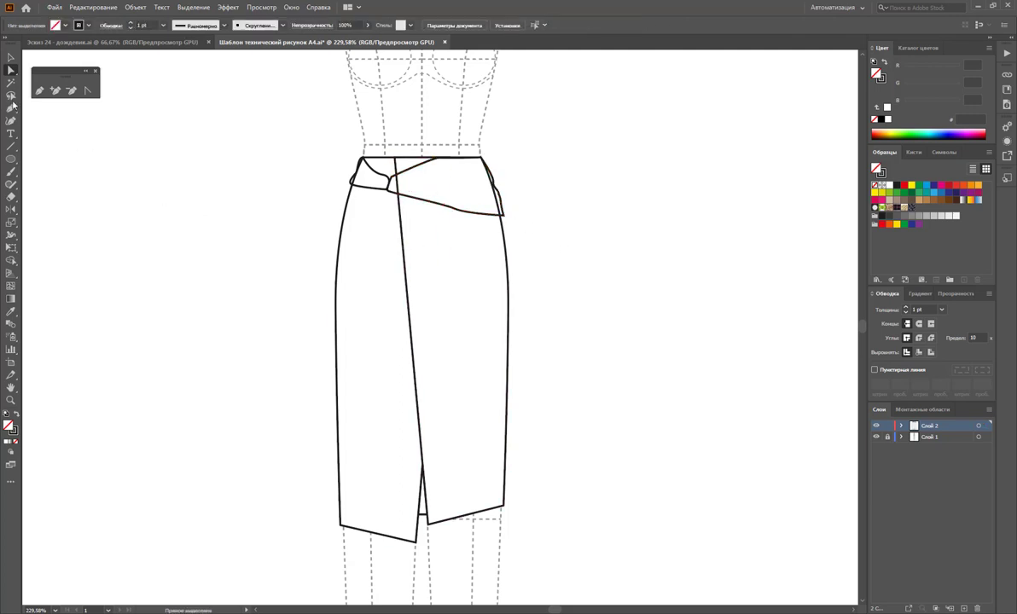
click(40, 91)
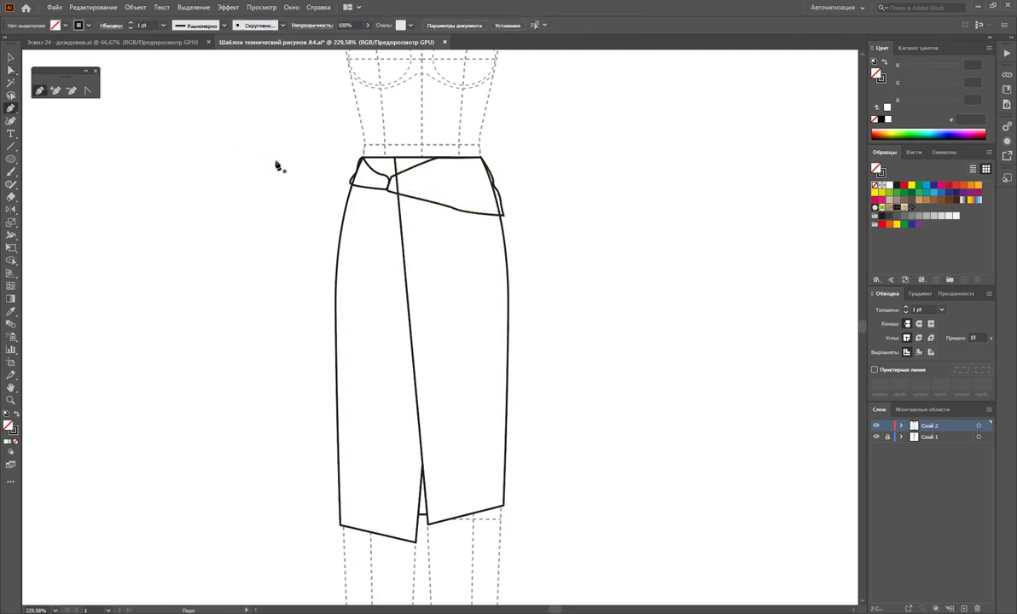
- Smooth the waistband with two pencil strokes and draw the closed tie end down to mid-thigh
mouse_move(406, 186)
mouse_down()
mouse_move(390, 176)
mouse_move(380, 241)
mouse_move(404, 222)
mouse_up()
drag(405, 176, 387, 199)
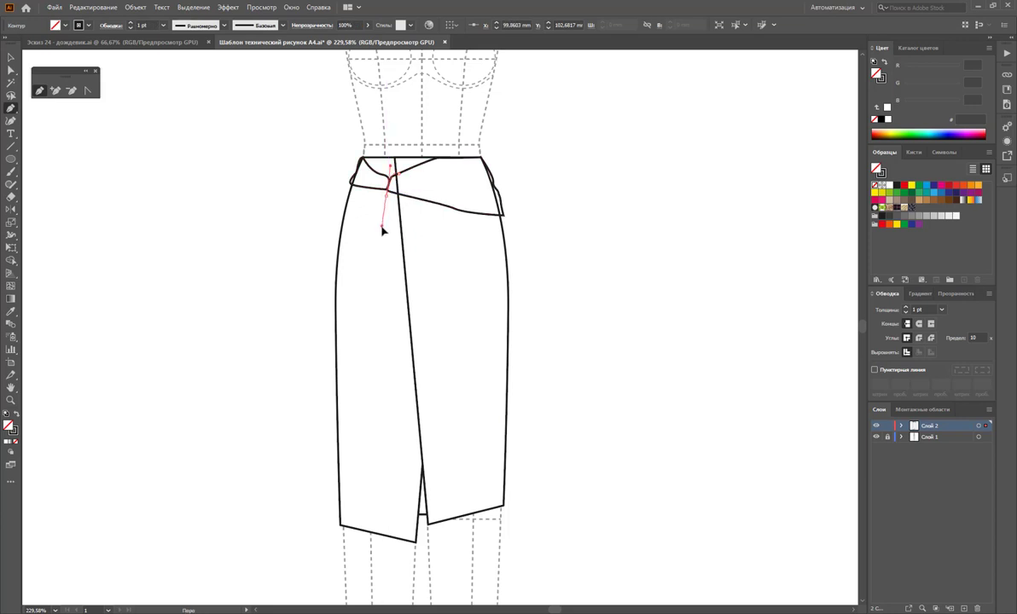
mouse_move(384, 234)
mouse_down()
mouse_move(396, 360)
mouse_move(406, 350)
mouse_move(368, 368)
mouse_up()
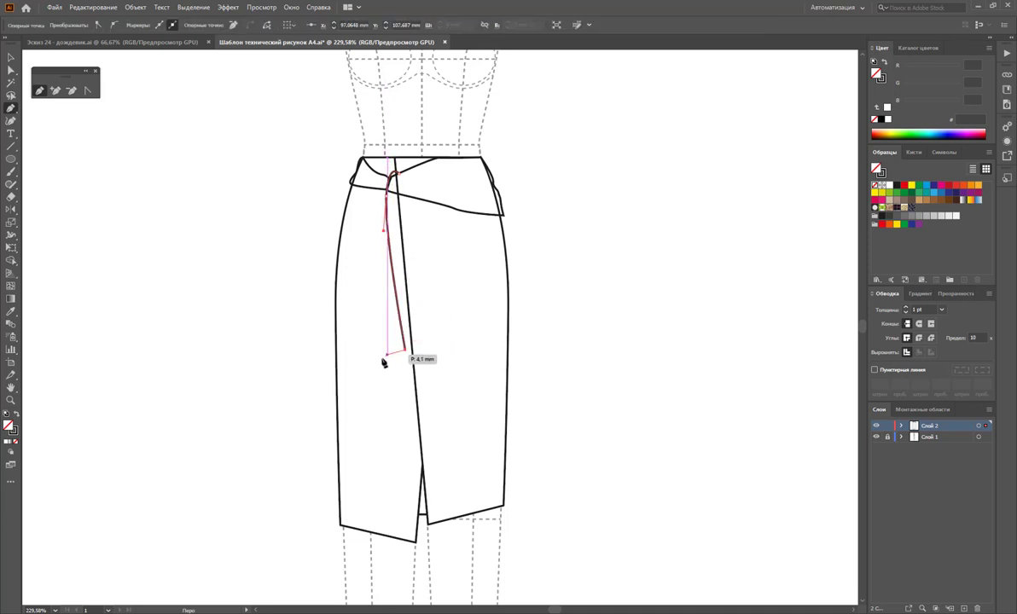
click(368, 363)
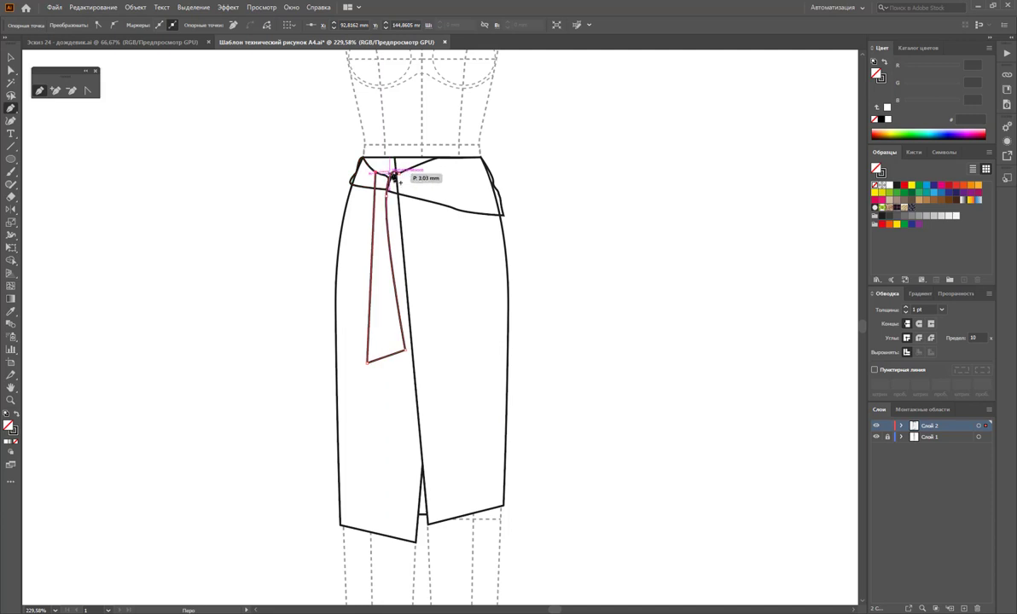
click(388, 171)
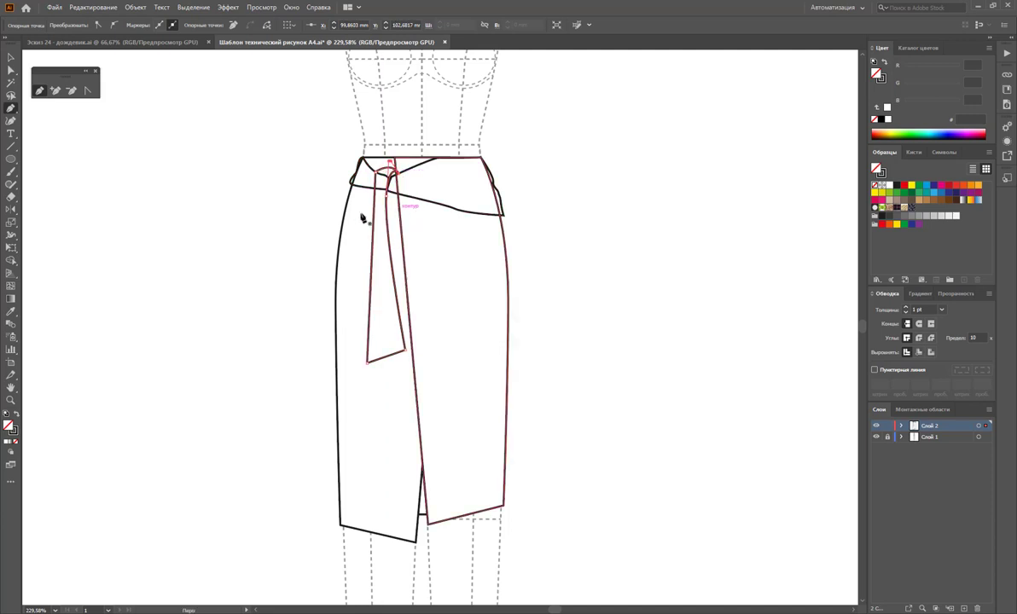
click(11, 70)
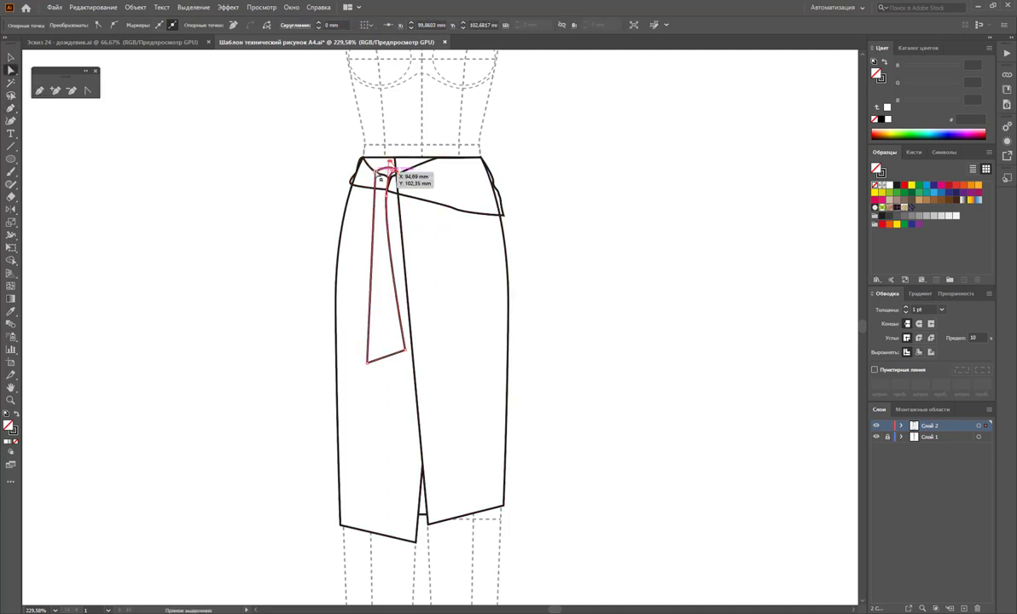
click(88, 92)
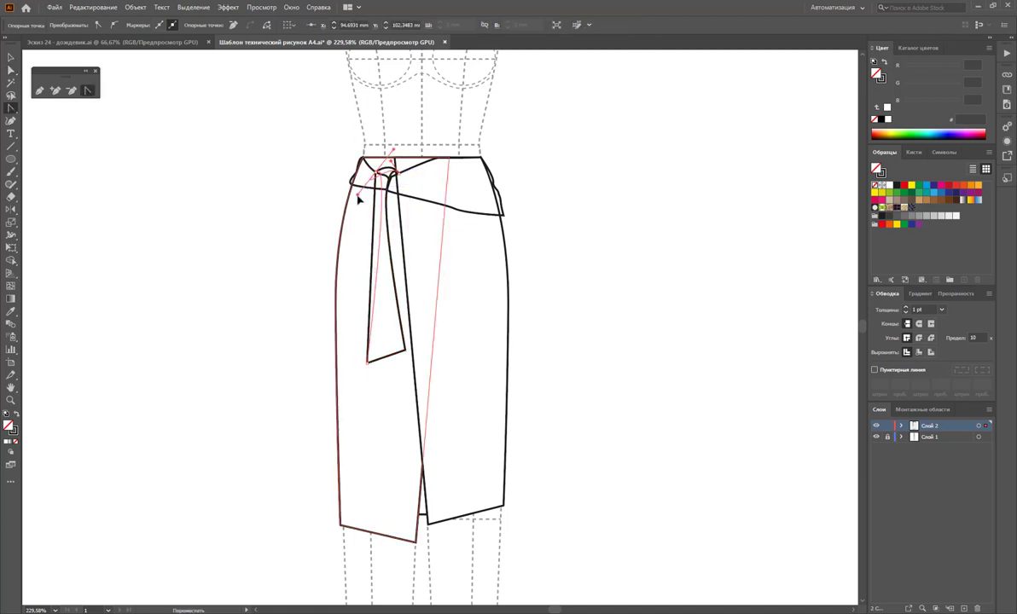
drag(359, 199, 394, 145)
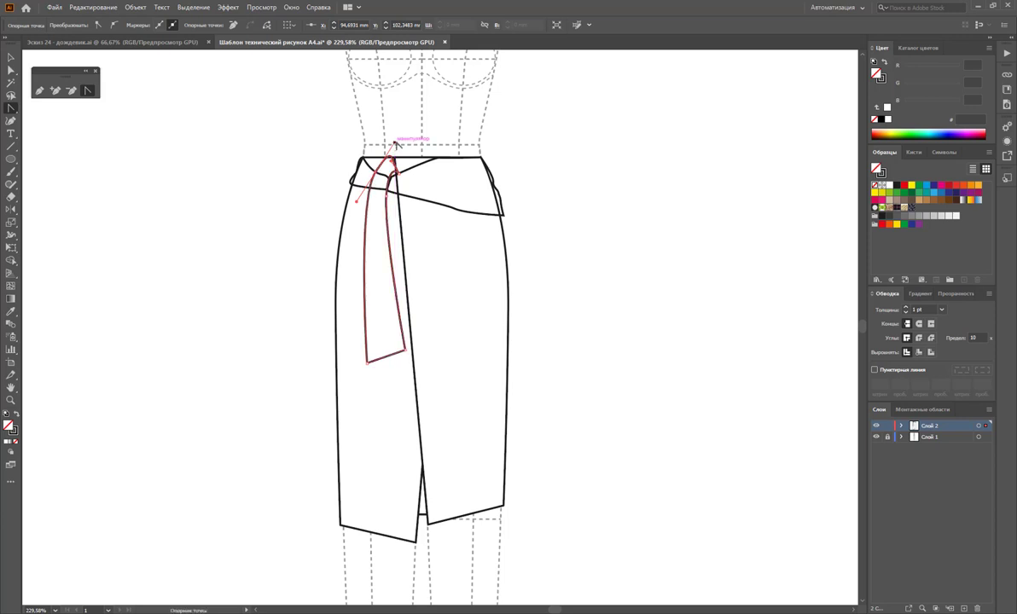
key(ctrl+z)
click(11, 70)
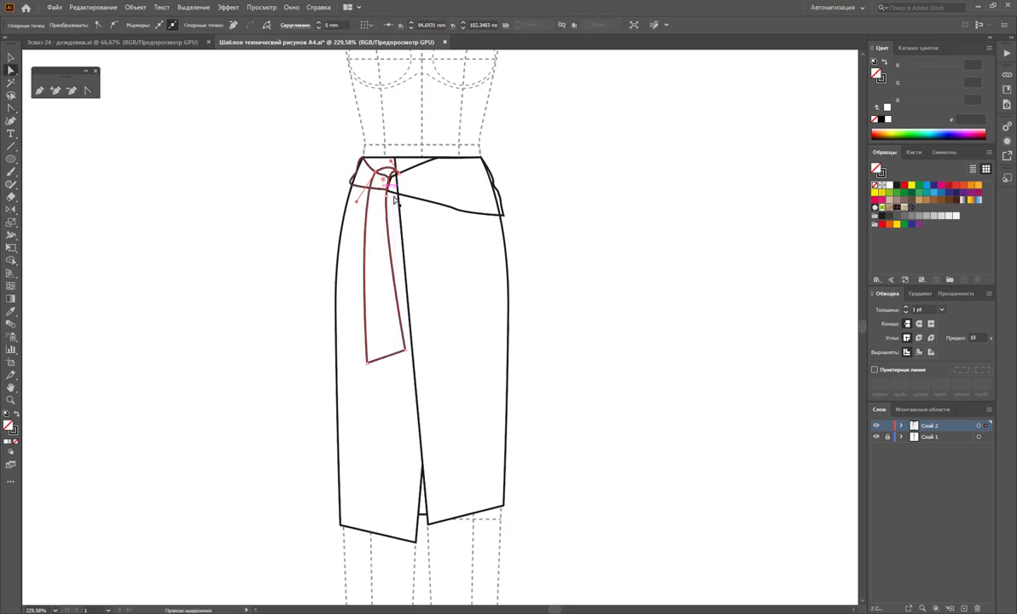
click(418, 194)
click(389, 196)
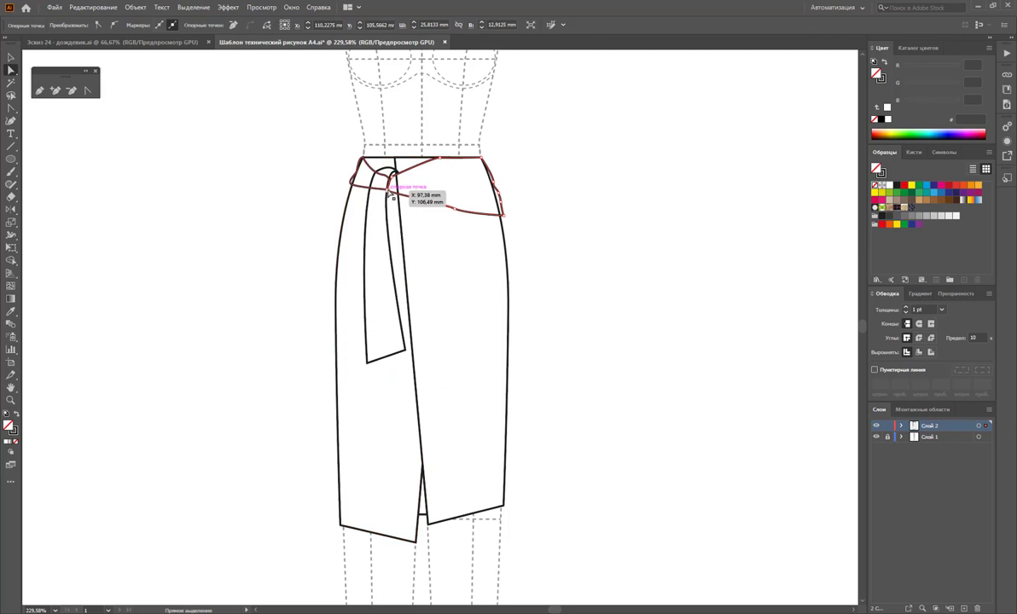
shift+click(428, 212)
click(402, 189)
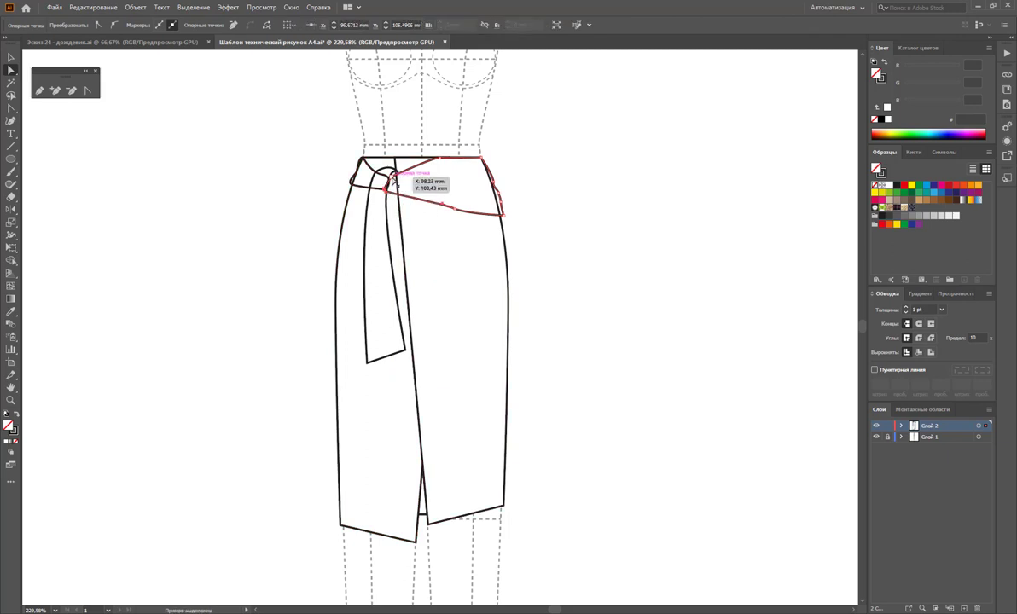
click(601, 244)
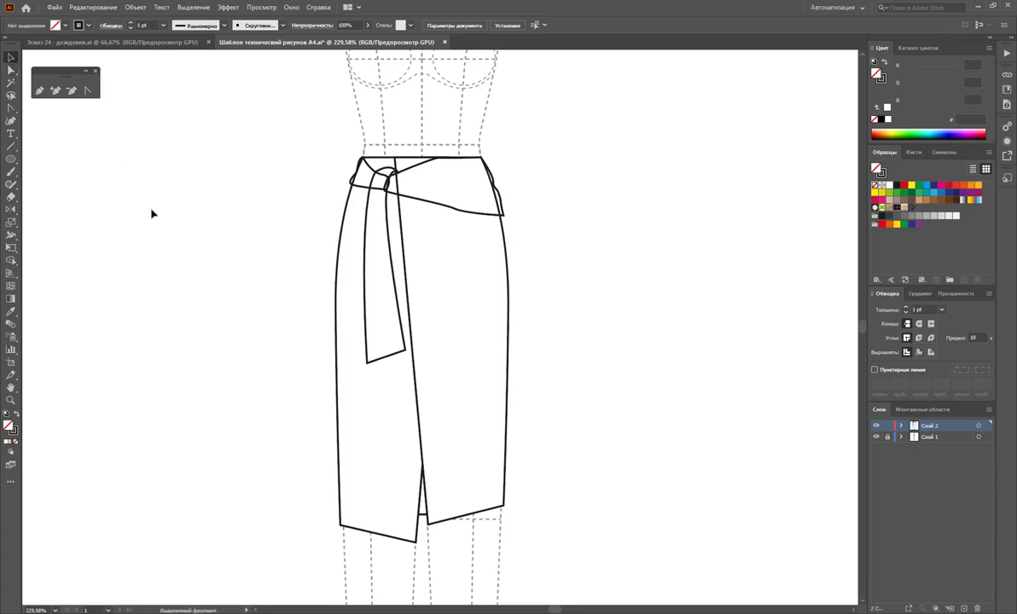
- Pen-draw a closed four-point strap from the waist knot as the wider second tie end
click(40, 90)
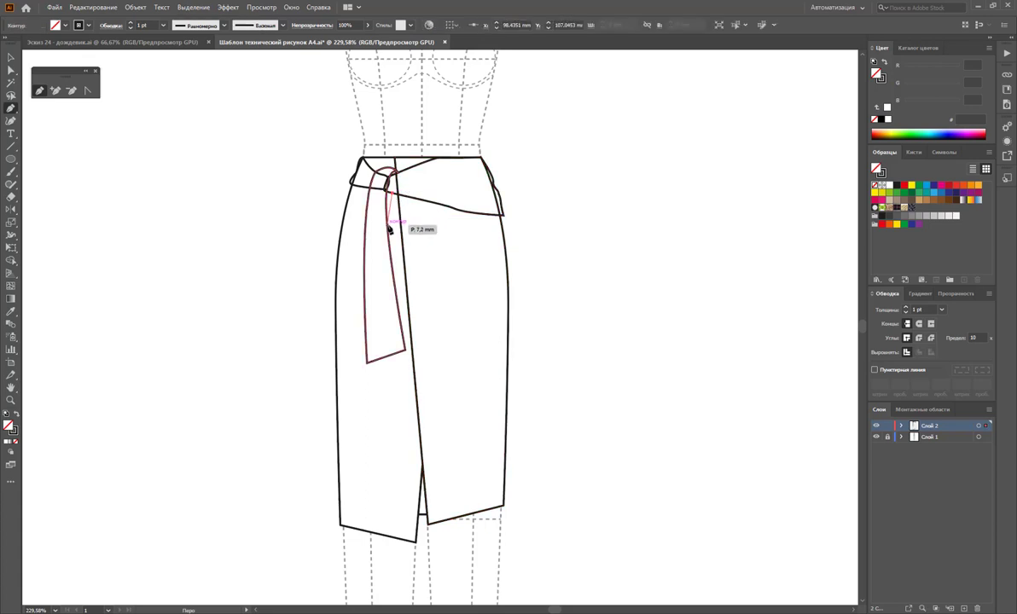
key(ctrl+shift+a)
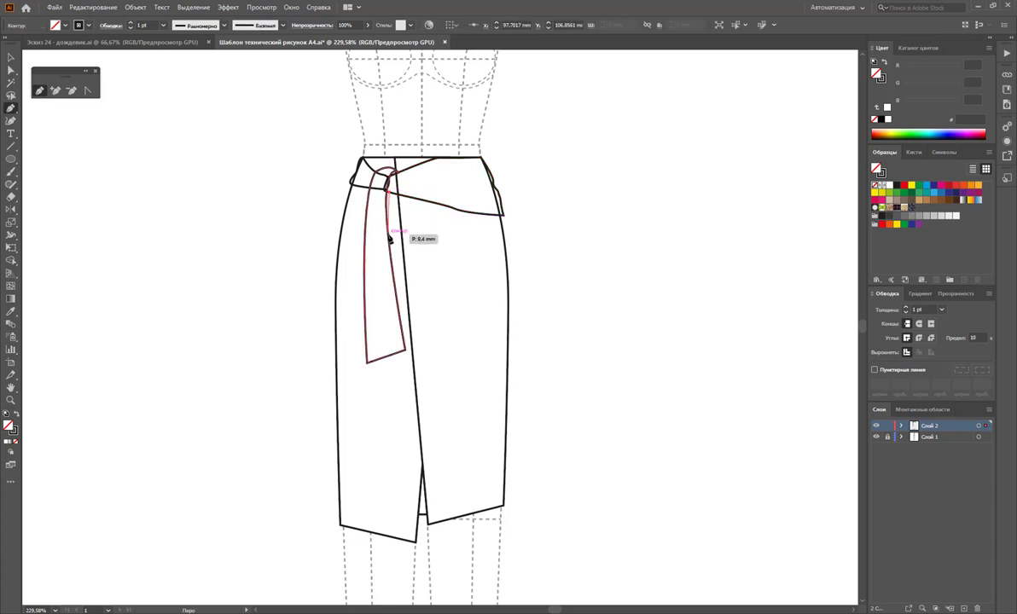
click(386, 168)
click(392, 393)
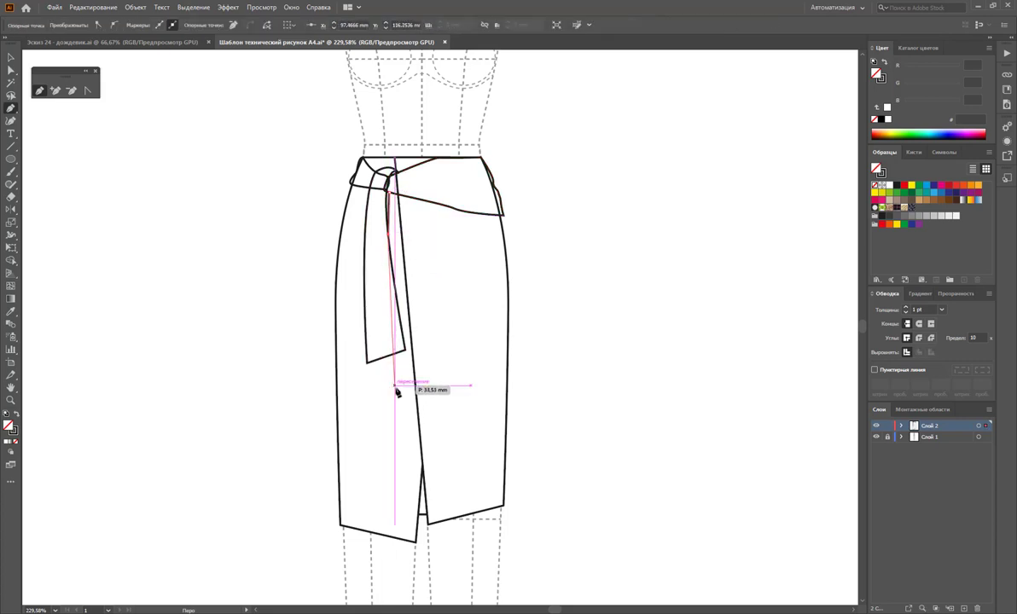
click(443, 396)
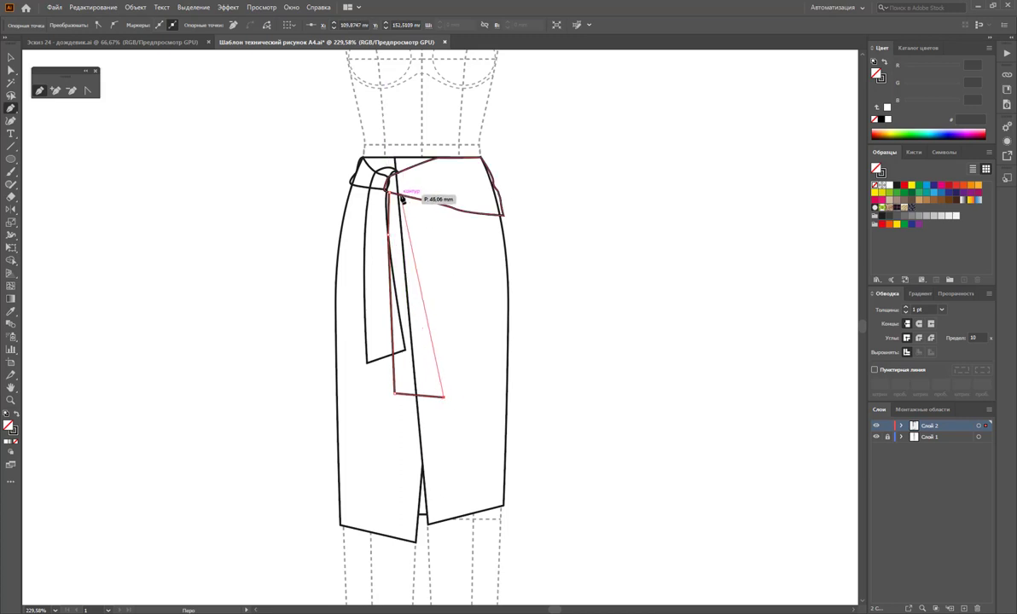
click(394, 197)
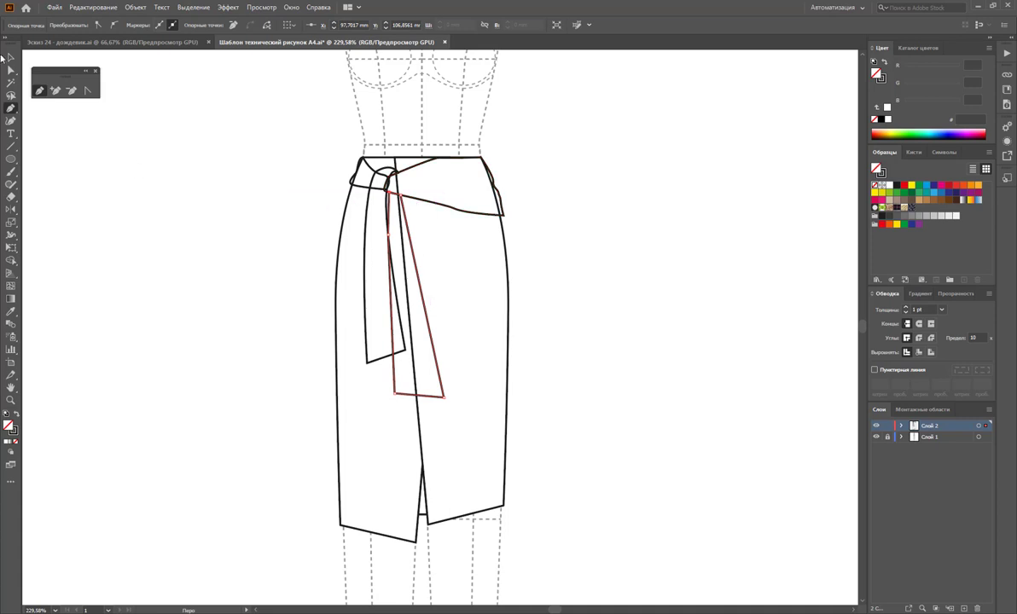
click(10, 58)
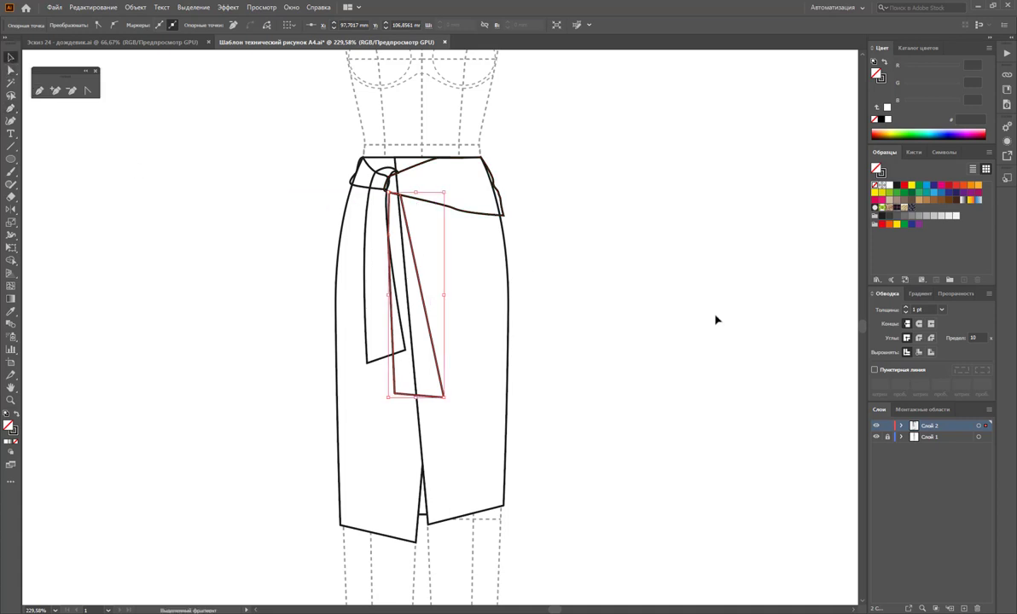
click(368, 306)
- Bring the skirt panel to front and fill the tie ends, waist band and knot loop white
right_click(363, 355)
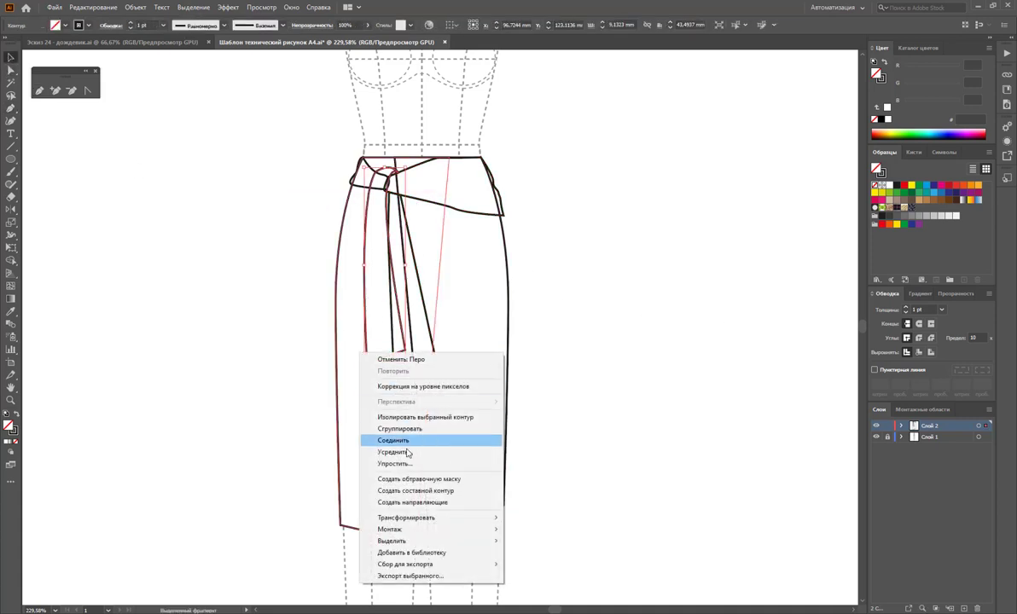
click(559, 532)
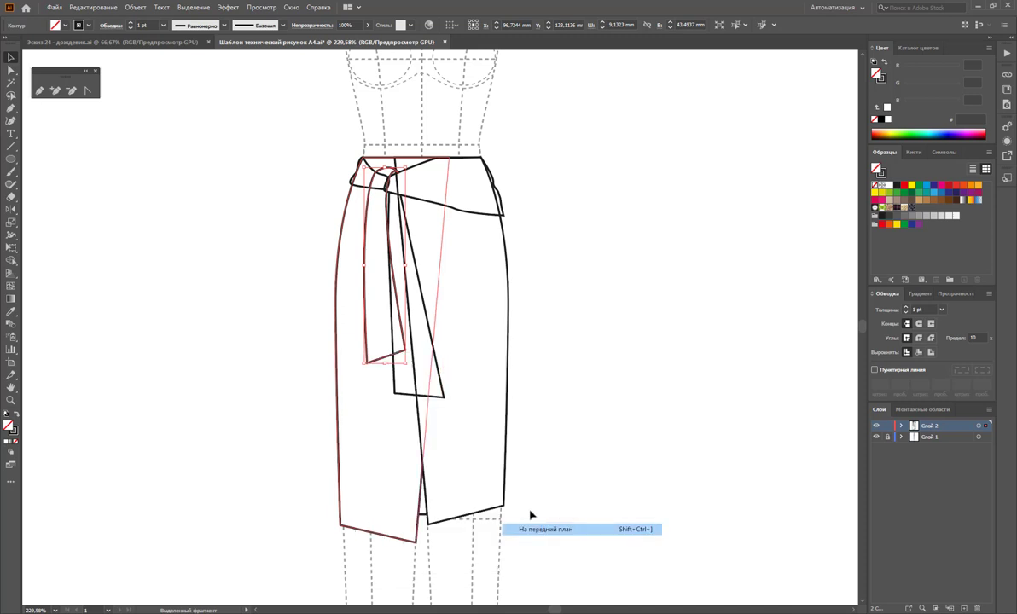
shift+click(427, 318)
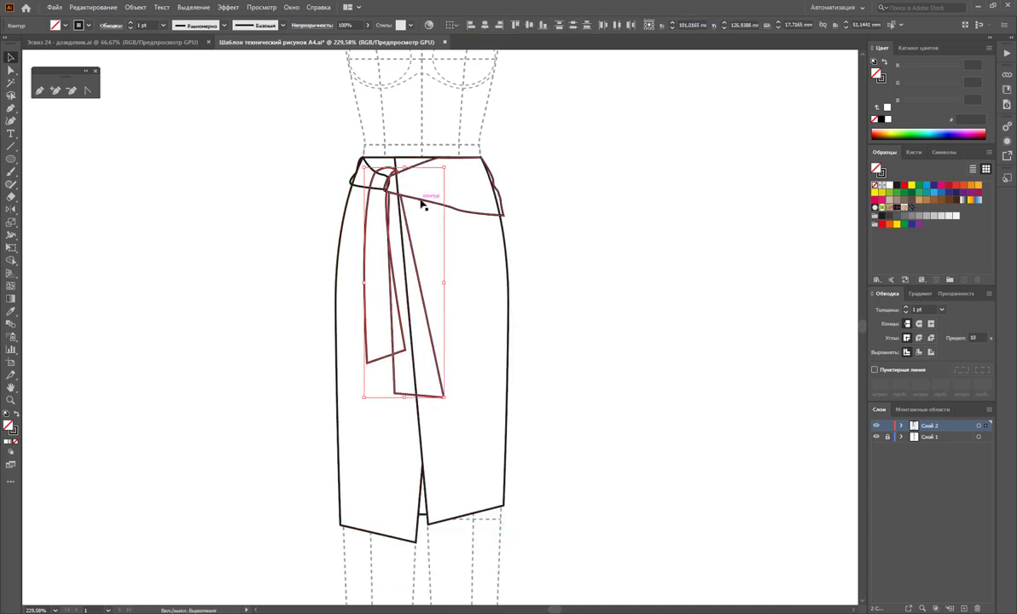
shift+click(371, 189)
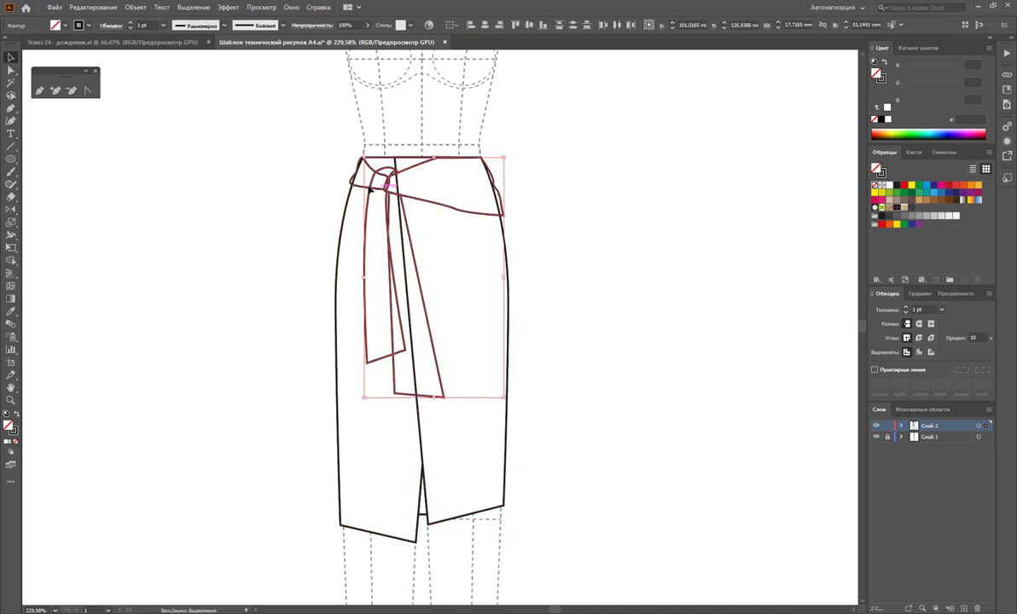
shift+click(359, 189)
click(887, 185)
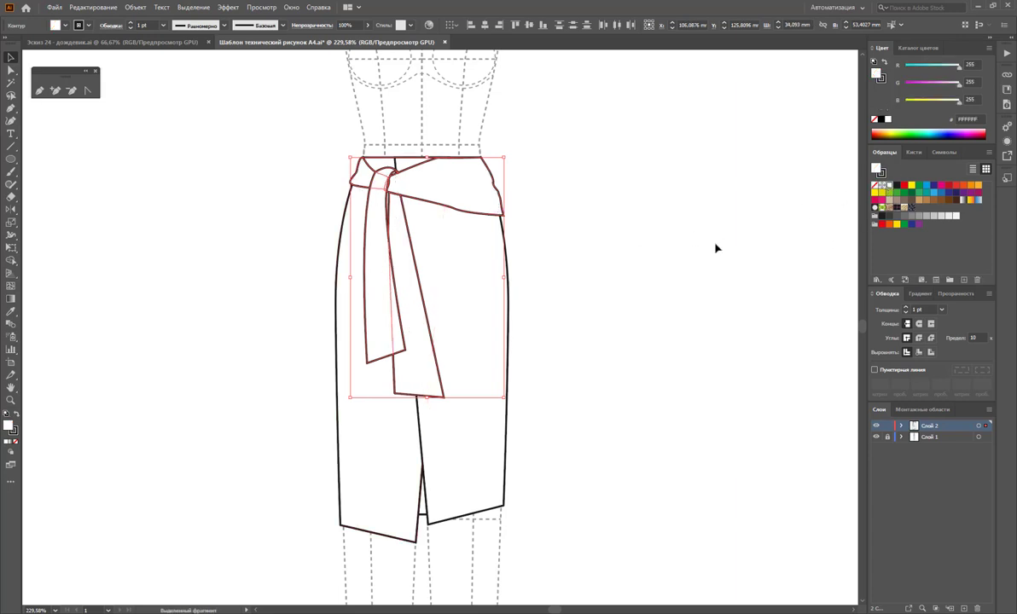
click(716, 249)
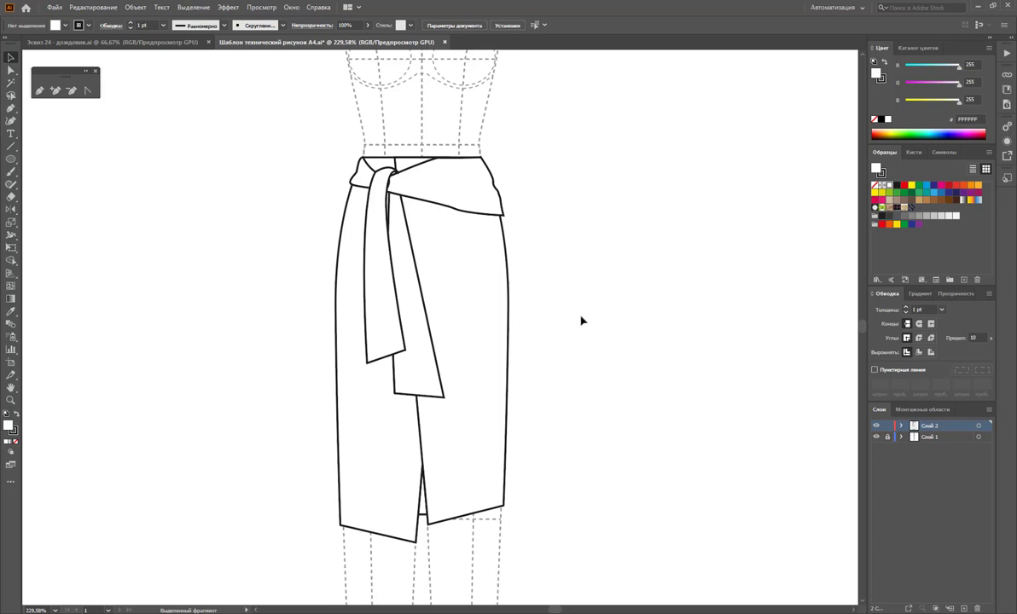
click(443, 397)
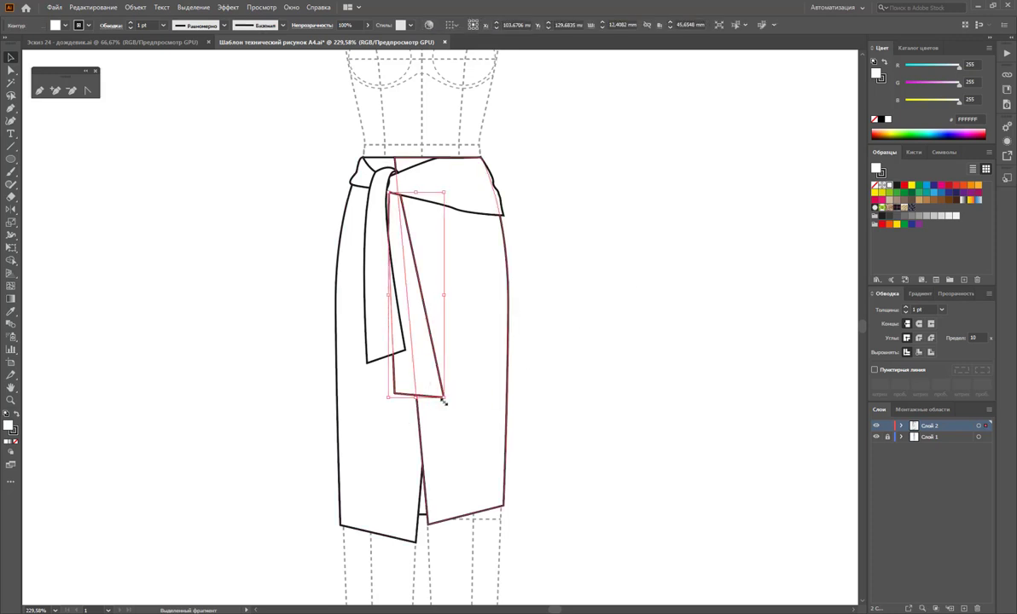
- Nudge the sash panel's two bottom corner points down twice with the arrow key
key(a)
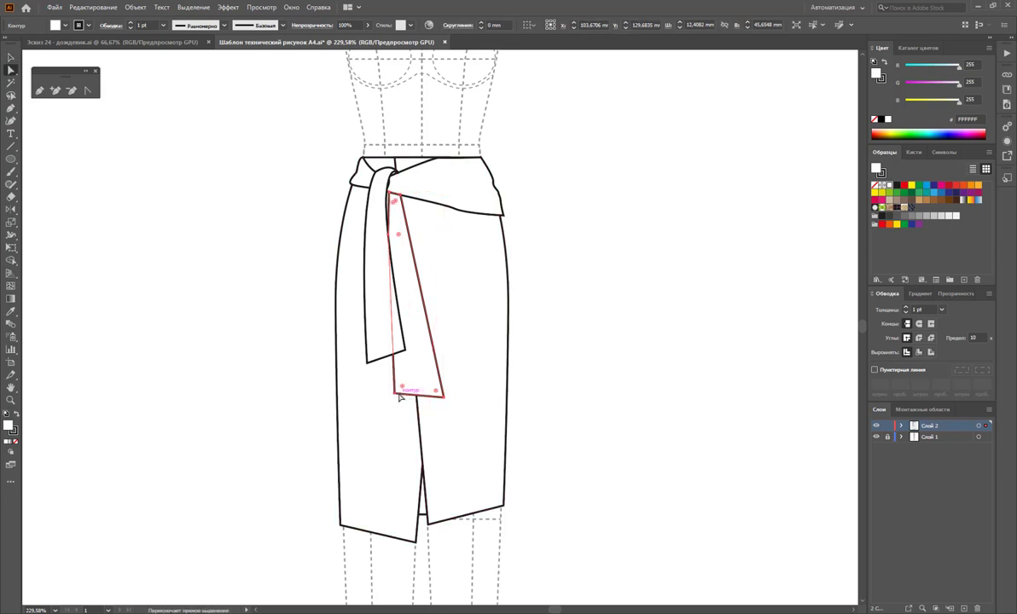
click(417, 400)
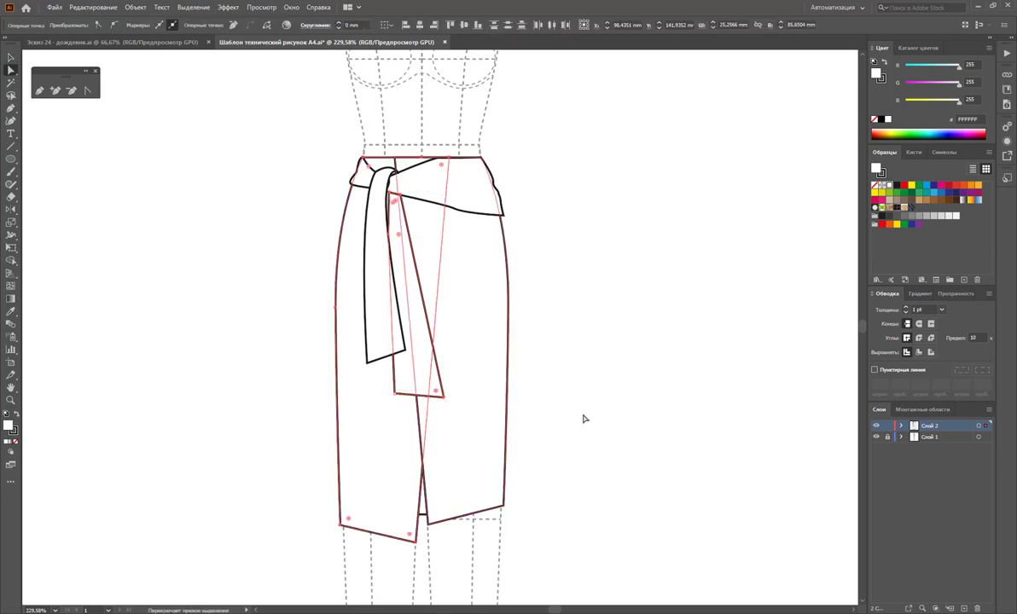
click(442, 395)
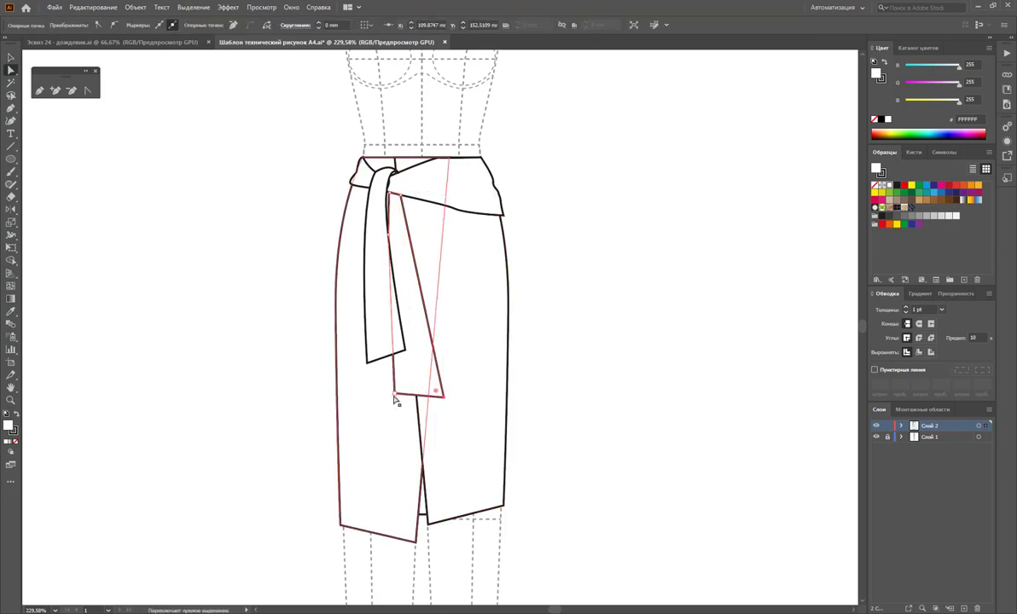
click(497, 405)
key(Down)
key(Down)
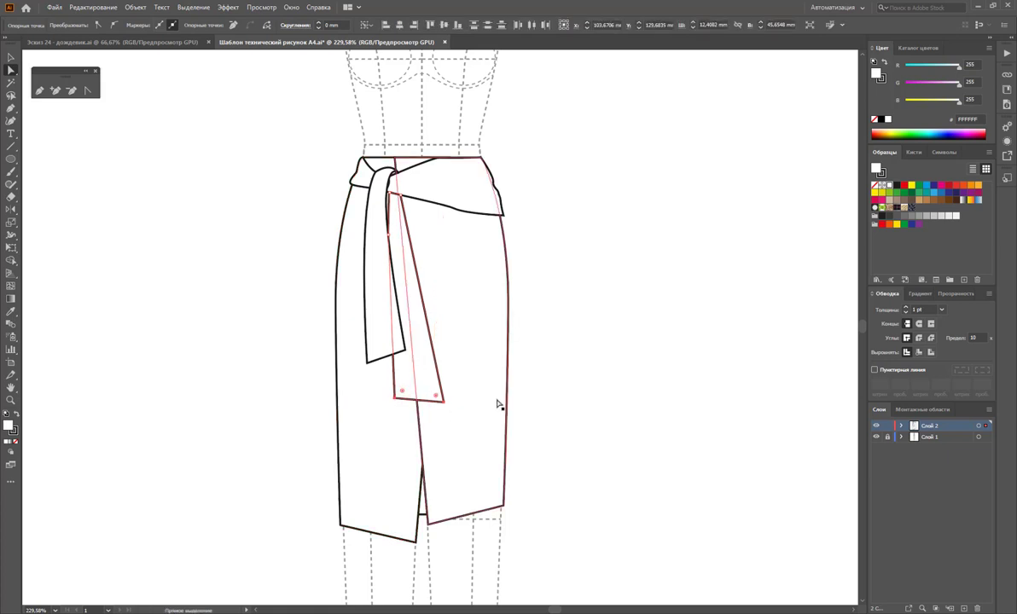
key(Down)
key(Down)
key(Down)
key(Down)
key(Down)
key(Down)
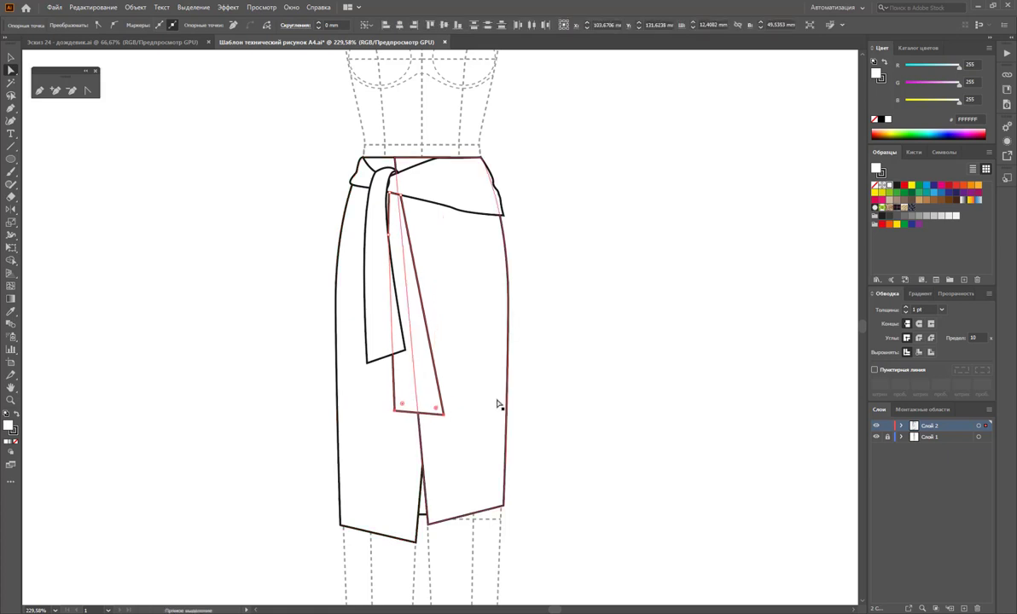
click(579, 333)
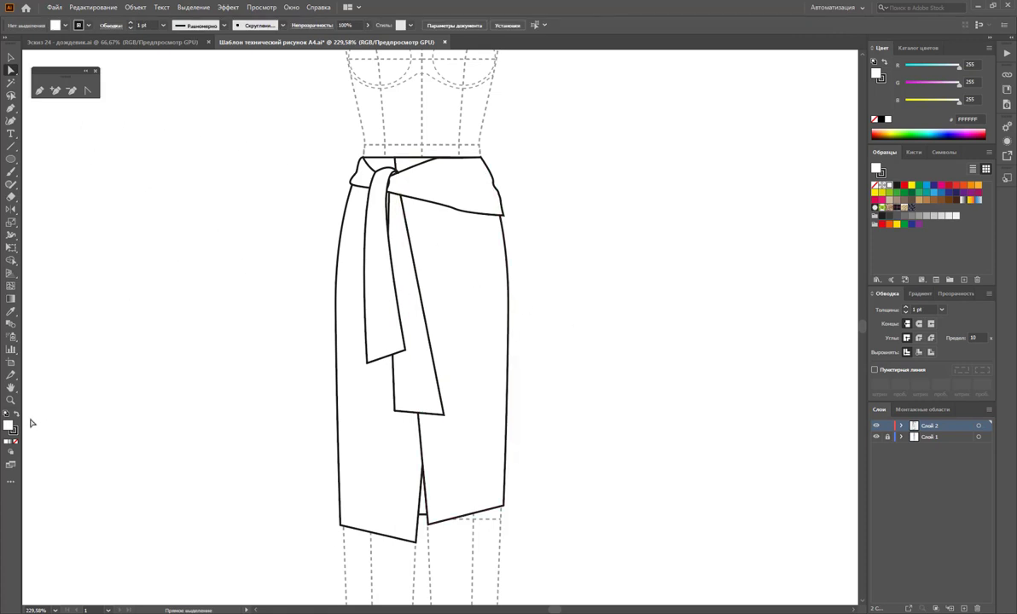
- Zoom into the waistband and pen-draw a curved fold shape at the wrap flap's right edge
key(z)
drag(401, 183, 671, 207)
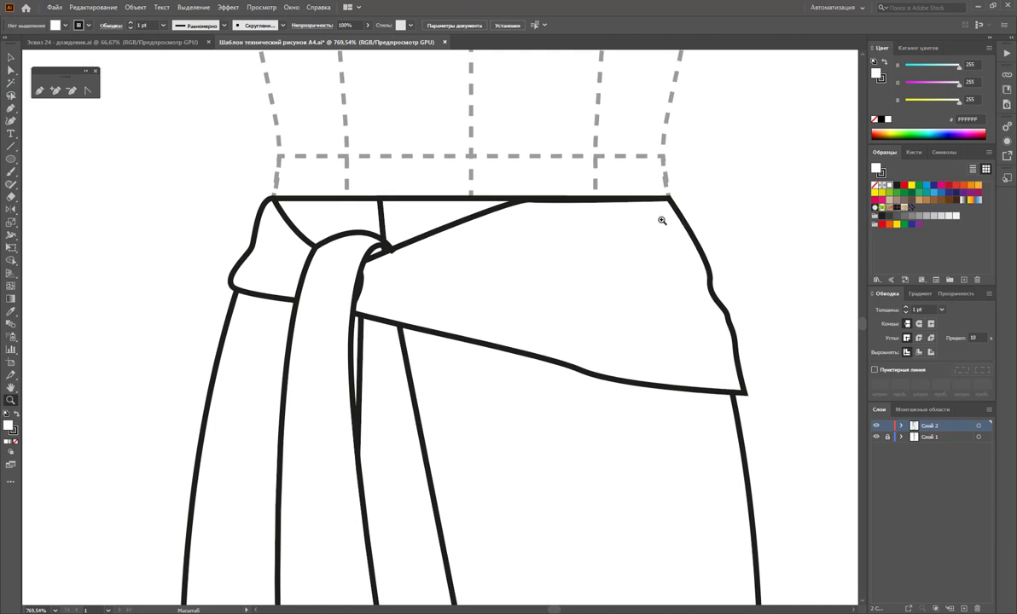
click(39, 91)
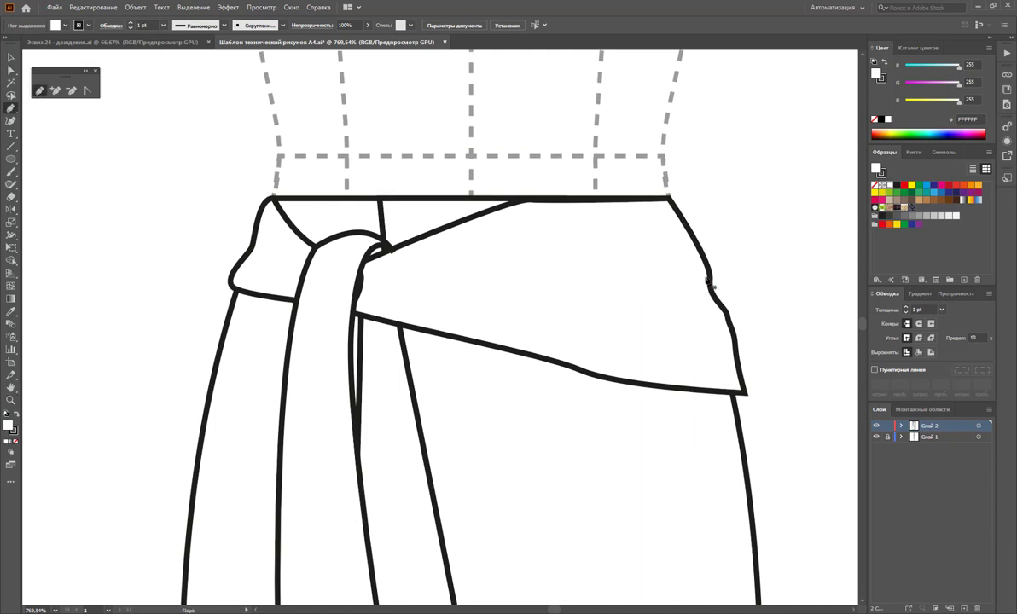
click(707, 275)
drag(607, 280, 596, 274)
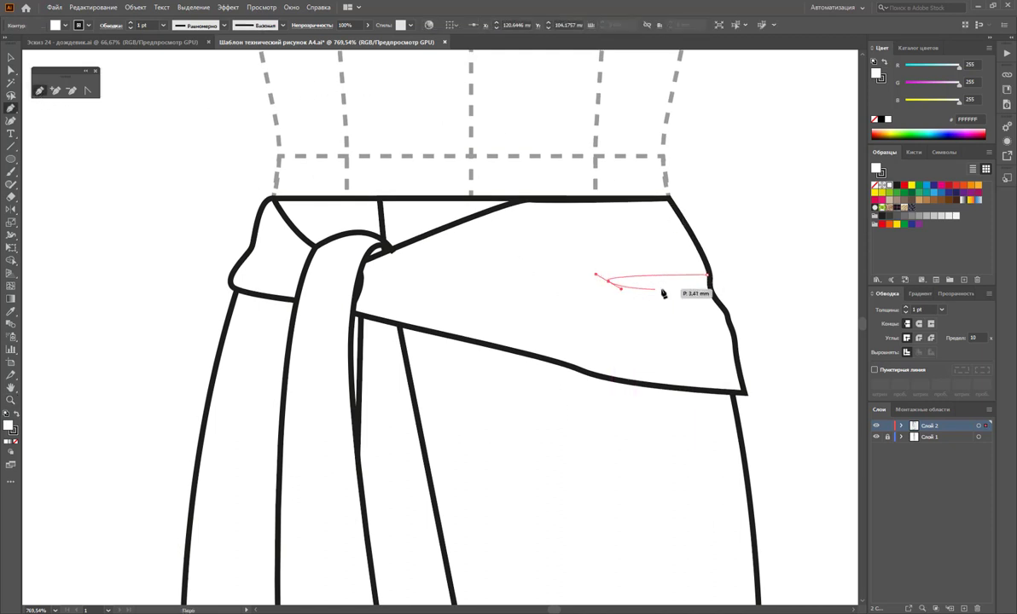
mouse_move(702, 301)
mouse_down()
mouse_move(721, 319)
mouse_move(731, 365)
mouse_up()
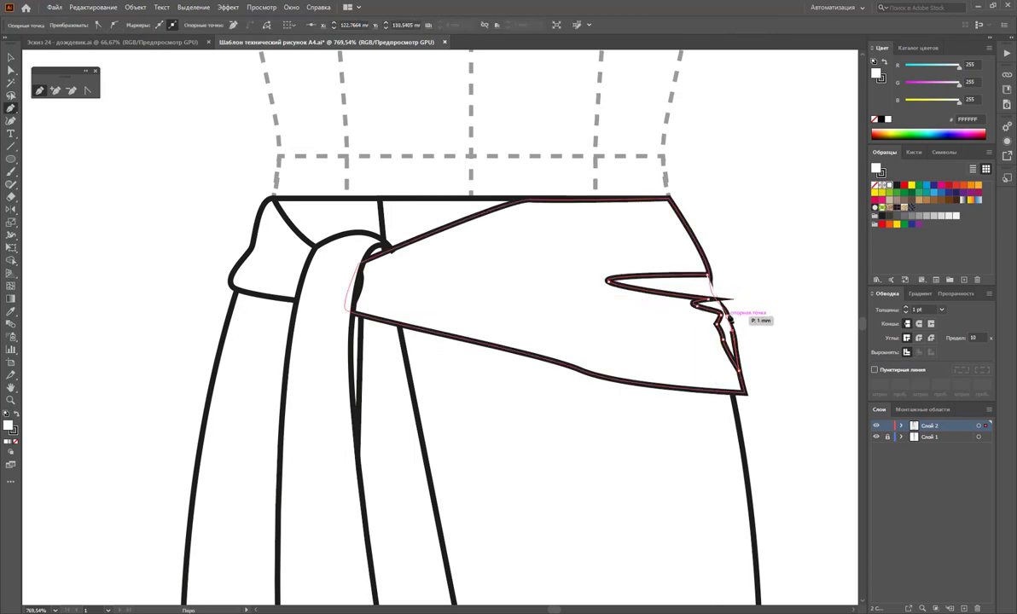
click(717, 300)
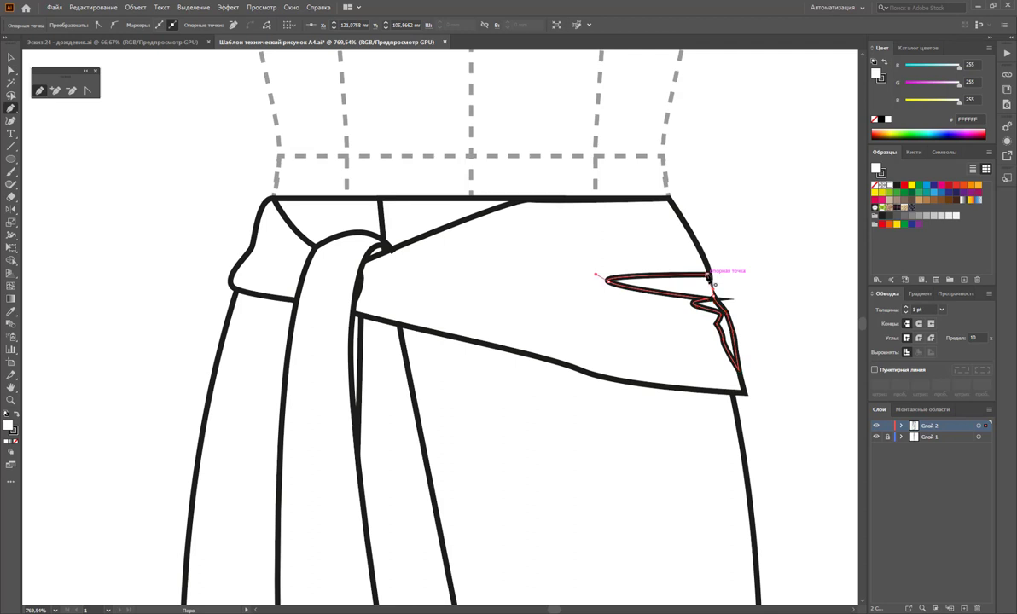
- Give the fold shape a black fill with no stroke and lower its opacity to 26%
click(11, 57)
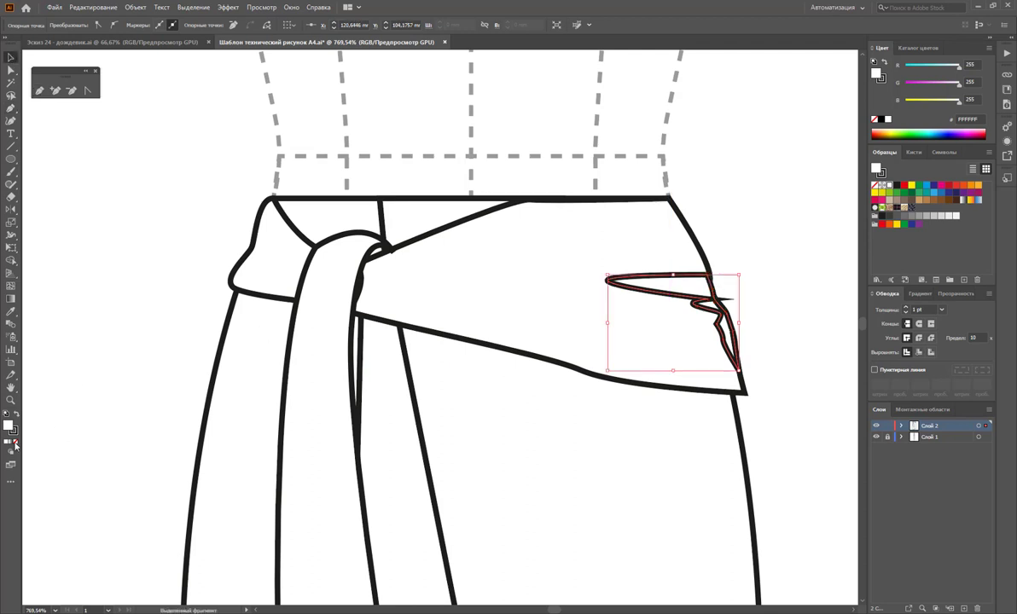
click(16, 413)
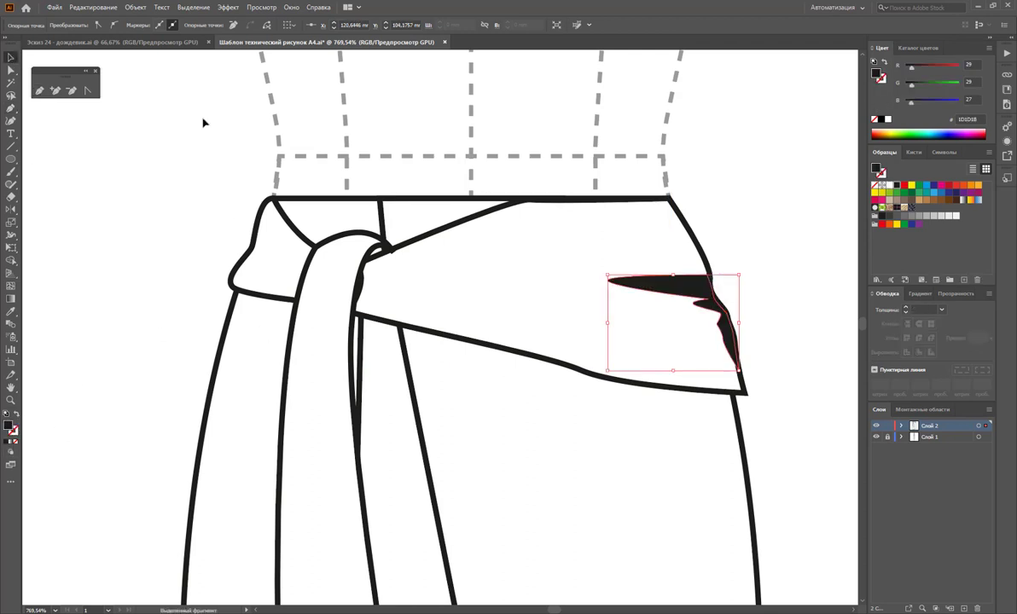
click(168, 137)
click(656, 294)
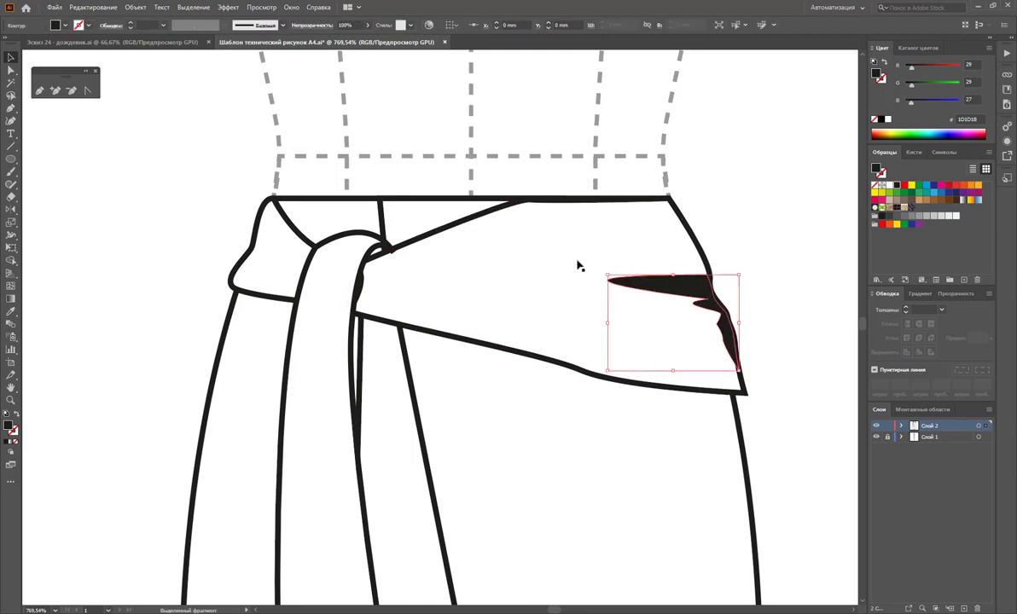
click(367, 25)
drag(366, 40, 341, 40)
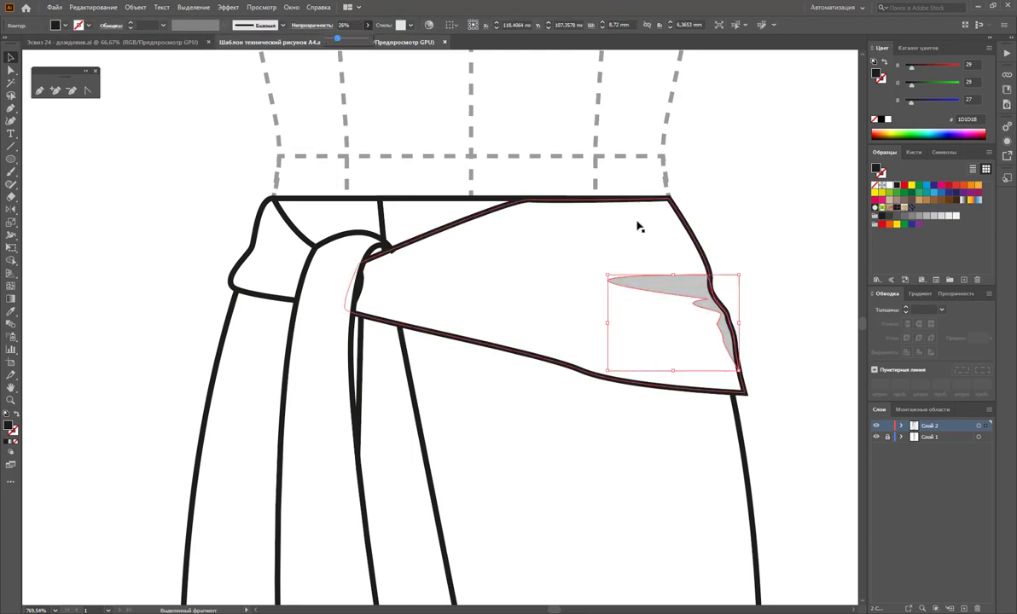
click(746, 242)
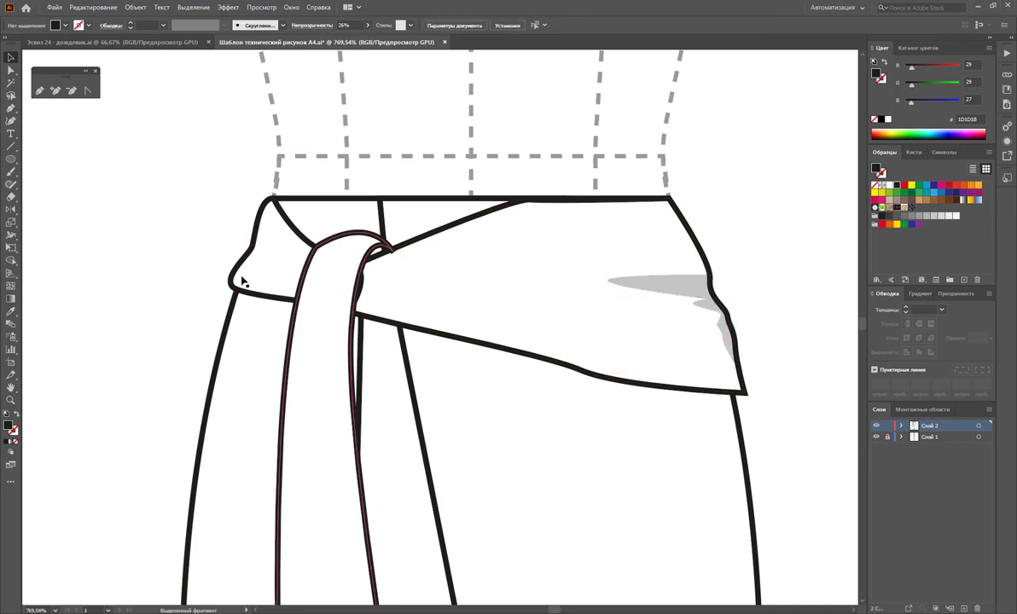
- Pen-draw a thin wedge beside the tie knot and a wavy fold across the waist flap
click(39, 90)
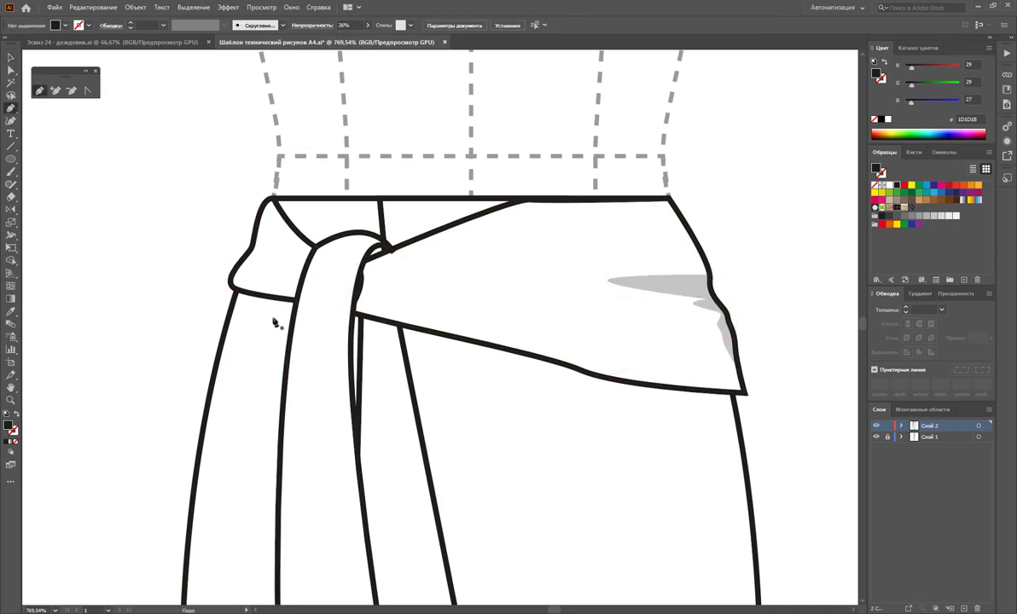
click(359, 297)
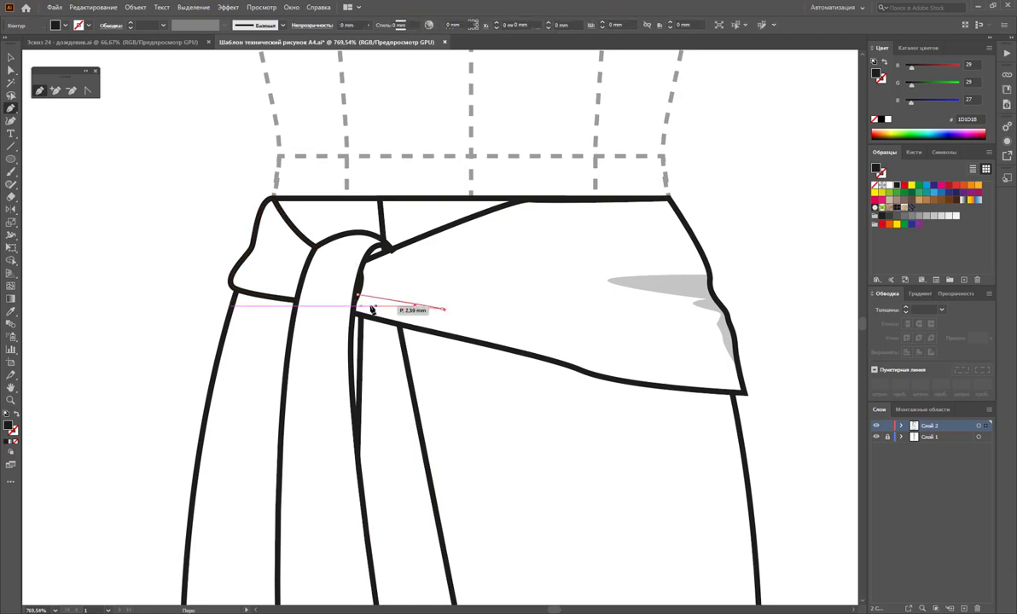
click(360, 304)
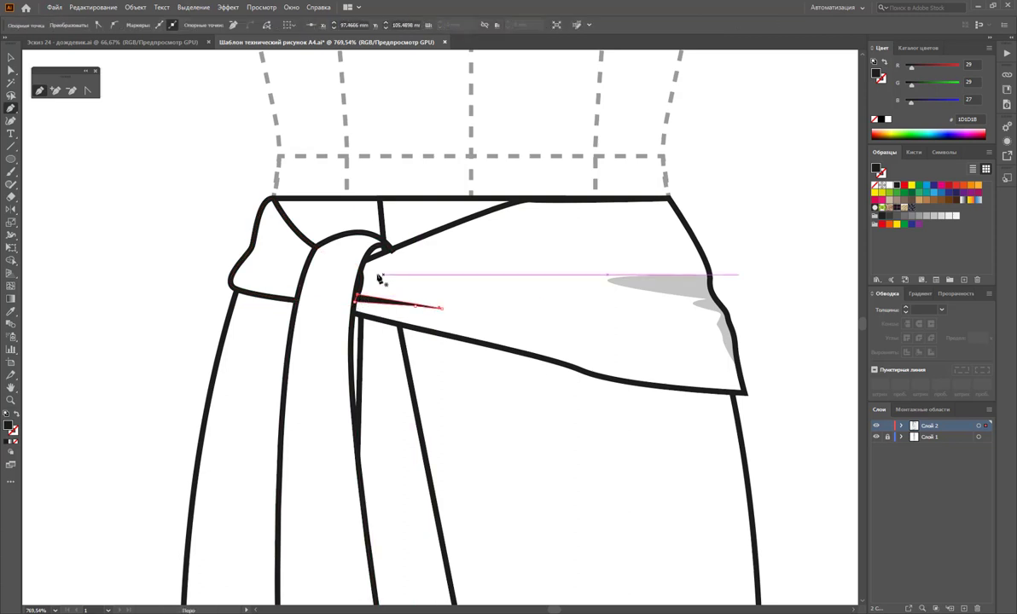
click(358, 298)
click(358, 274)
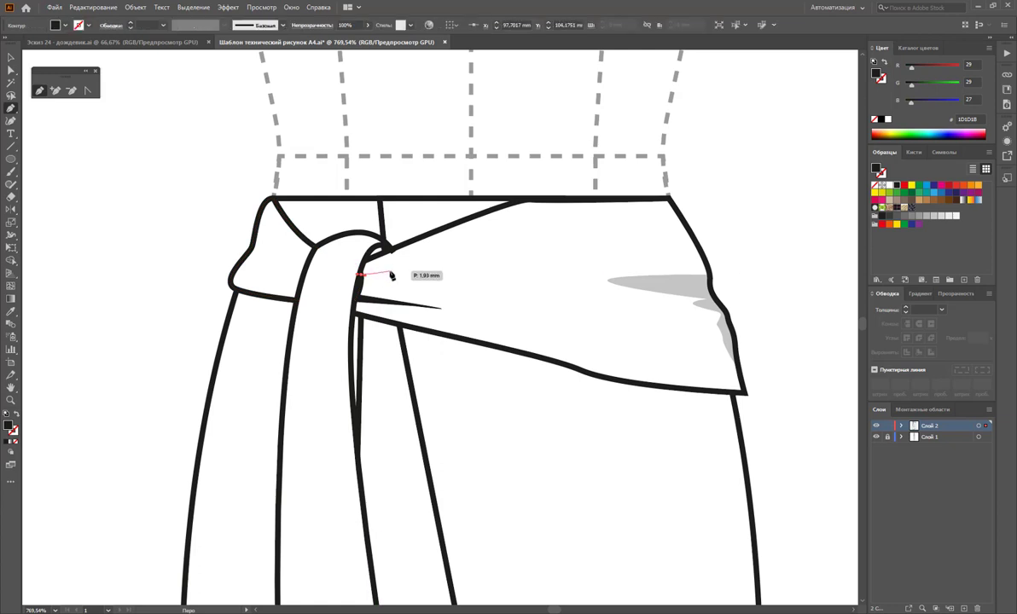
click(388, 272)
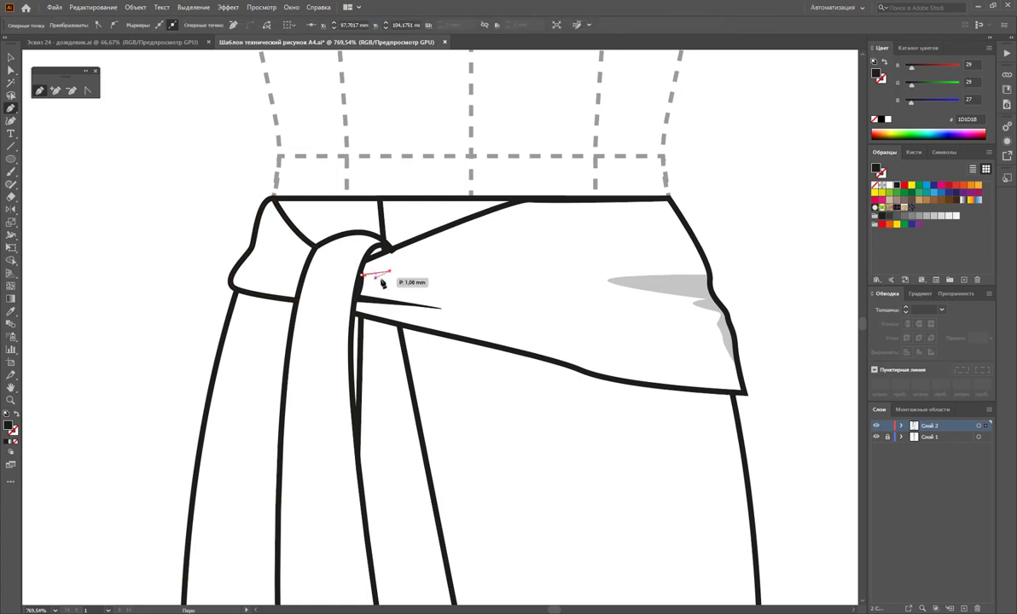
click(580, 286)
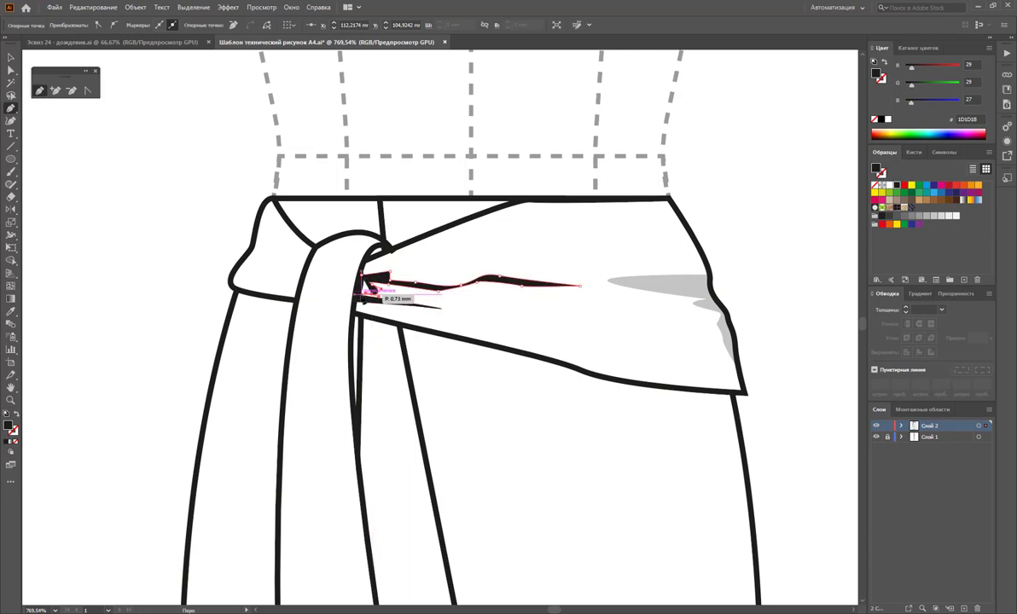
click(367, 274)
- Draw two dark fold wedges on the left belt loop
click(255, 236)
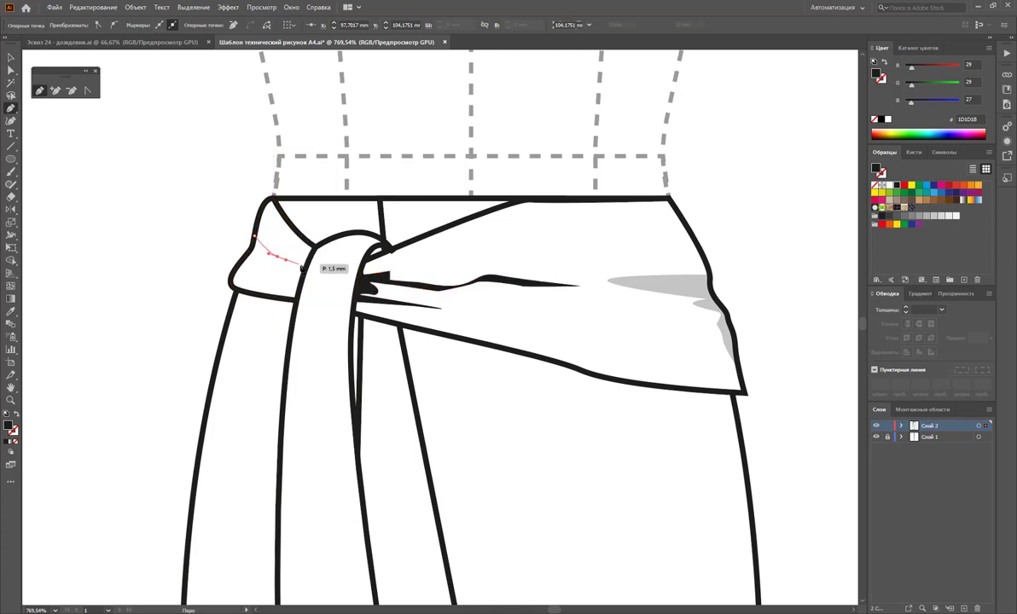
click(302, 275)
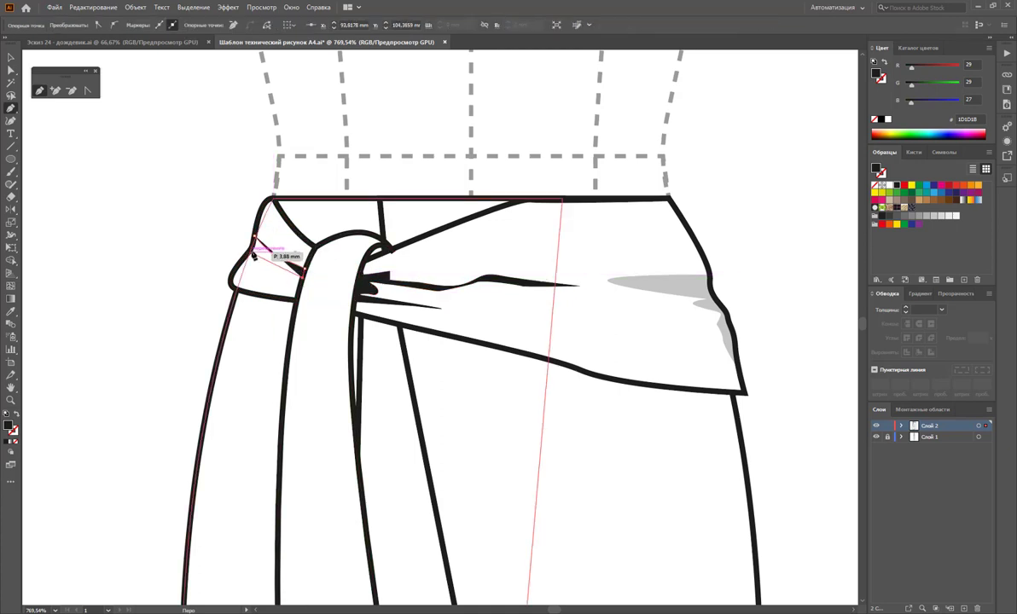
click(258, 248)
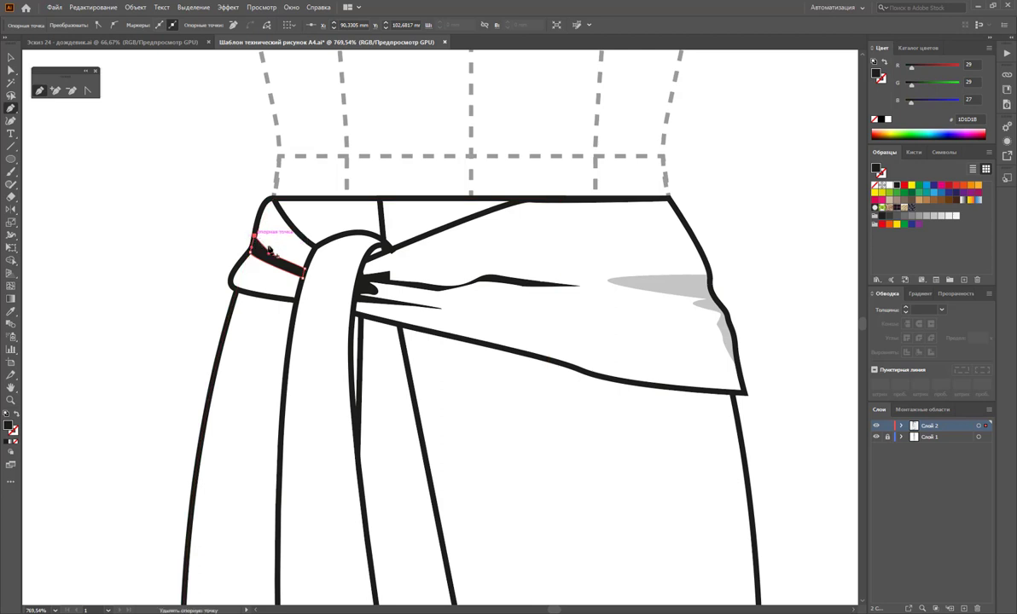
ctrl+click(315, 260)
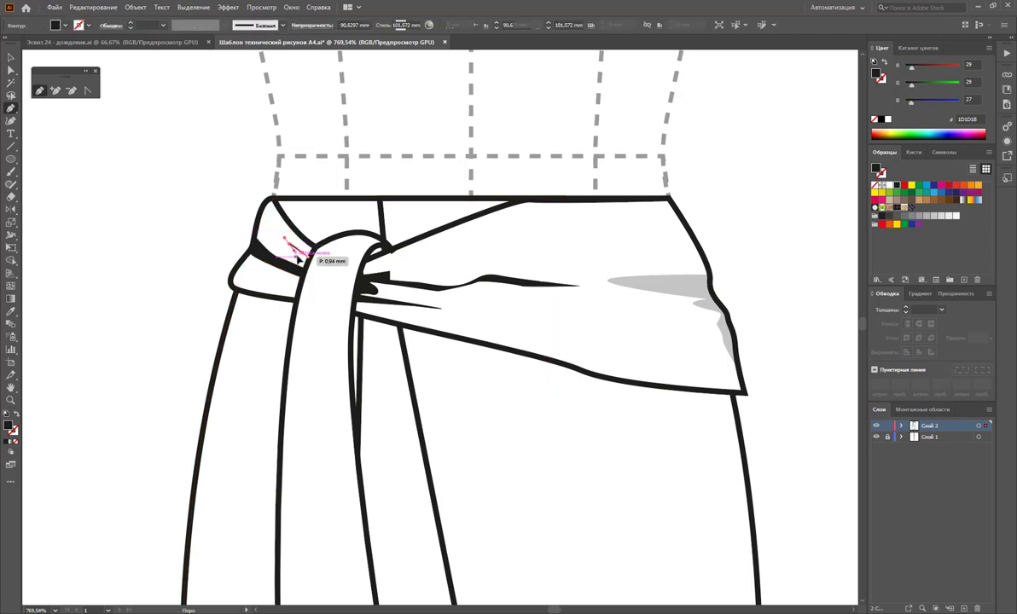
ctrl+click(294, 249)
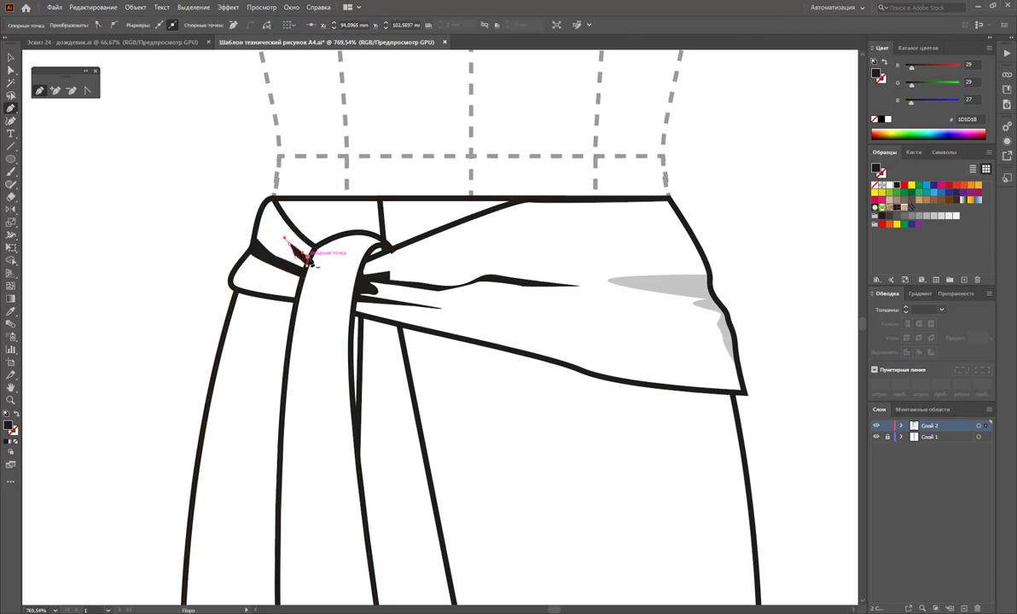
click(263, 271)
click(299, 287)
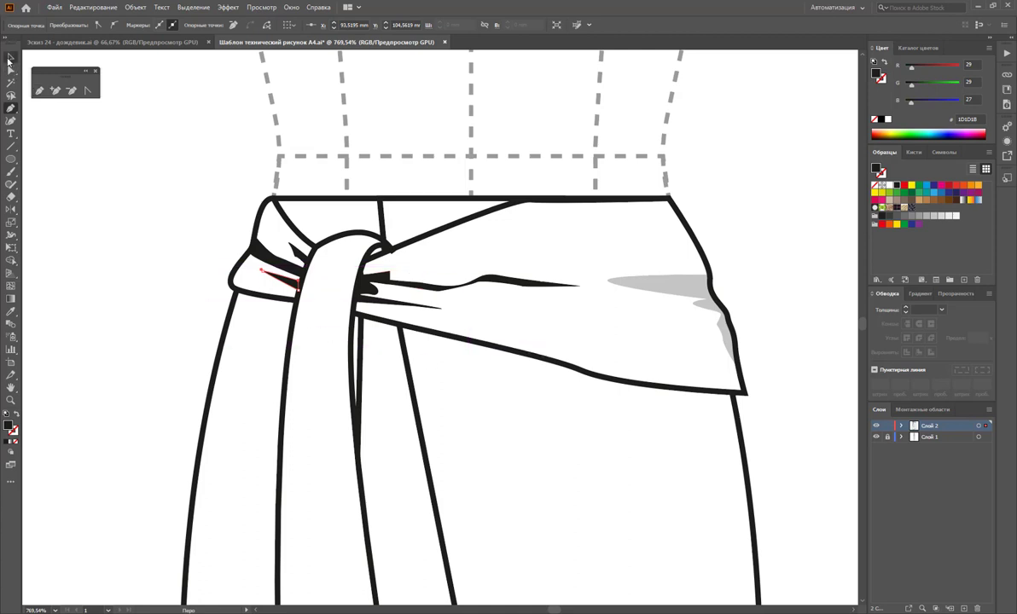
- Select the knot and belt-loop wedges and lower their opacity to about 40%
click(10, 58)
click(379, 286)
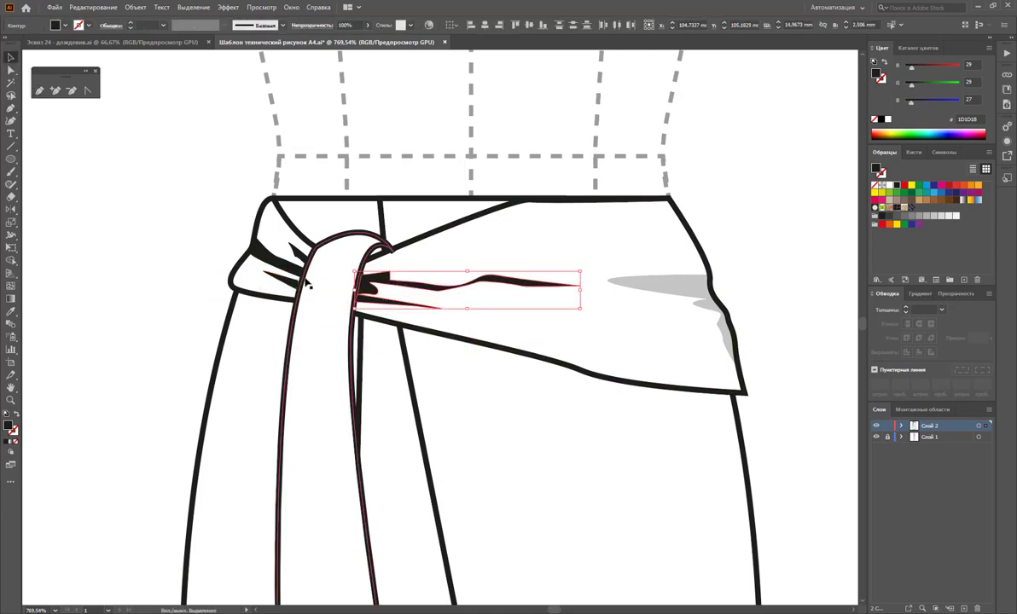
shift+click(289, 275)
shift+click(308, 261)
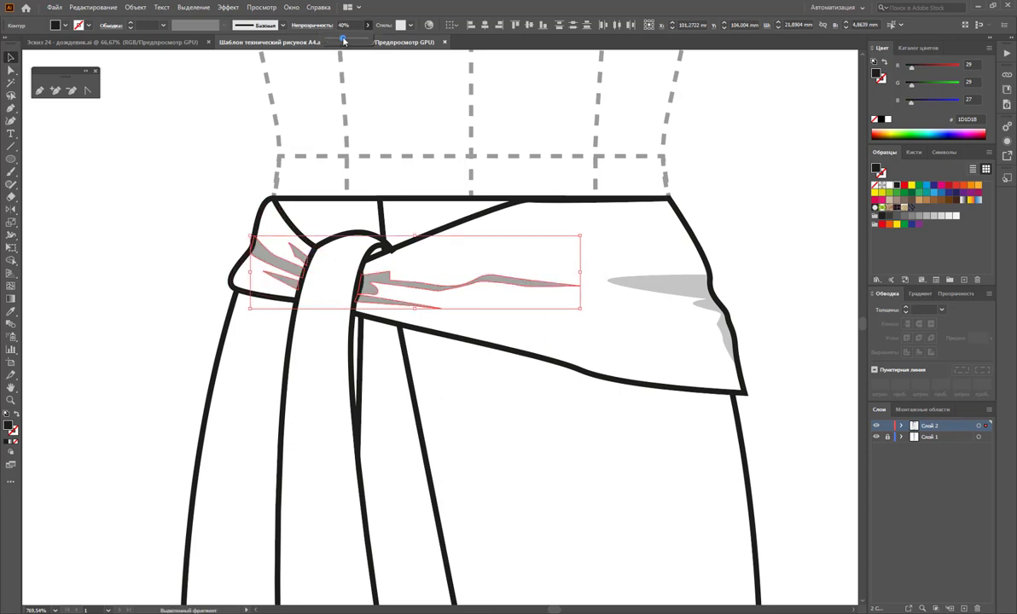
click(717, 220)
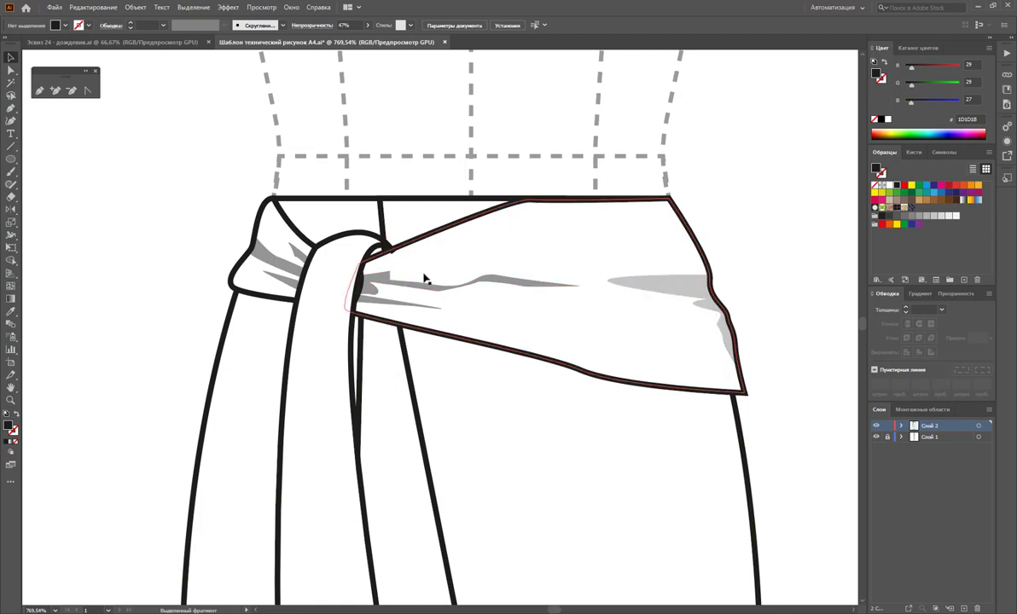
- Pencil-draw shadows at the belt's upper-left corner and along the sash's lower edge
click(44, 95)
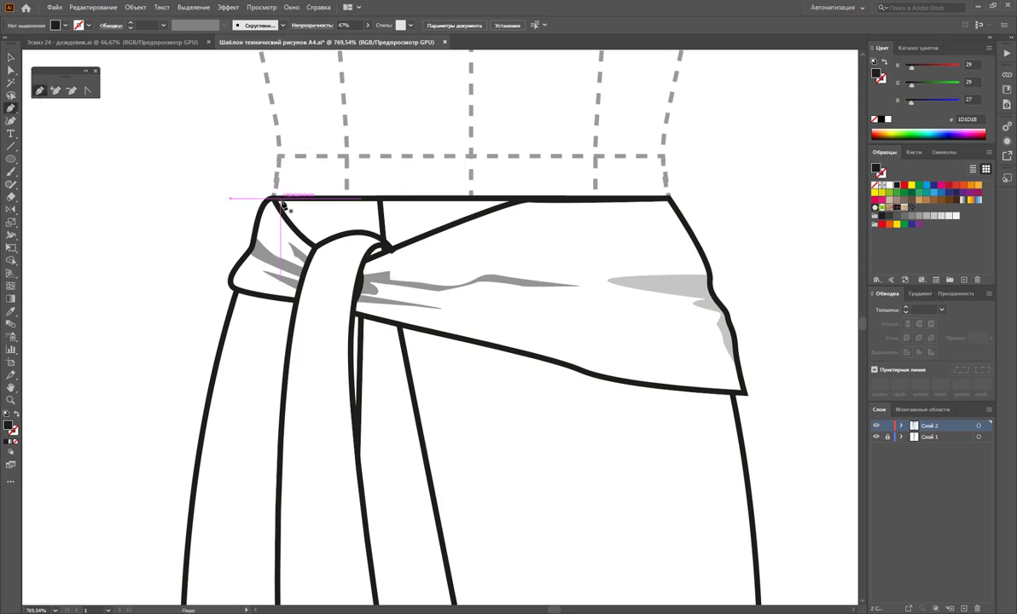
mouse_move(284, 205)
mouse_down()
mouse_move(316, 246)
mouse_move(285, 203)
mouse_up()
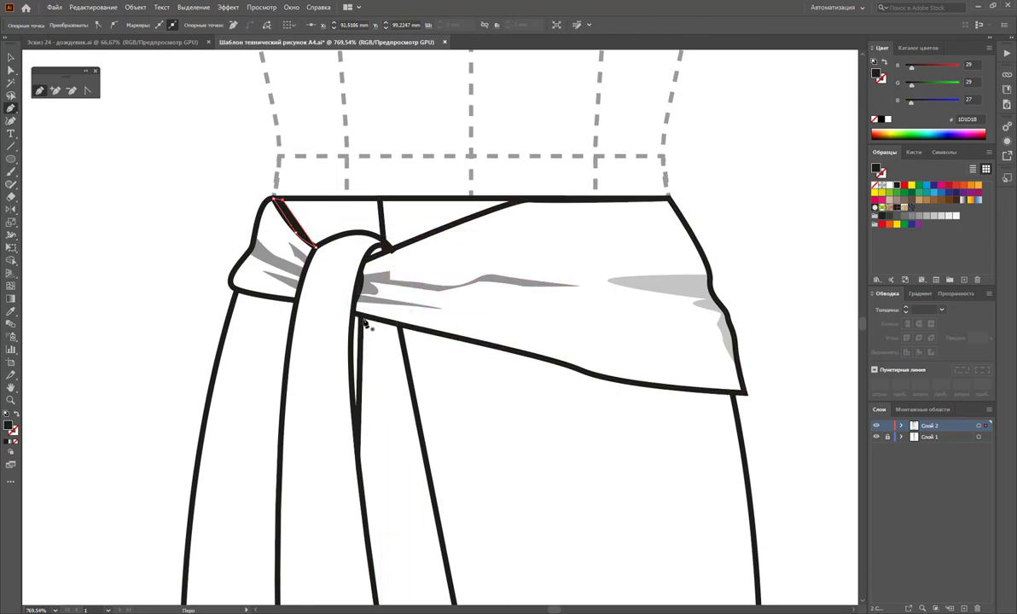
ctrl+click(362, 317)
mouse_move(362, 317)
mouse_down()
mouse_move(554, 376)
mouse_move(731, 407)
mouse_move(734, 393)
mouse_up()
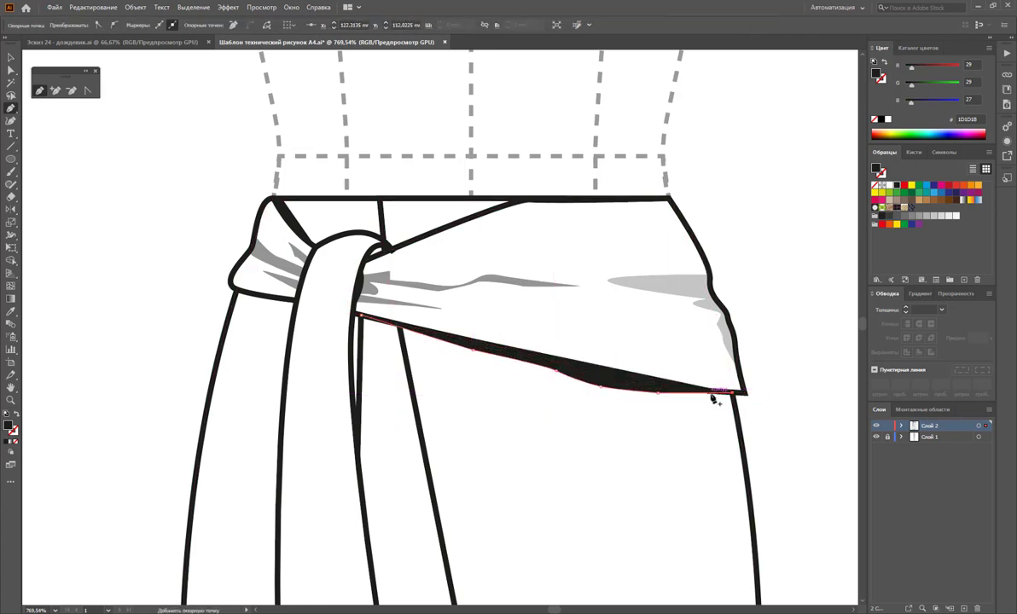
drag(613, 382, 361, 316)
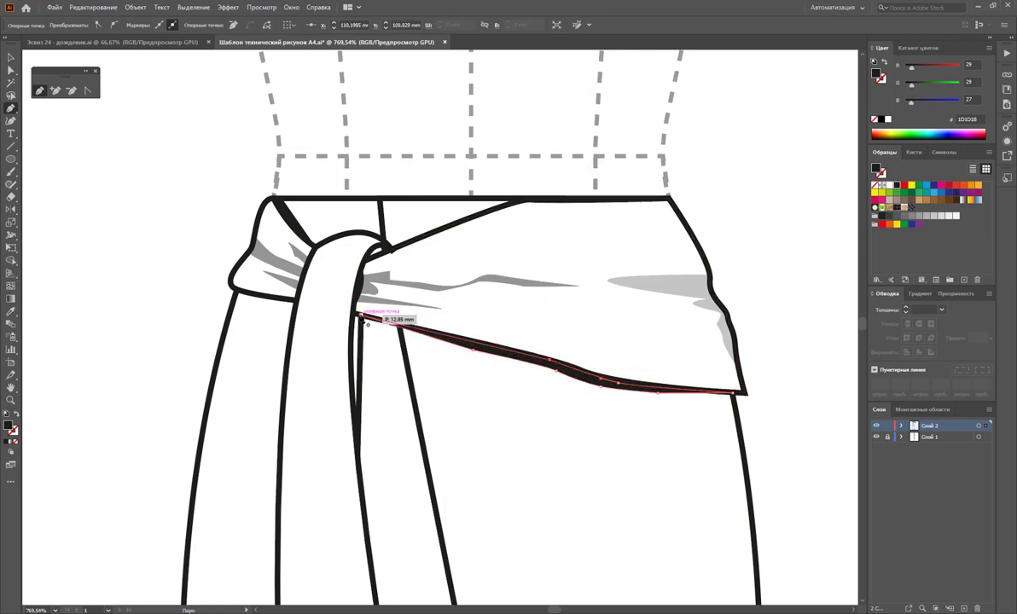
scroll(616, 339, down, 2)
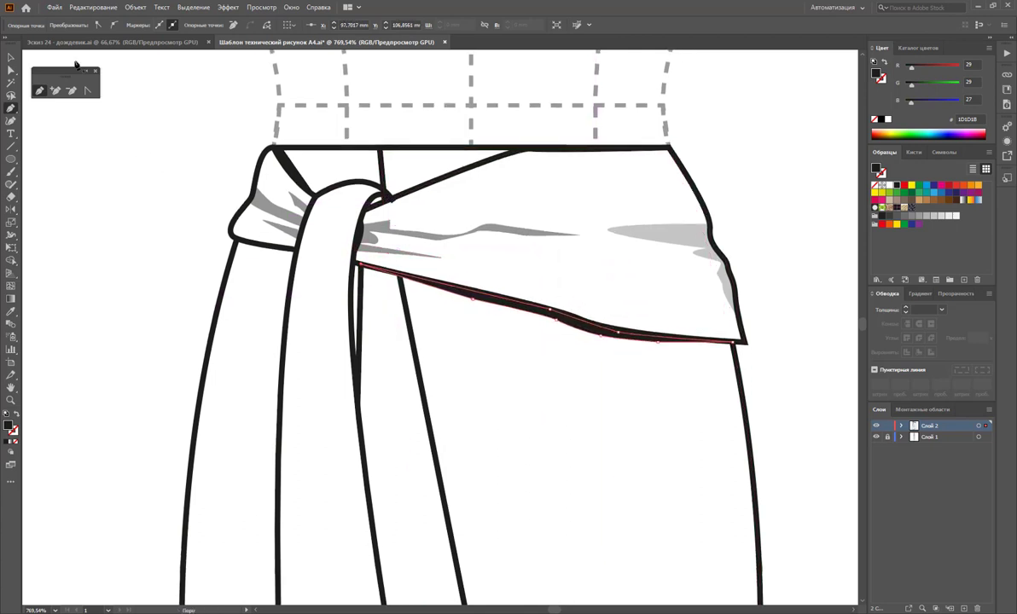
- Select the sash-edge and belt-corner shadows and set their opacity to about 53%
click(11, 59)
shift+click(294, 175)
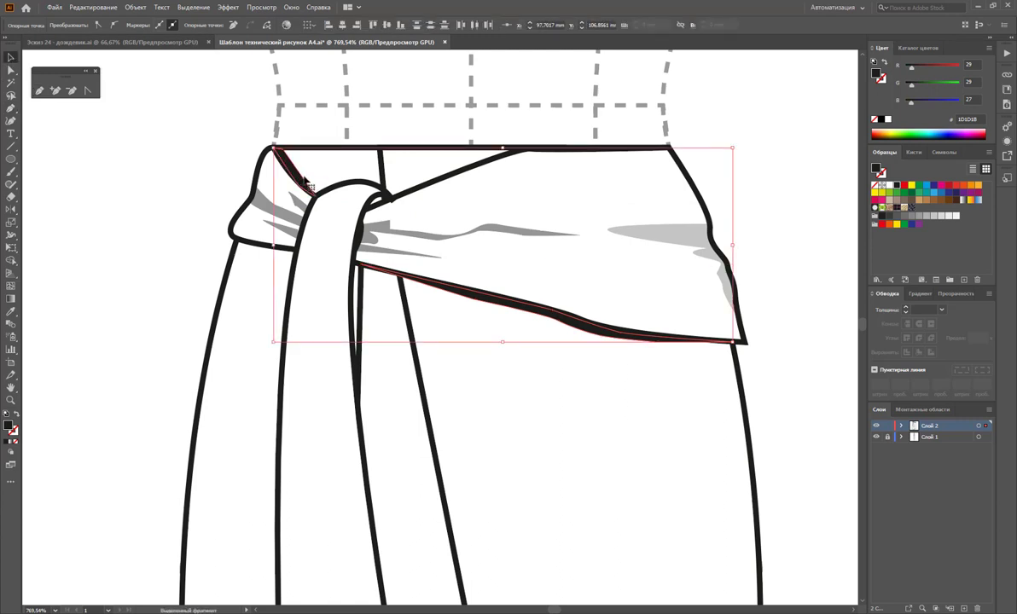
click(220, 98)
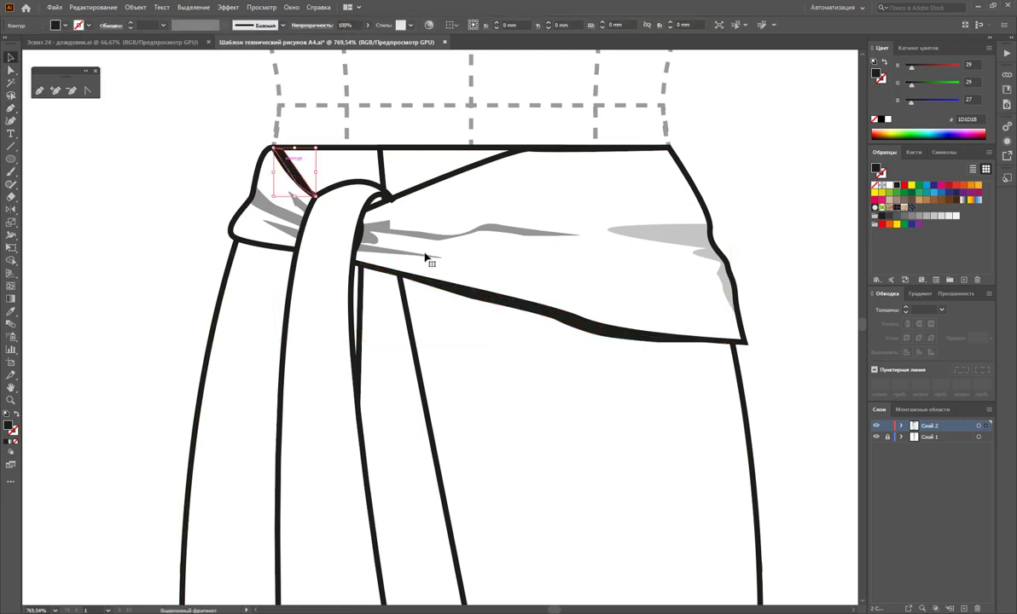
click(495, 302)
click(877, 280)
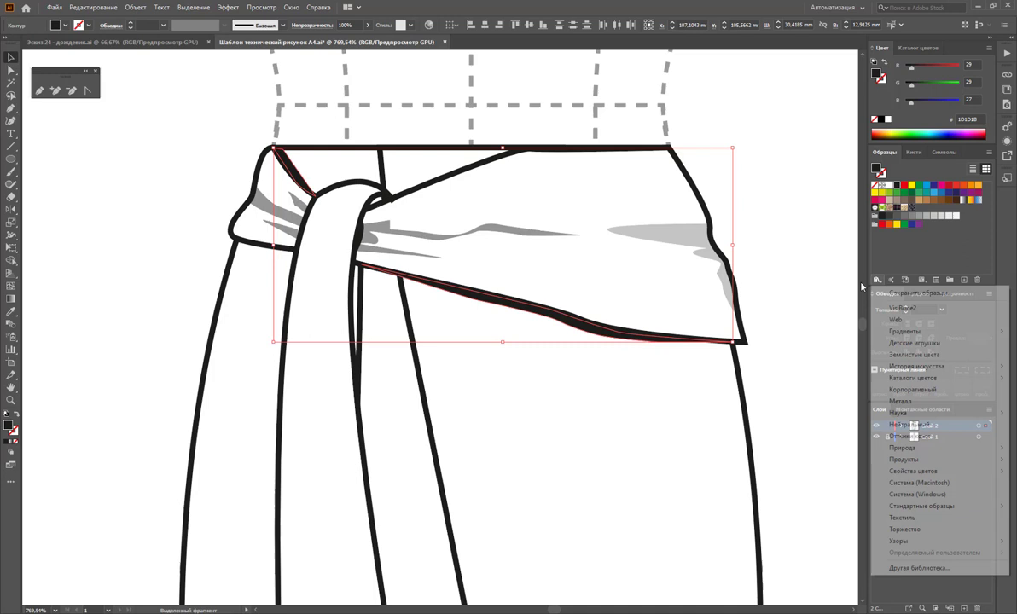
click(759, 339)
click(602, 338)
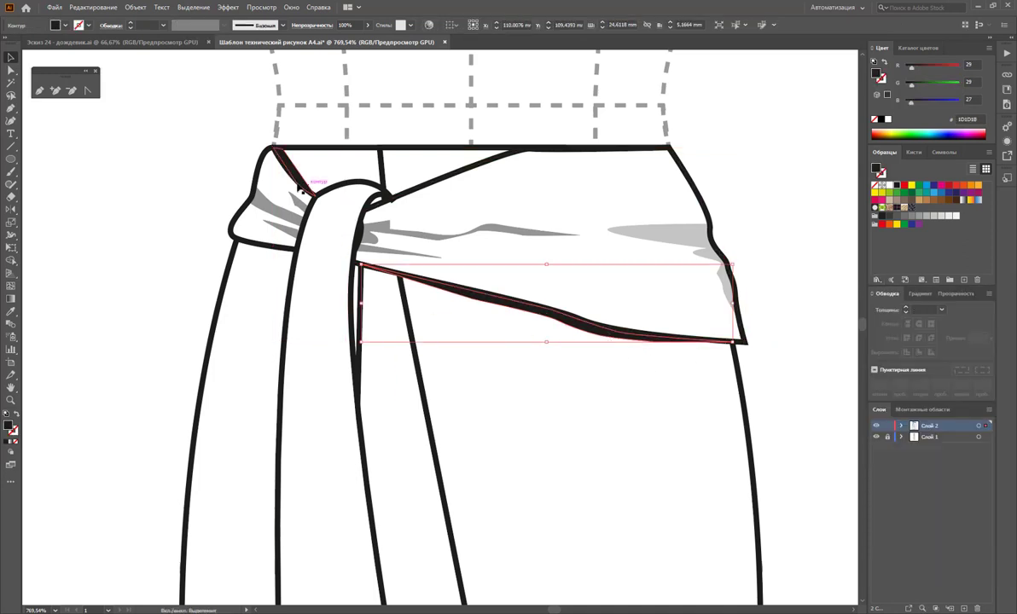
shift+click(291, 176)
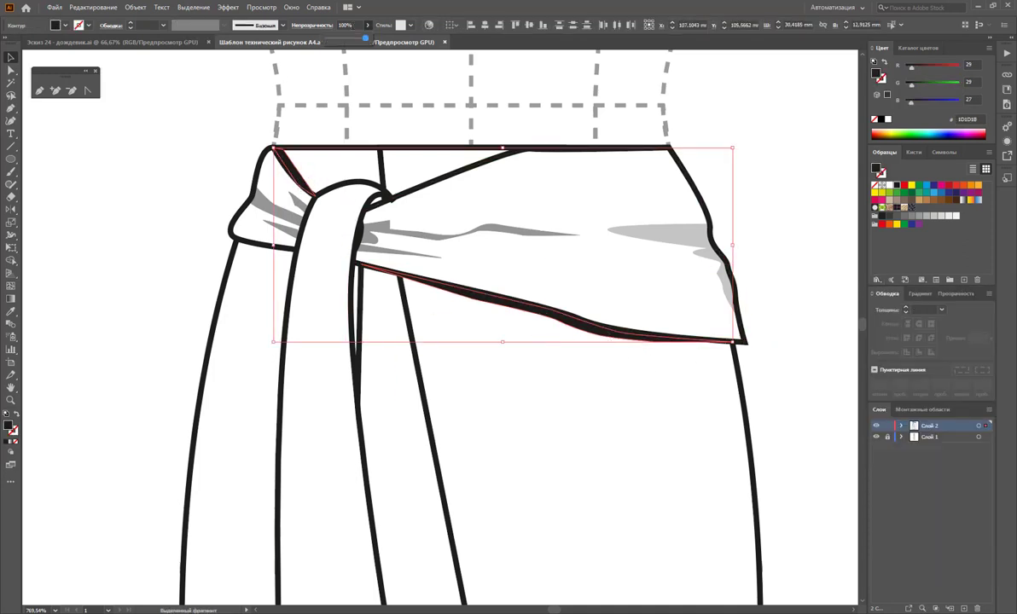
drag(346, 43, 350, 40)
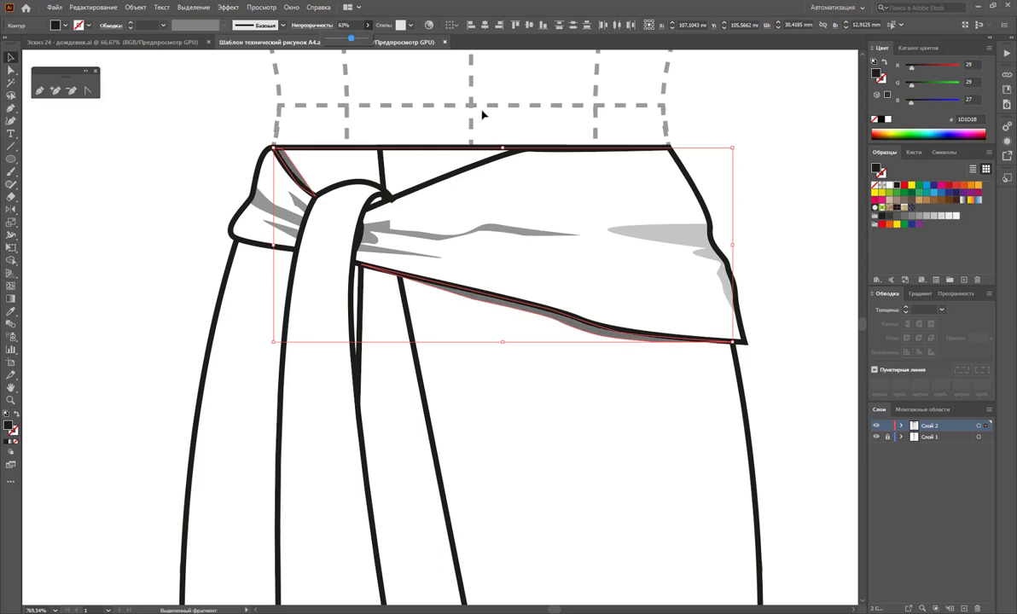
click(758, 164)
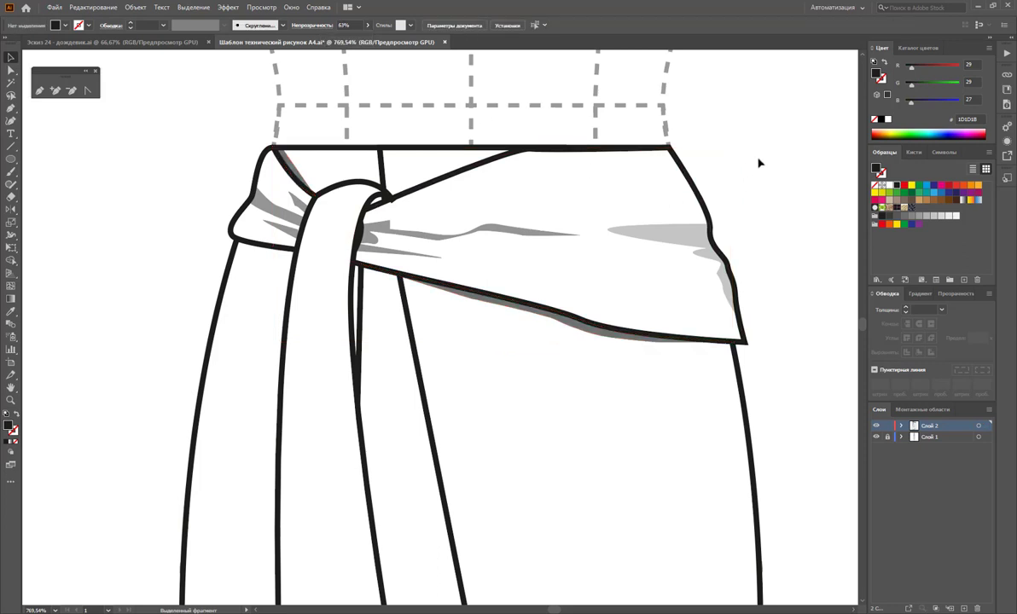
- Add an anchor to the knot loop path and nudge its anchors to reshape the curve
click(51, 90)
ctrl+click(372, 206)
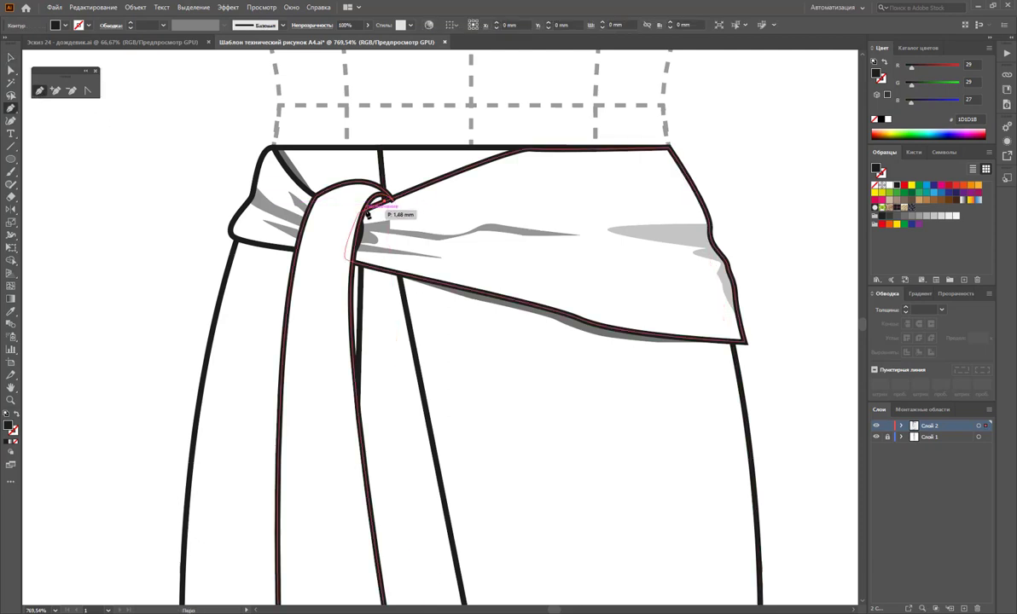
drag(376, 224, 381, 198)
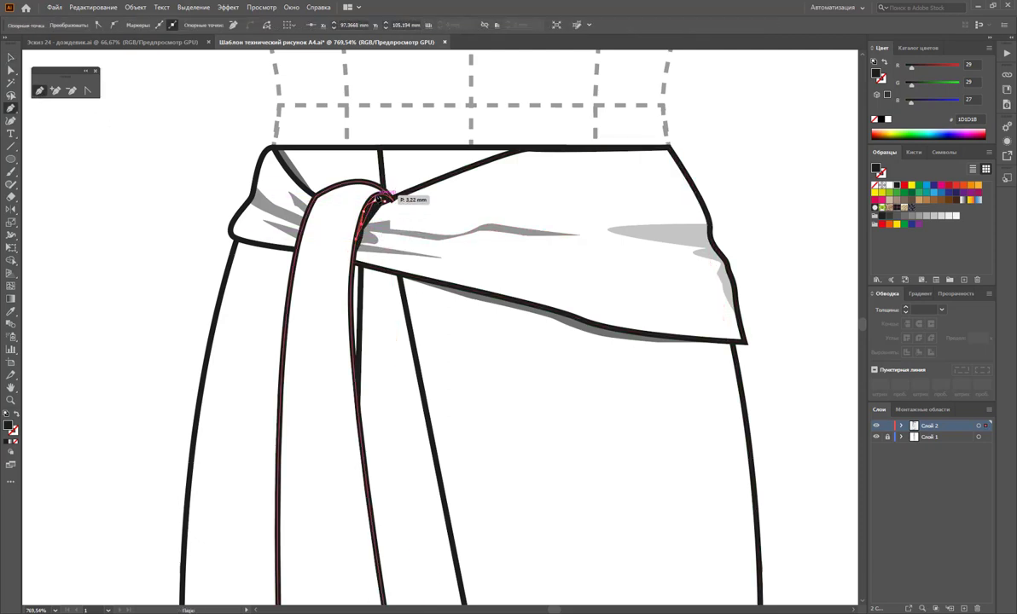
ctrl+click(390, 205)
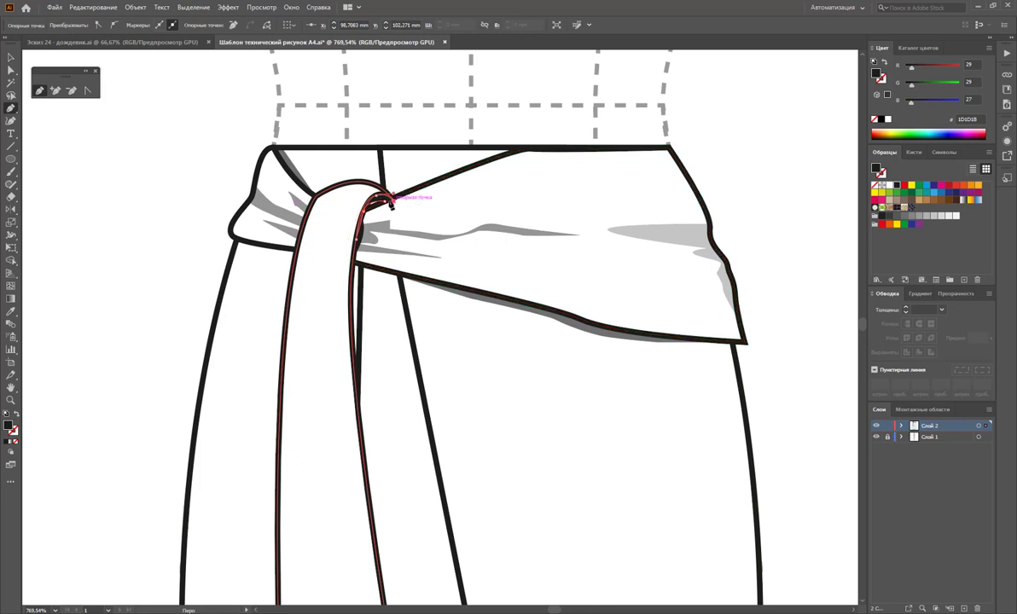
drag(390, 203, 388, 208)
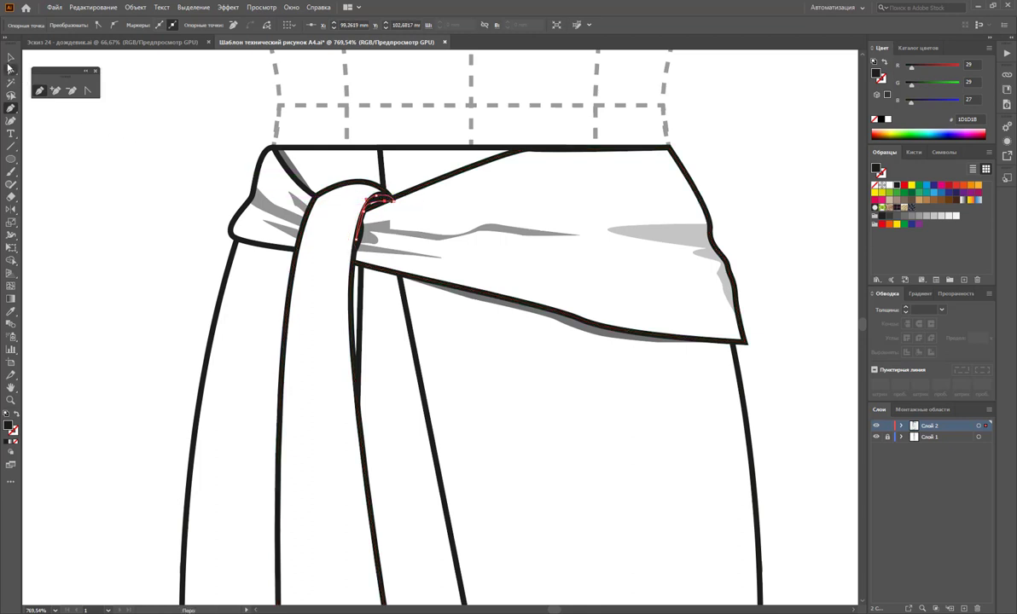
click(10, 57)
click(102, 171)
scroll(310, 236, down, 1)
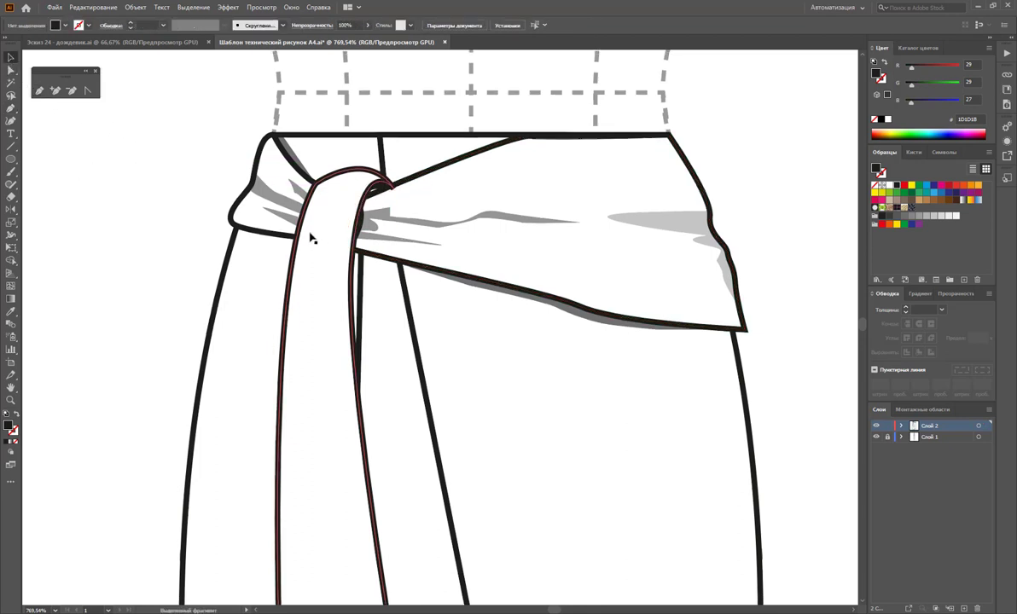
scroll(311, 235, down, 2)
- Zoom out and pen-draw a four-point fold shadow along the hanging tie strand
key(z)
alt+click(393, 417)
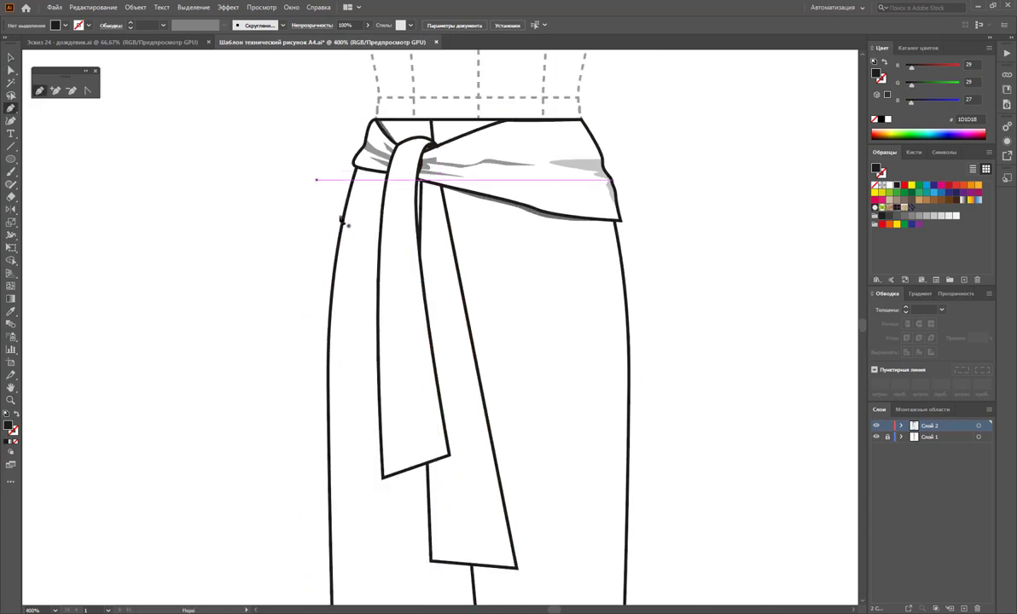
click(420, 254)
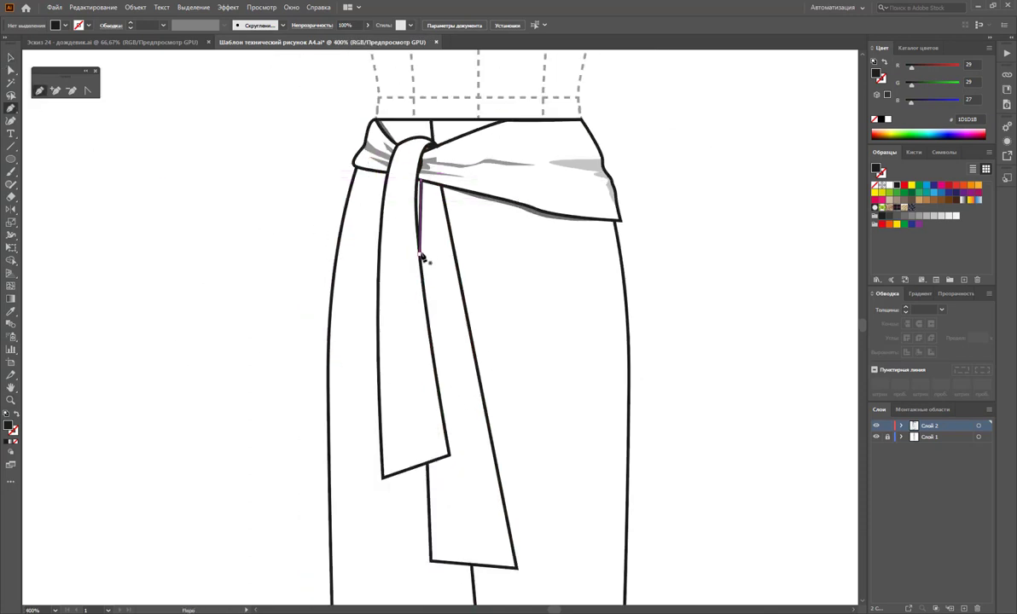
click(459, 455)
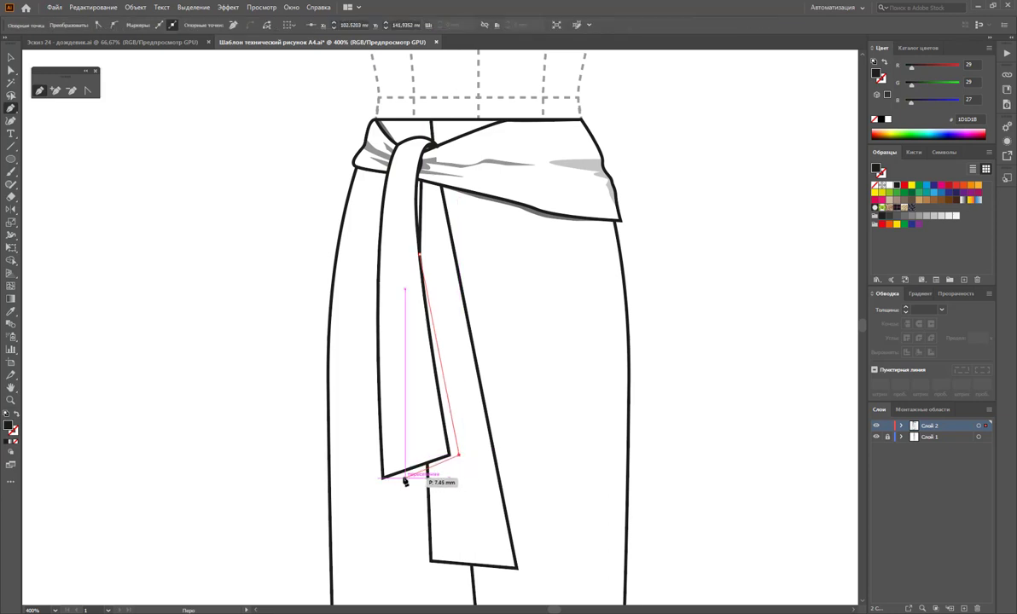
click(383, 476)
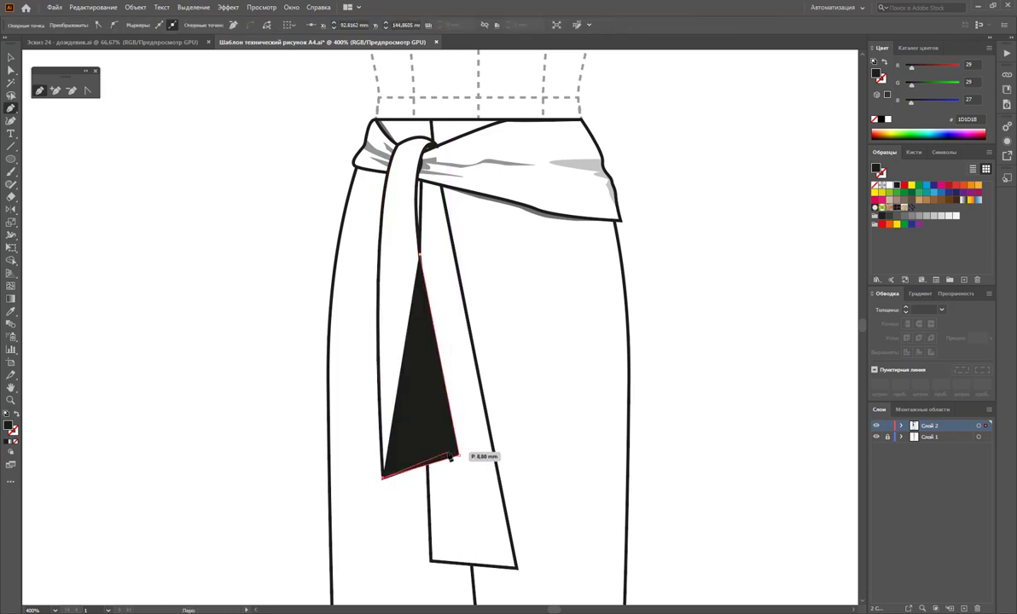
click(450, 455)
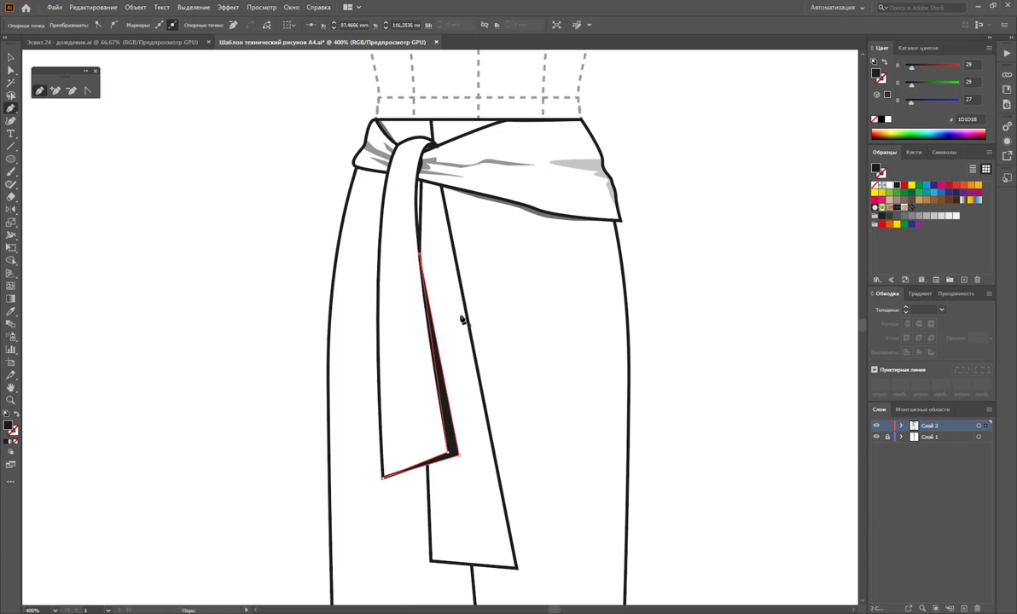
- Bring the front tie strand to the front of the stacking order
click(10, 57)
click(302, 200)
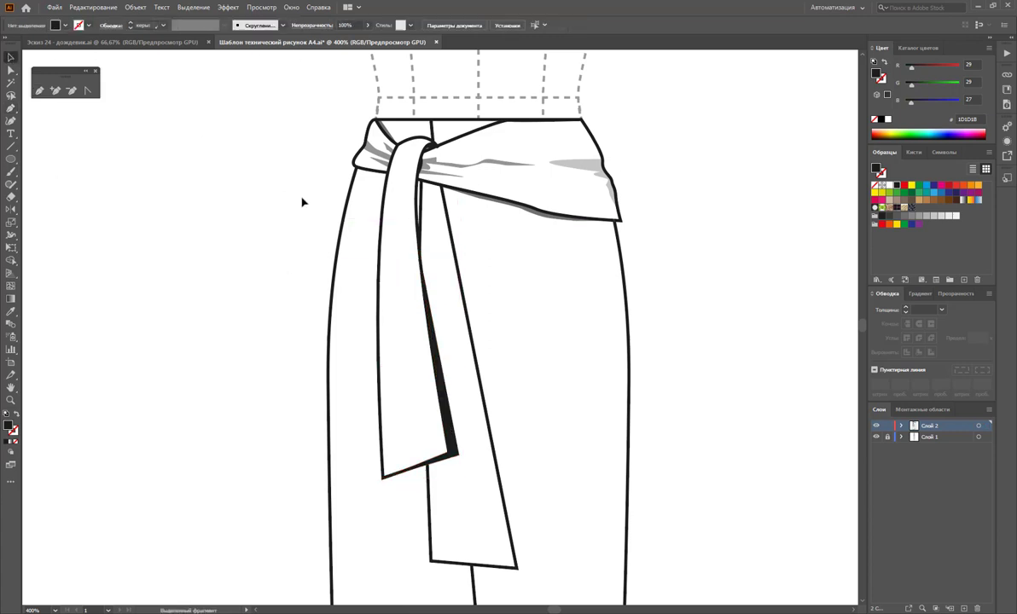
right_click(397, 379)
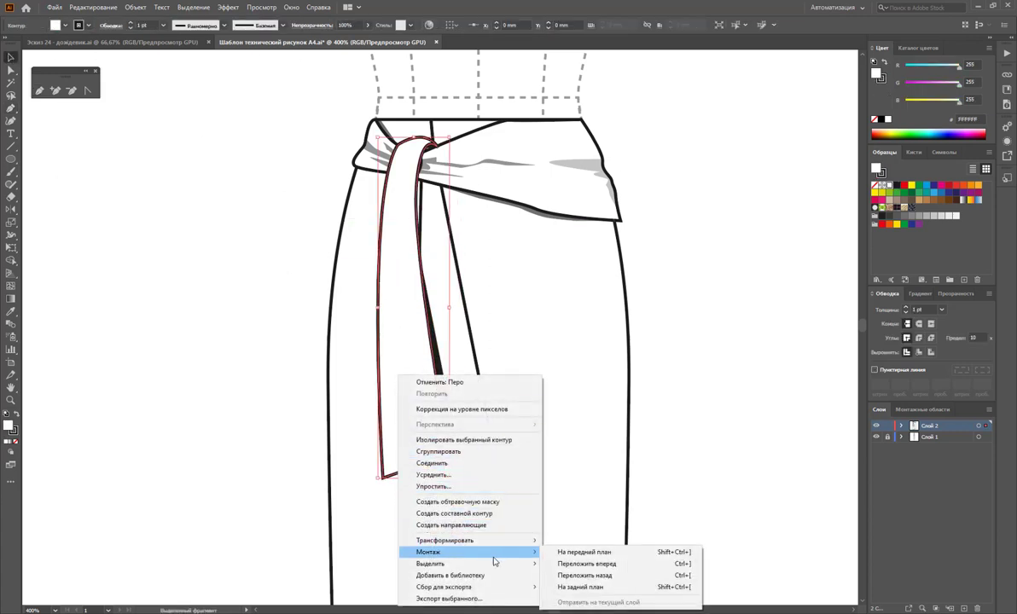
click(601, 551)
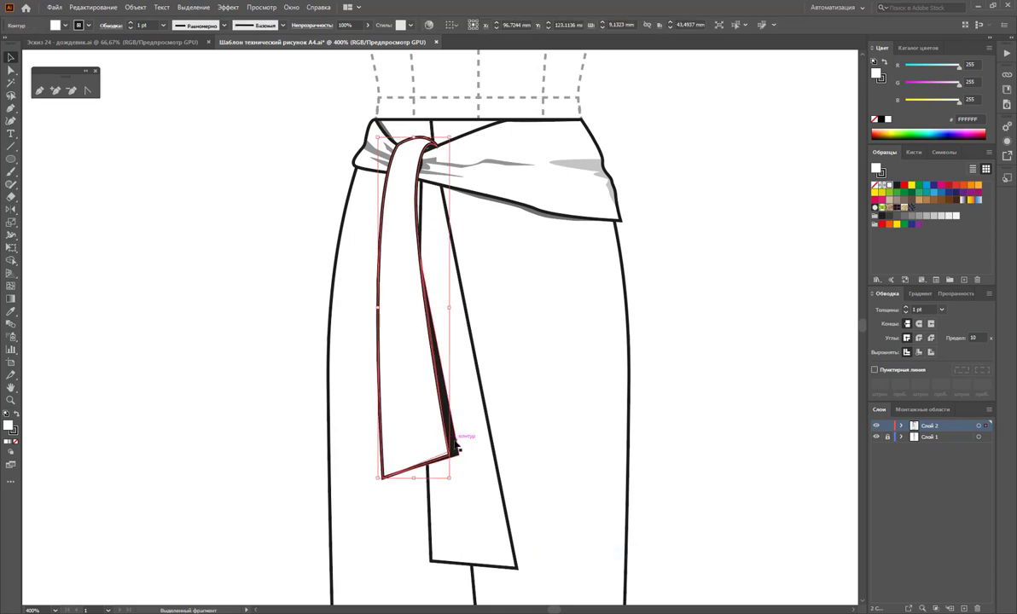
- Lighten the dark fold shadow to 48% opacity and check its anchor point
click(448, 401)
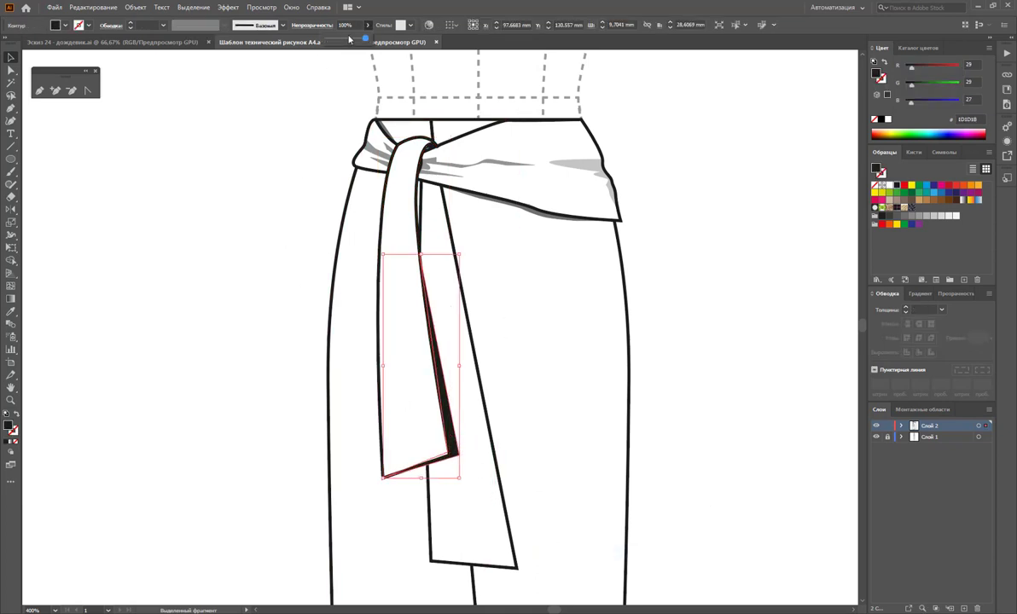
click(349, 38)
drag(348, 38, 345, 38)
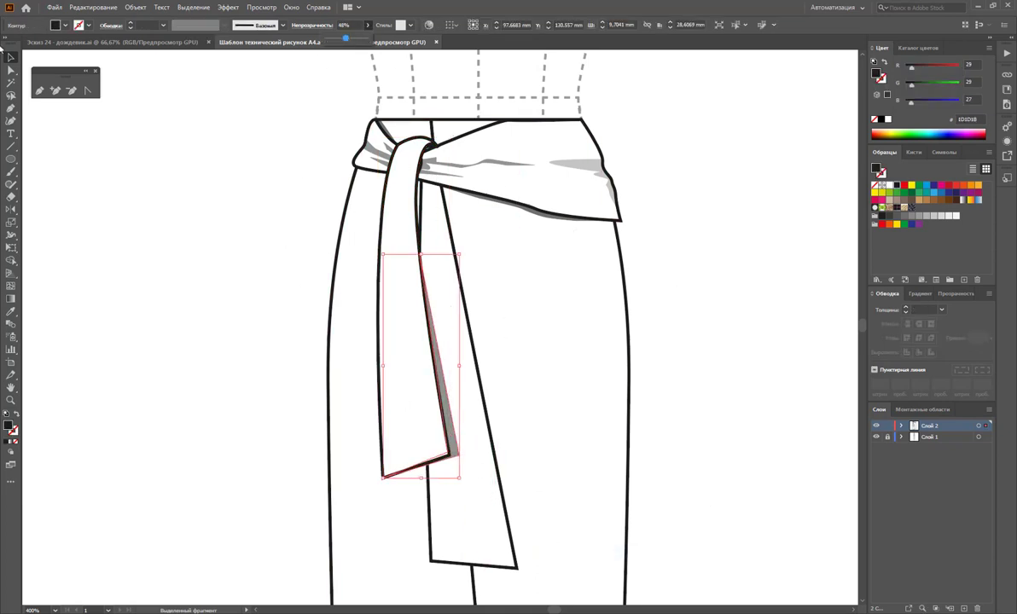
click(11, 70)
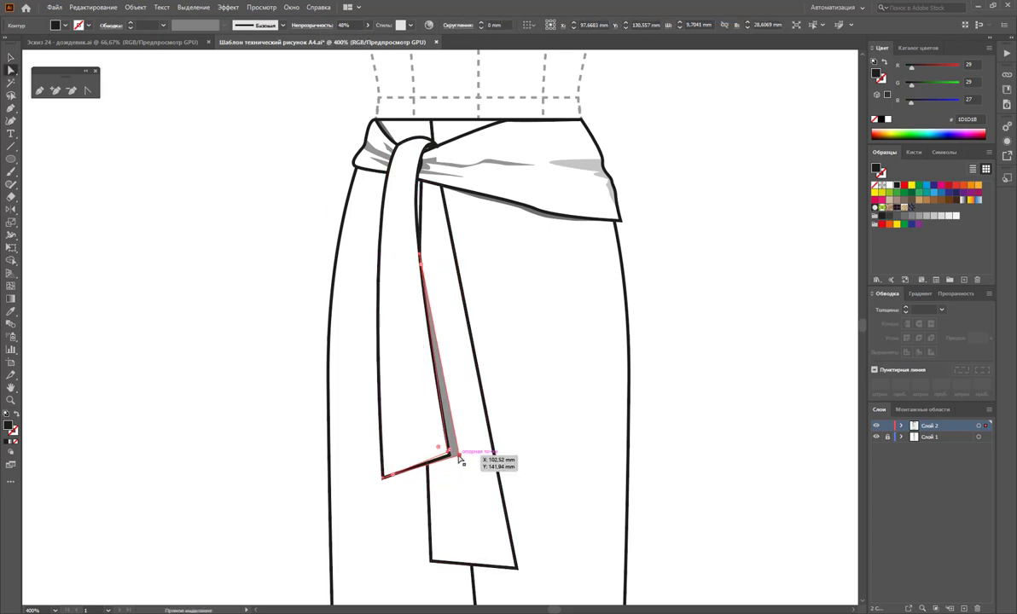
click(458, 456)
click(715, 471)
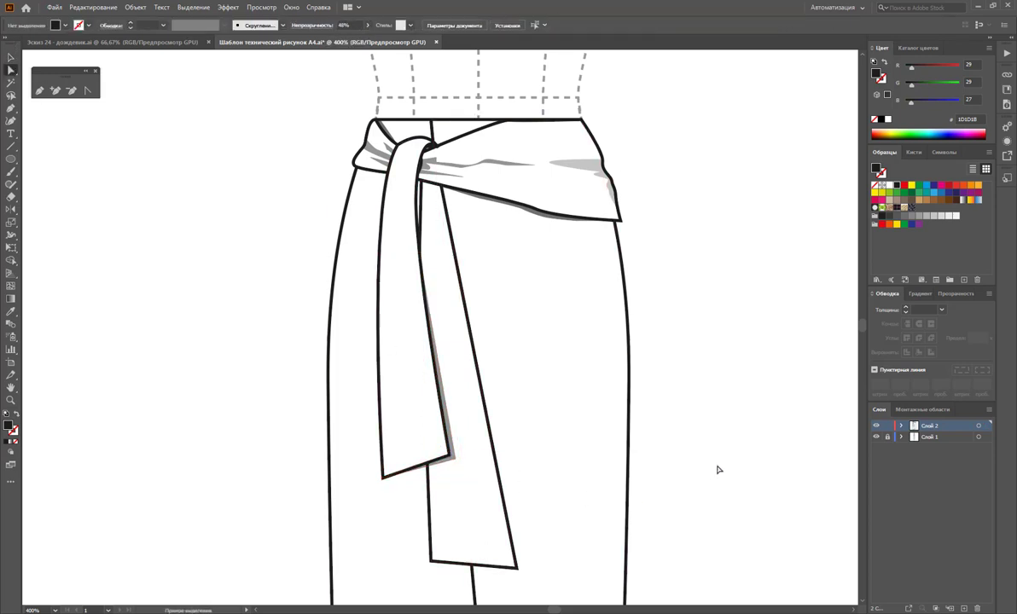
scroll(720, 467, down, 1)
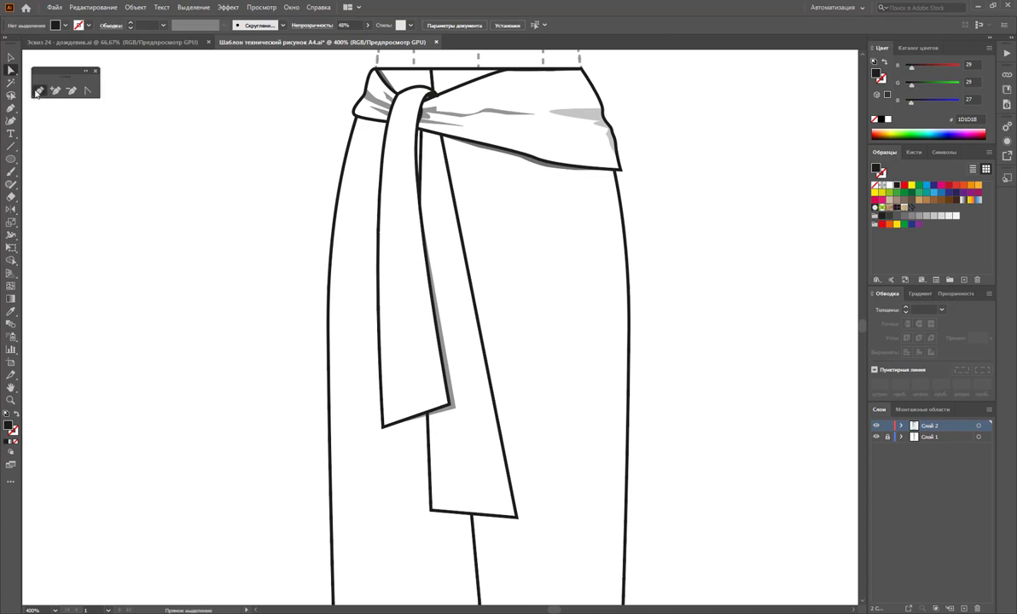
- Pen-draw a triangle along the panel's hem and right edge, swapping fill and stroke
click(37, 92)
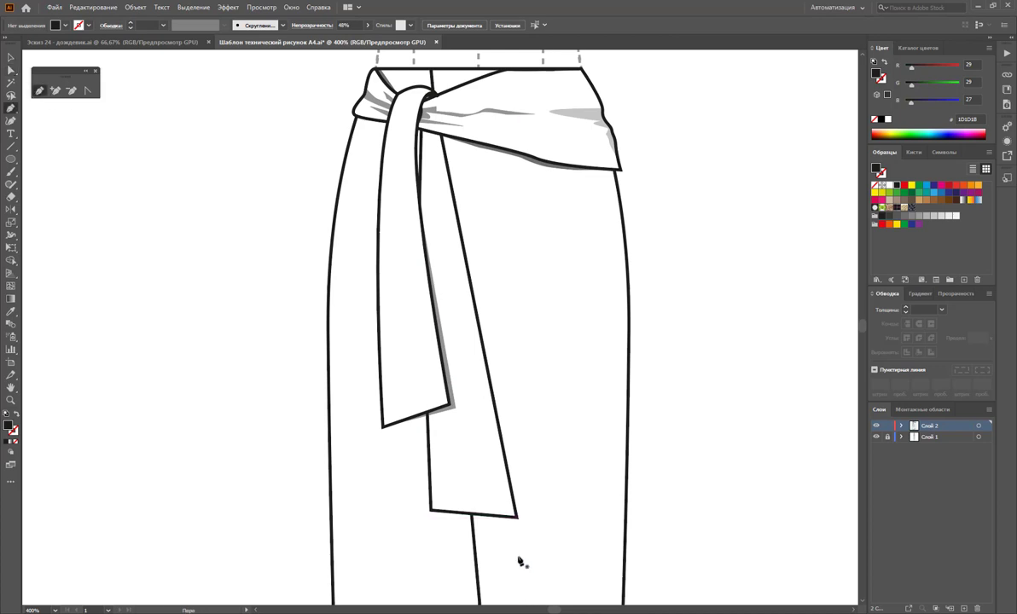
click(431, 511)
click(526, 521)
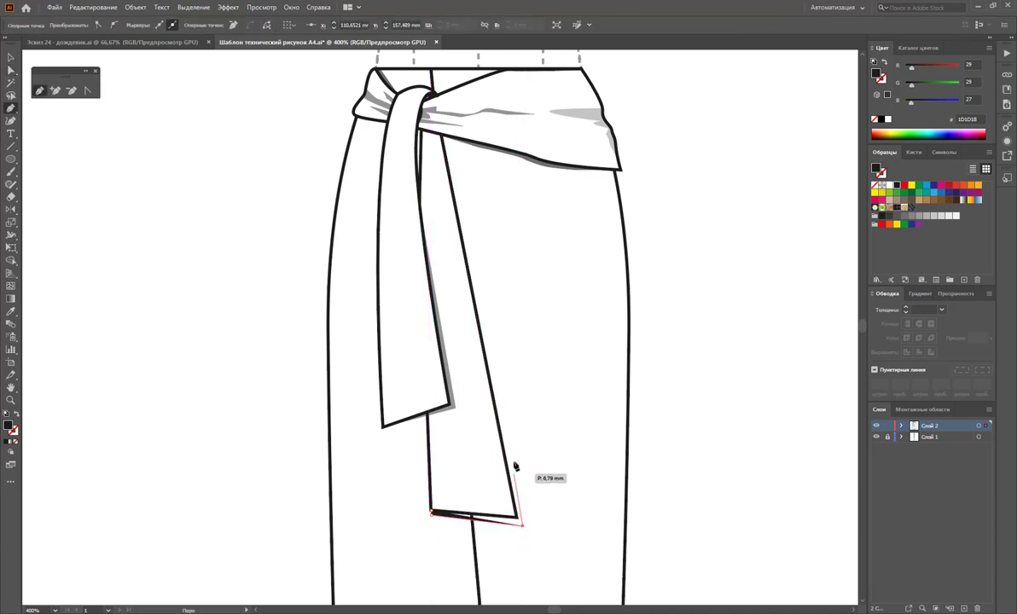
click(472, 294)
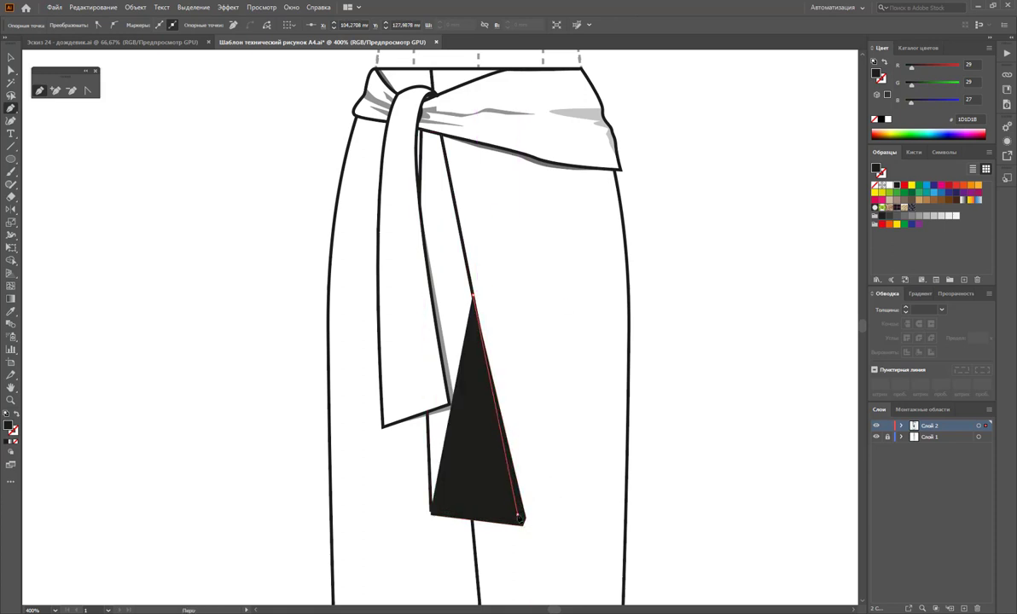
key(shift+x)
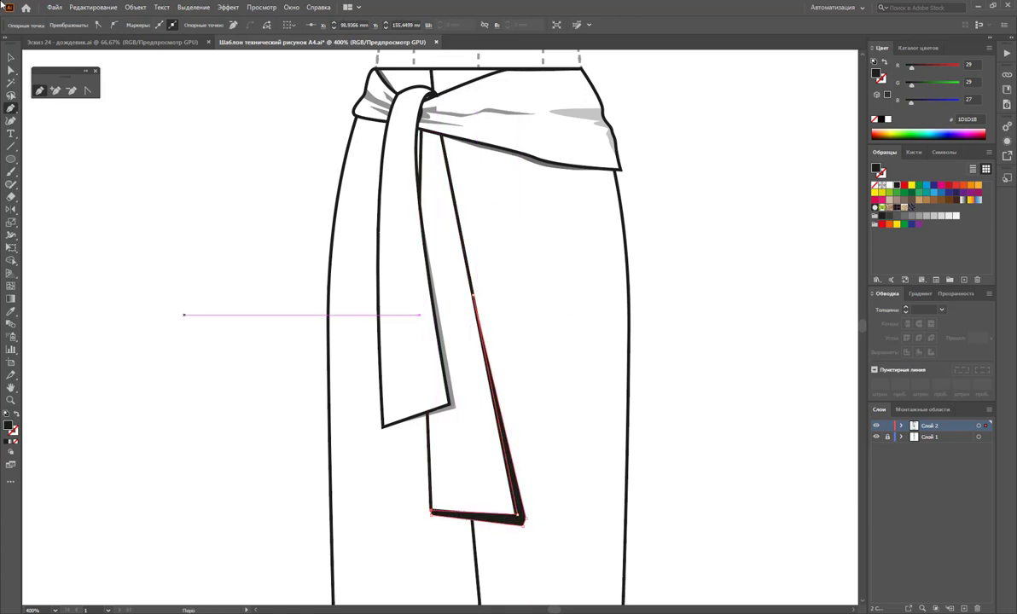
- Fade the triangle shadow to 27% opacity
key(v)
click(347, 447)
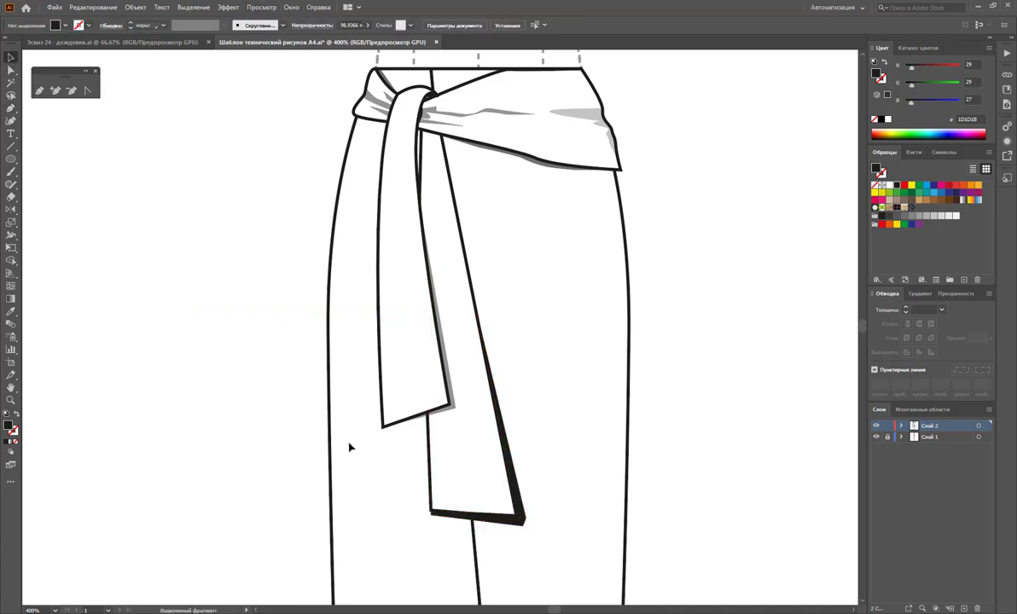
click(521, 526)
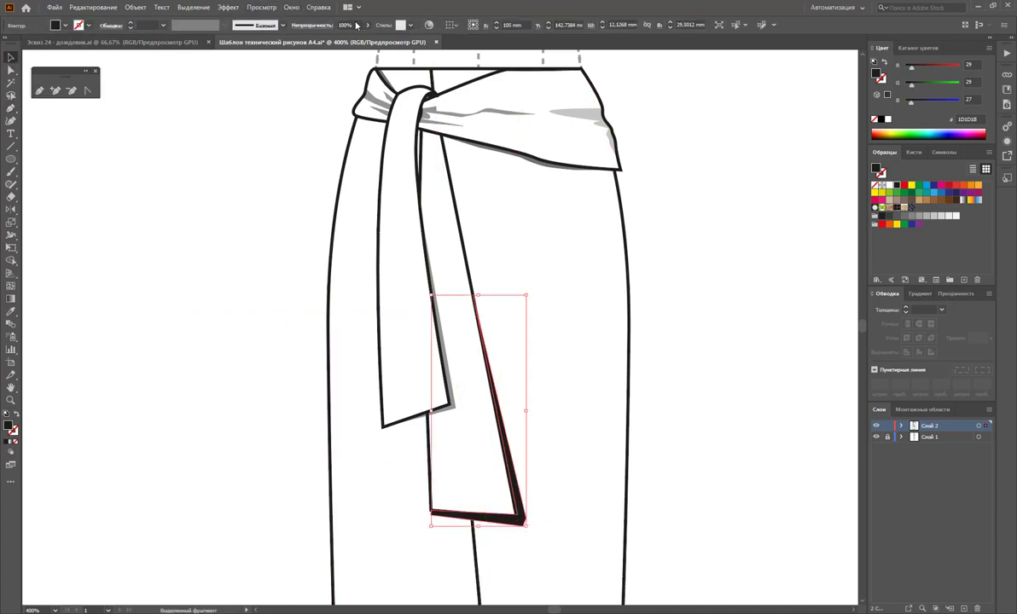
drag(348, 40, 337, 40)
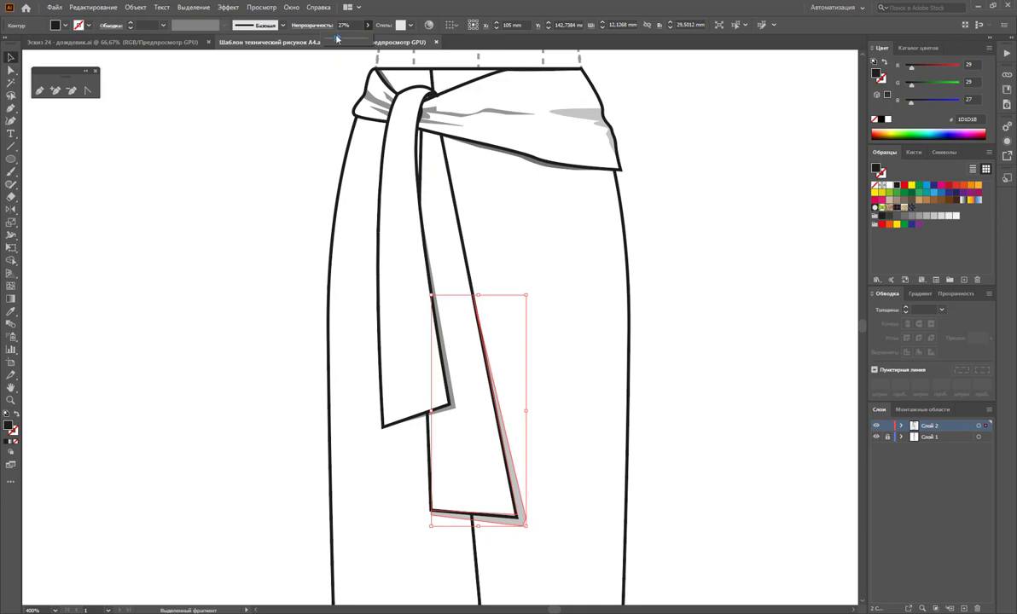
click(703, 208)
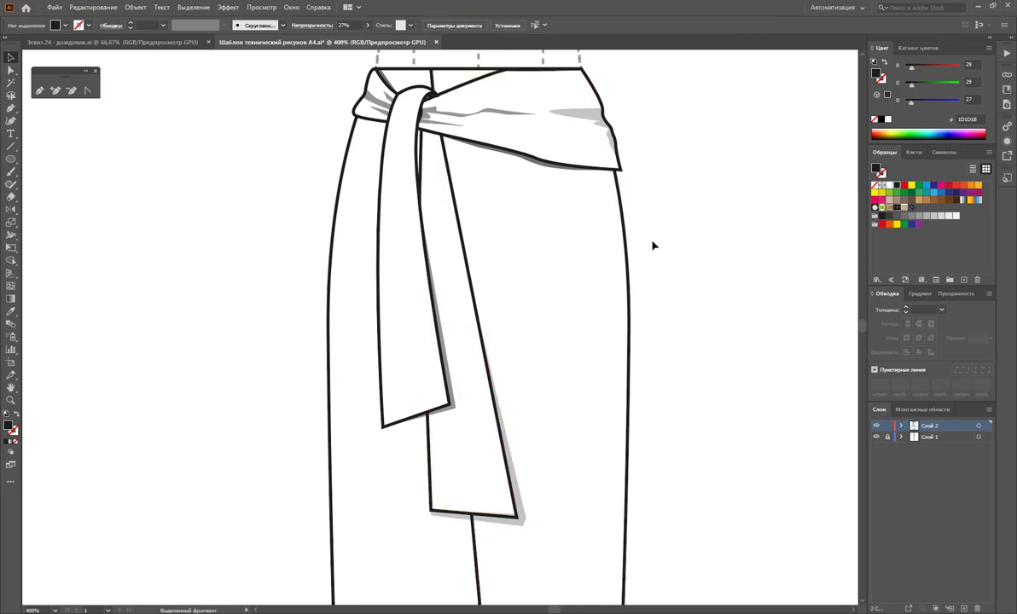
- Pen-draw a curved sliver below the waistband and fade it to 7% opacity
click(39, 90)
click(483, 155)
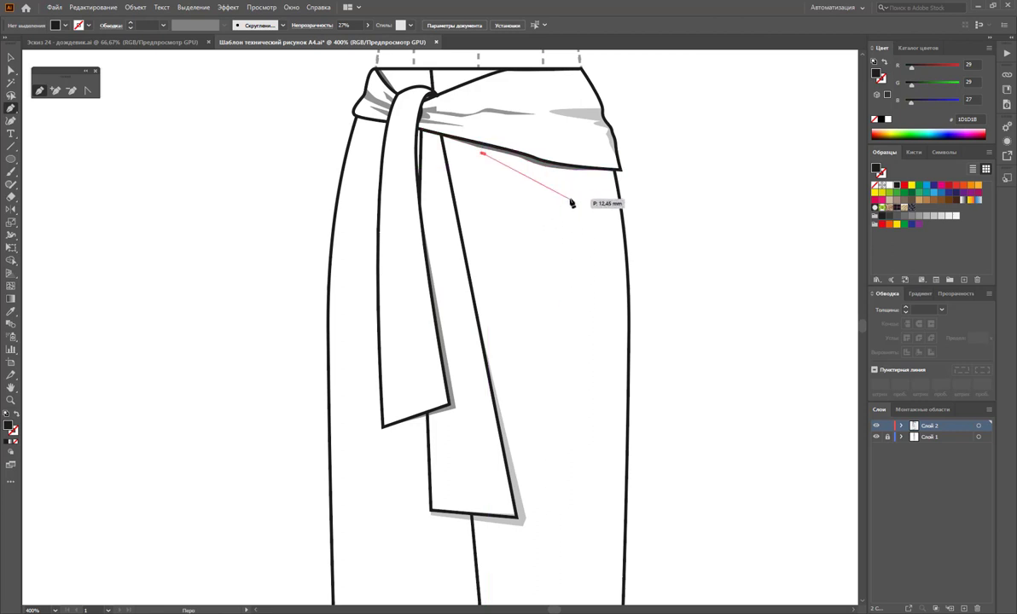
click(563, 189)
drag(483, 156, 483, 132)
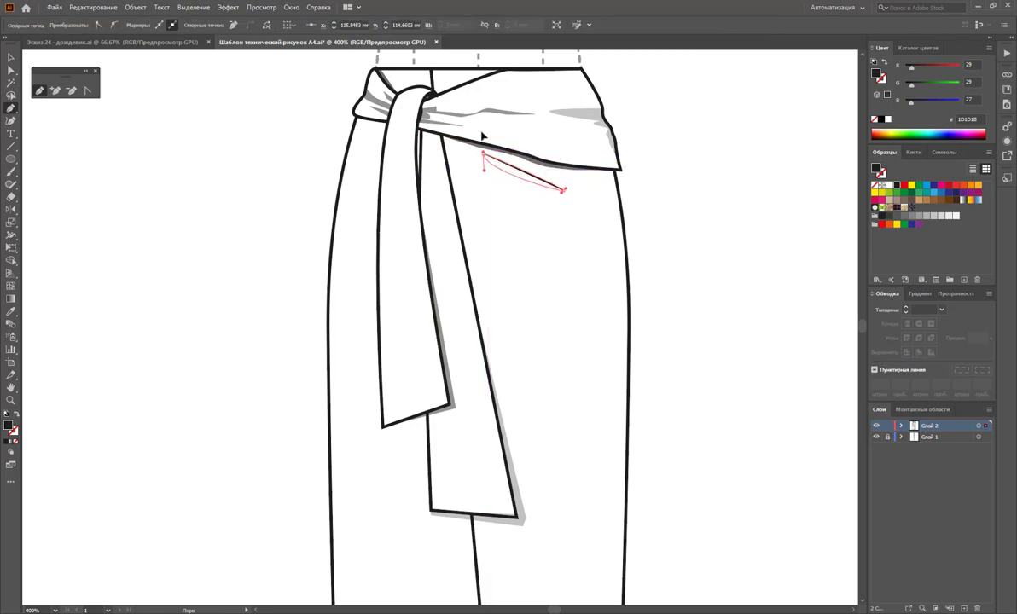
click(11, 57)
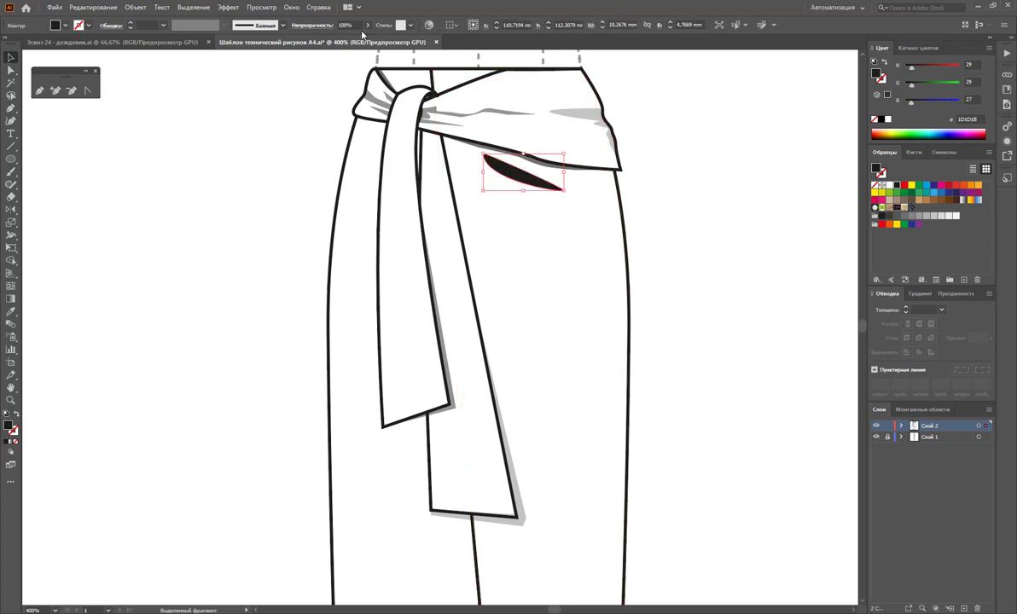
drag(336, 41, 331, 41)
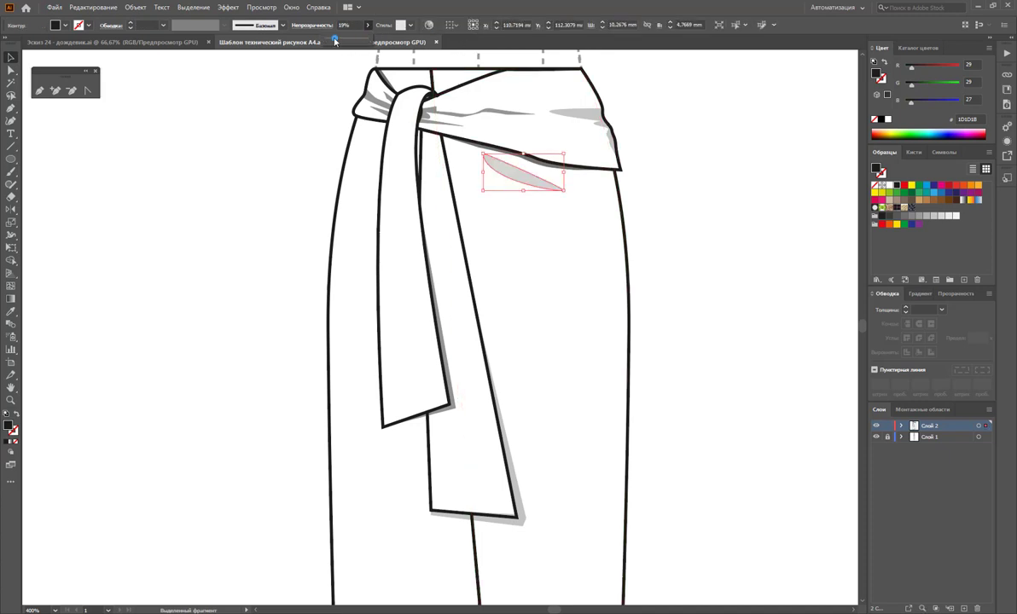
click(685, 246)
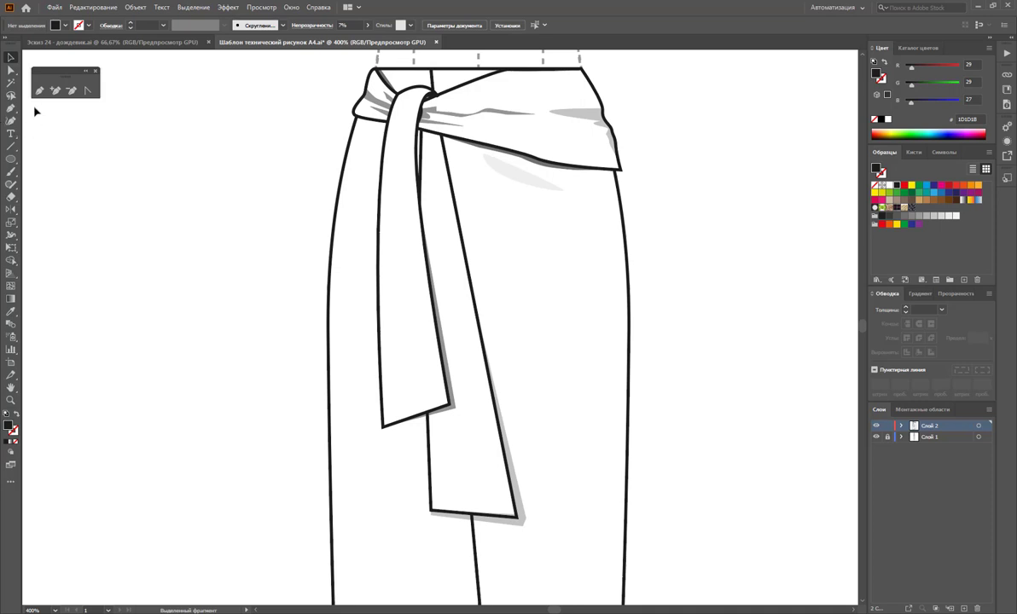
- Draw a second curved sliver beneath the first and fade it to 24% opacity
click(472, 184)
drag(550, 227, 538, 229)
mouse_move(471, 184)
mouse_down()
mouse_move(464, 168)
mouse_move(468, 181)
mouse_up()
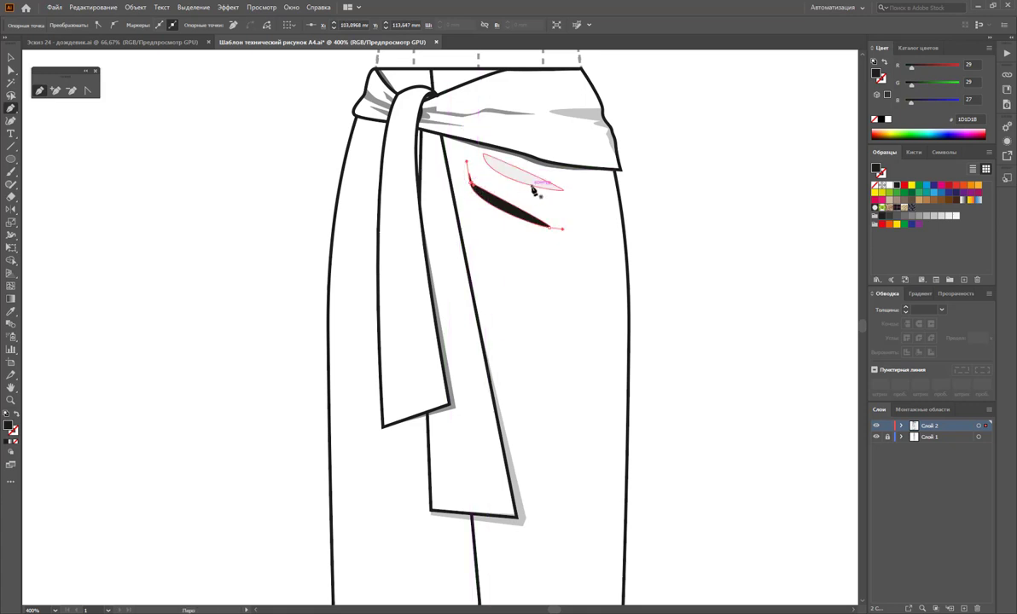
click(11, 58)
click(223, 141)
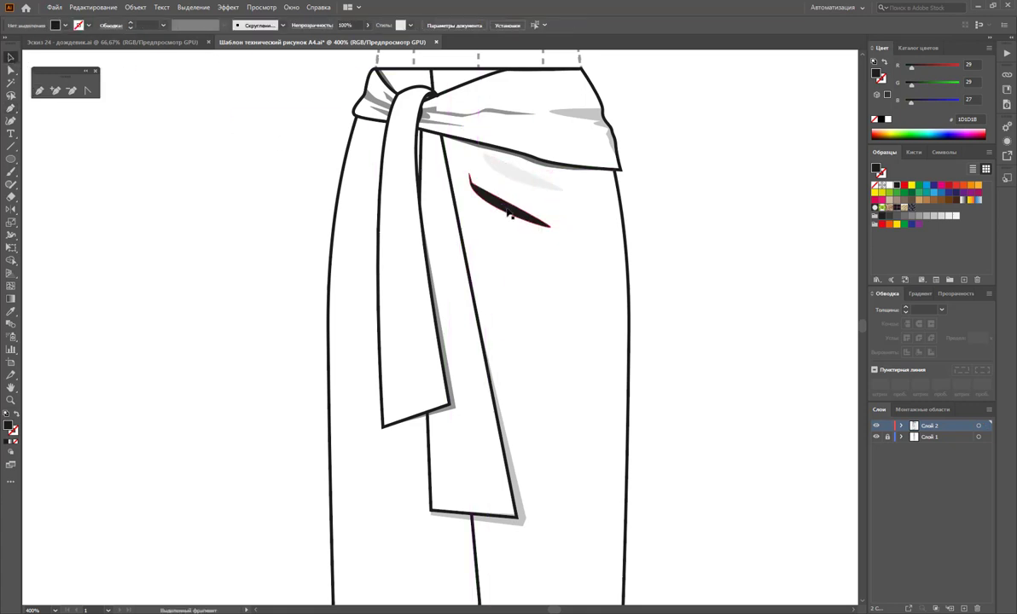
click(505, 203)
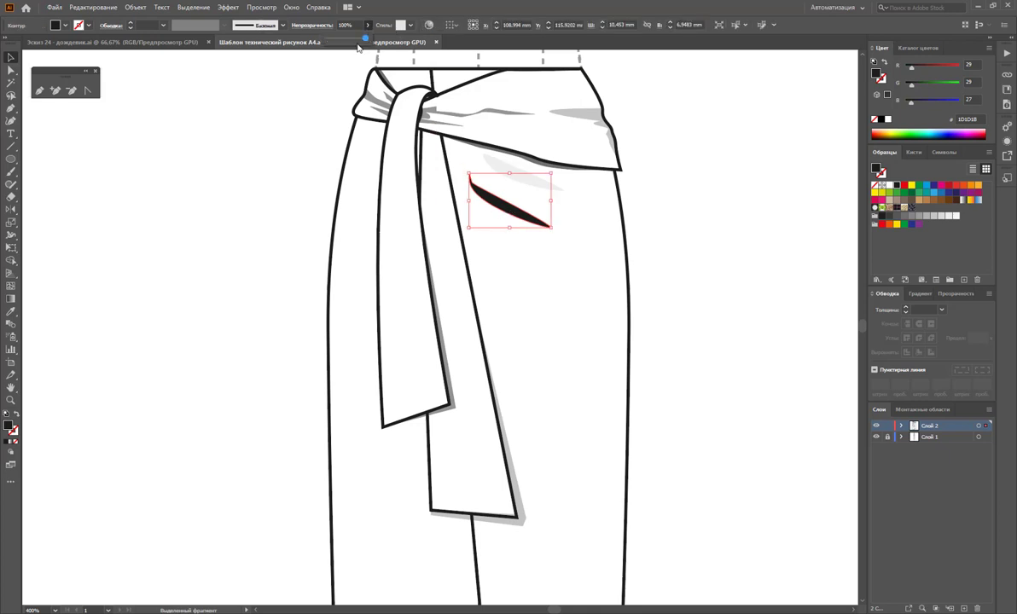
click(338, 39)
click(664, 227)
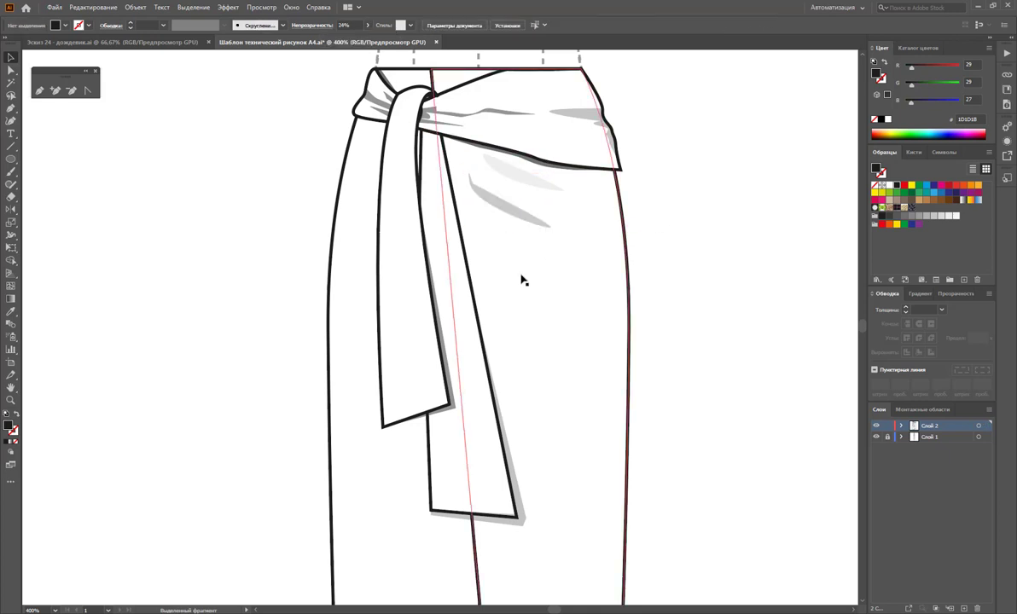
- Flatten and slightly rotate the lower sliver, then zoom out from 400% to 200%
click(522, 218)
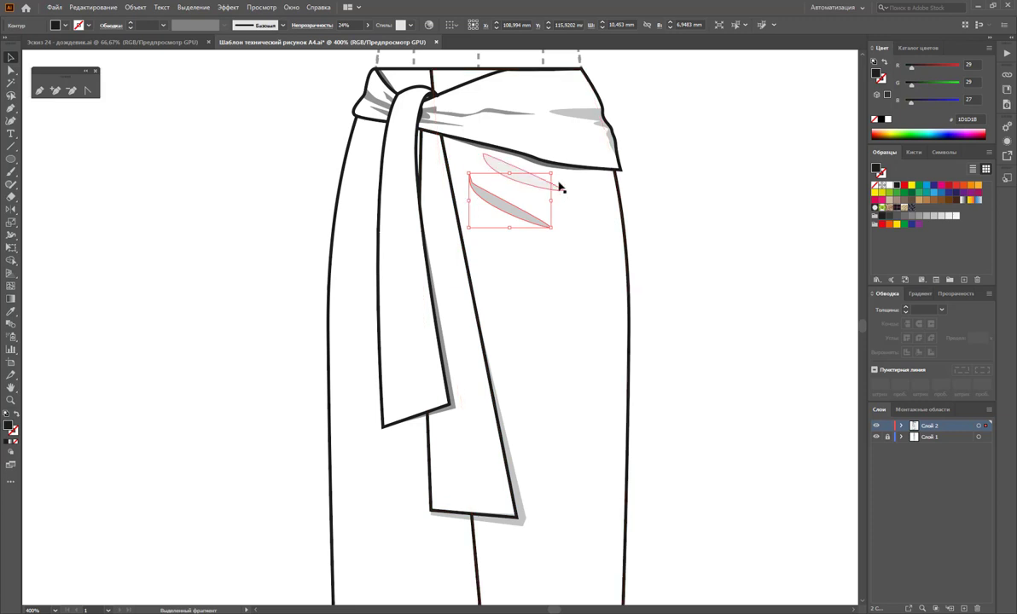
drag(509, 175, 510, 193)
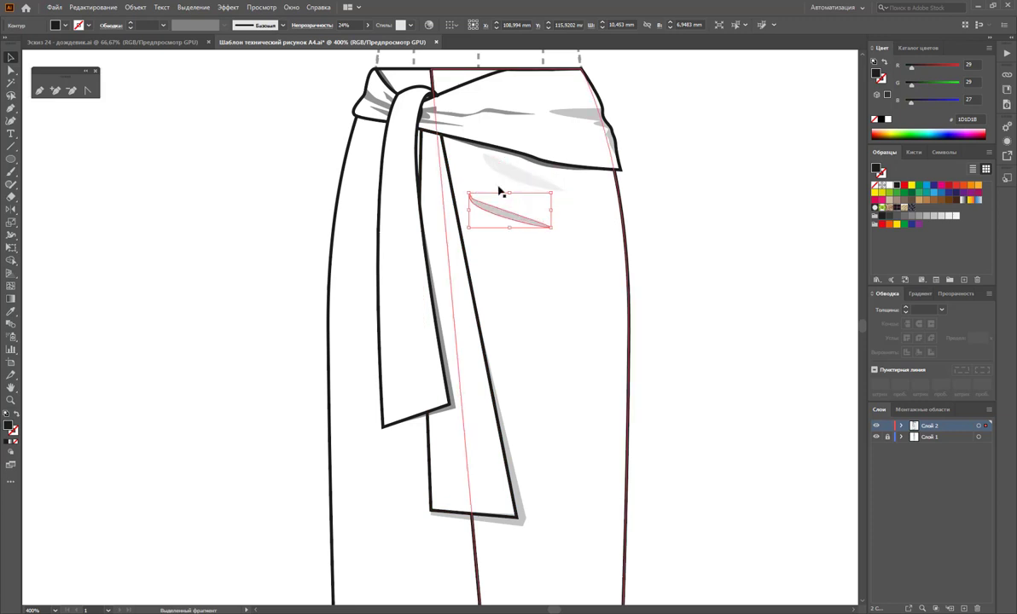
drag(557, 229, 556, 236)
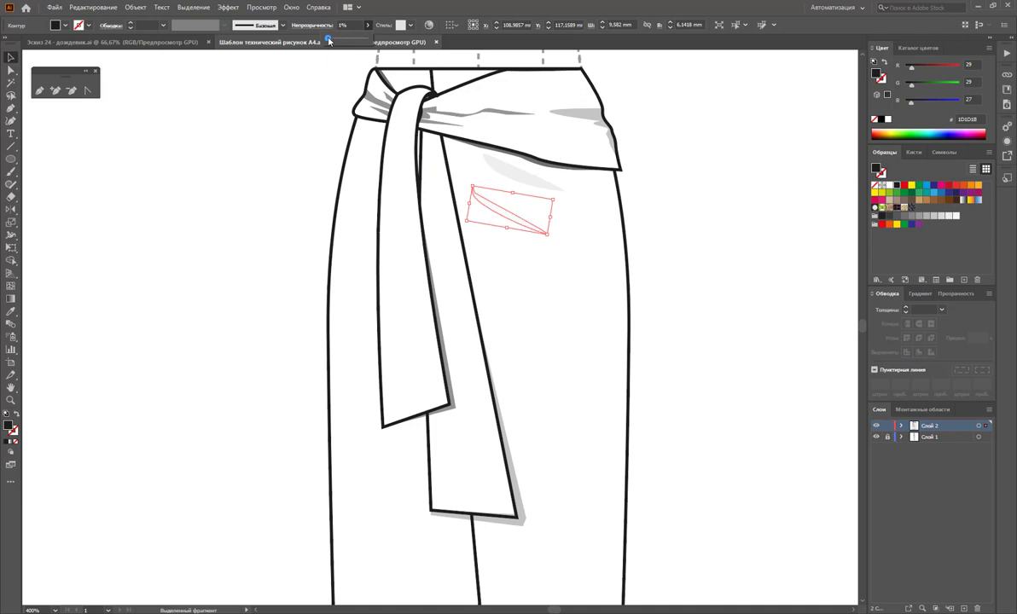
click(668, 224)
key(z)
alt+click(553, 359)
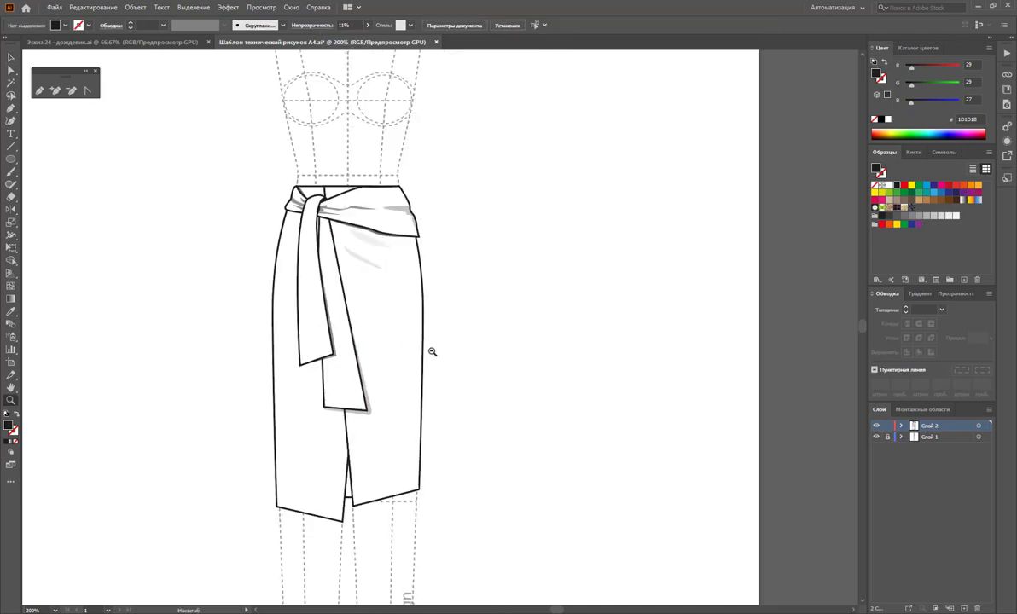
- Marquee-select all the skirt's paths and zoom out to show the whole page at 100%
alt+click(432, 352)
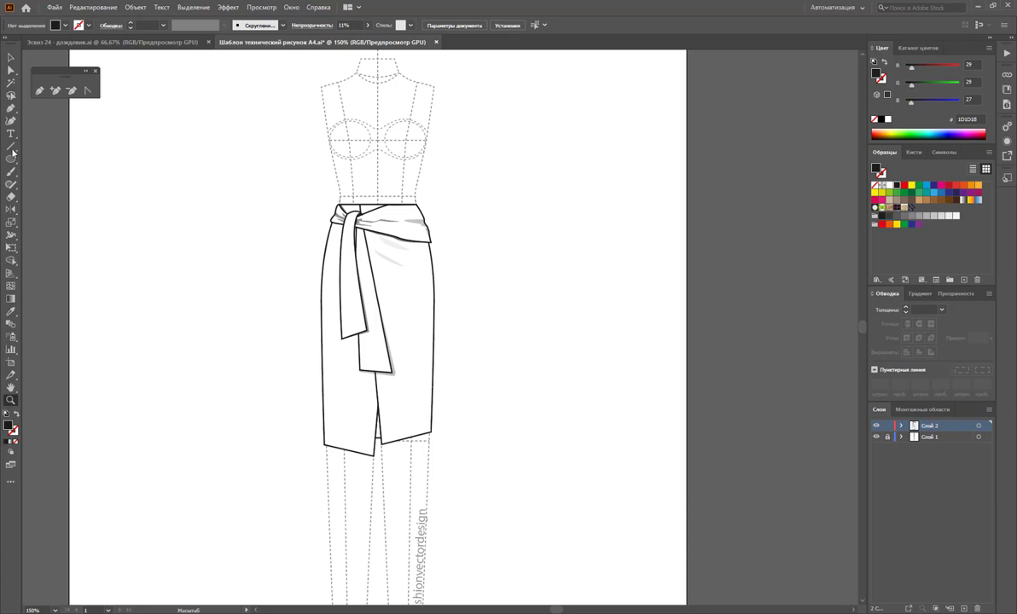
click(11, 55)
drag(404, 380, 479, 497)
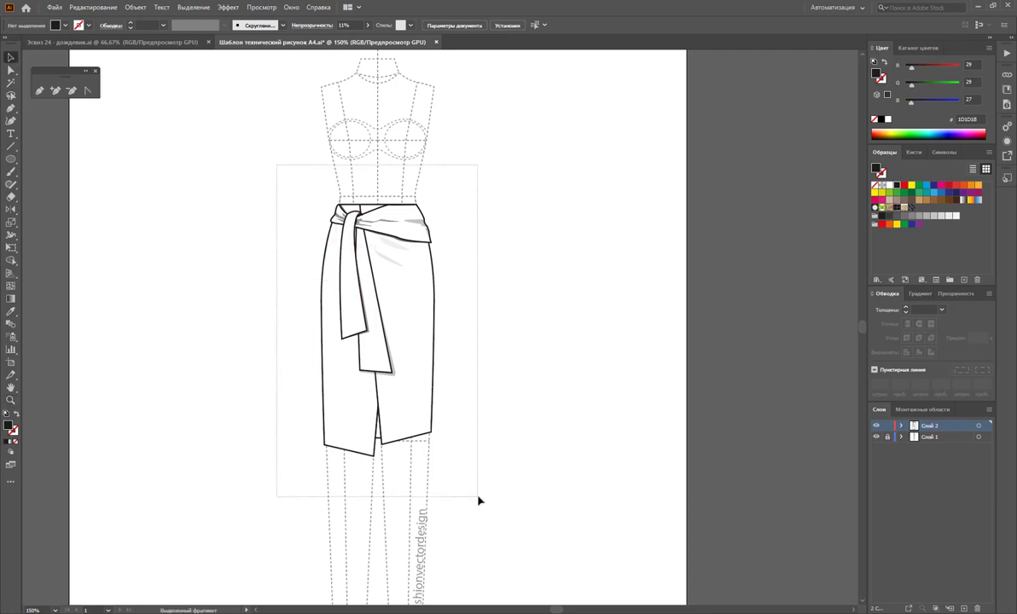
key(z)
alt+click(535, 370)
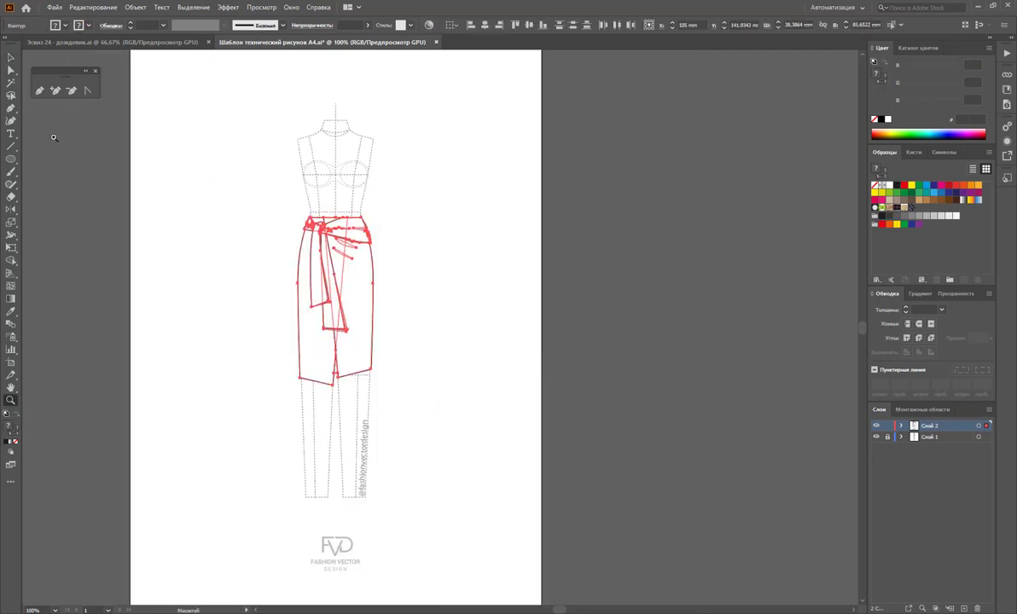
- Place a copy of the skirt to the right of the page
click(11, 57)
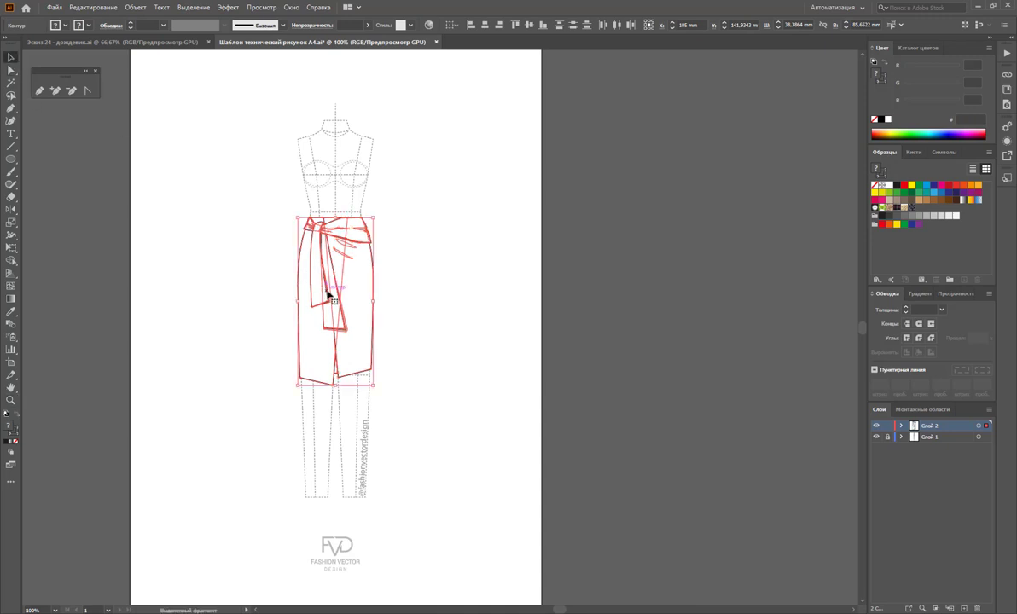
drag(322, 292, 624, 193)
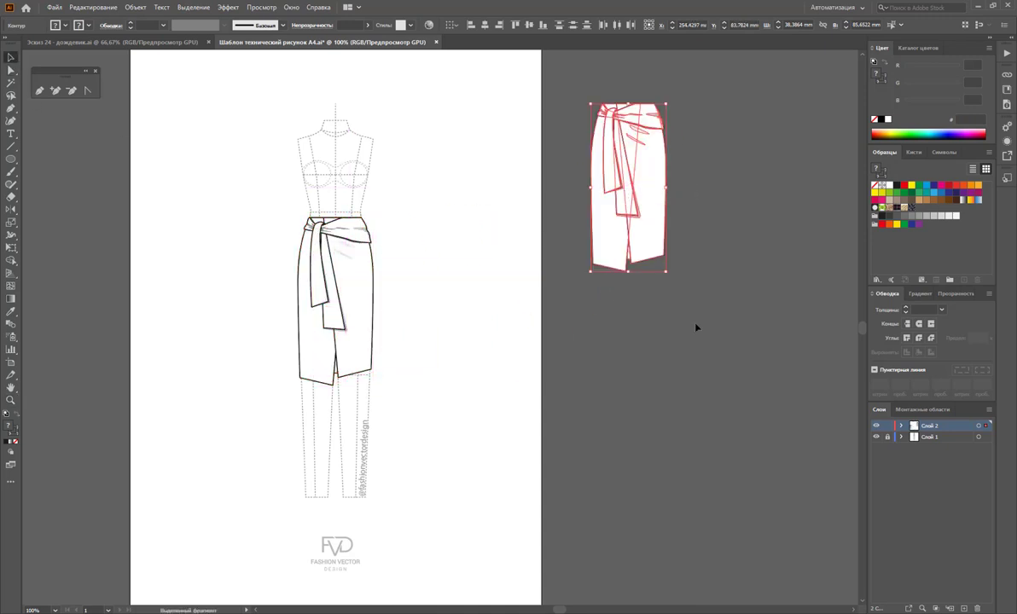
scroll(854, 611, right, 2)
scroll(854, 611, right, 2)
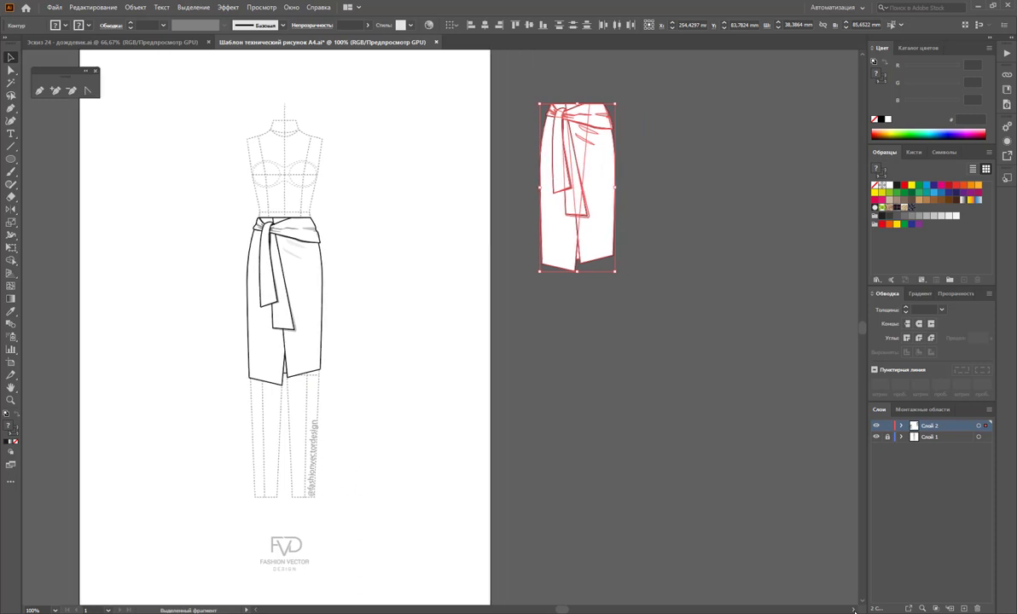
scroll(854, 611, right, 2)
scroll(854, 611, right, 2)
scroll(668, 479, right, 1)
- Fill the skirt copy with light grey B1B1B1
click(668, 478)
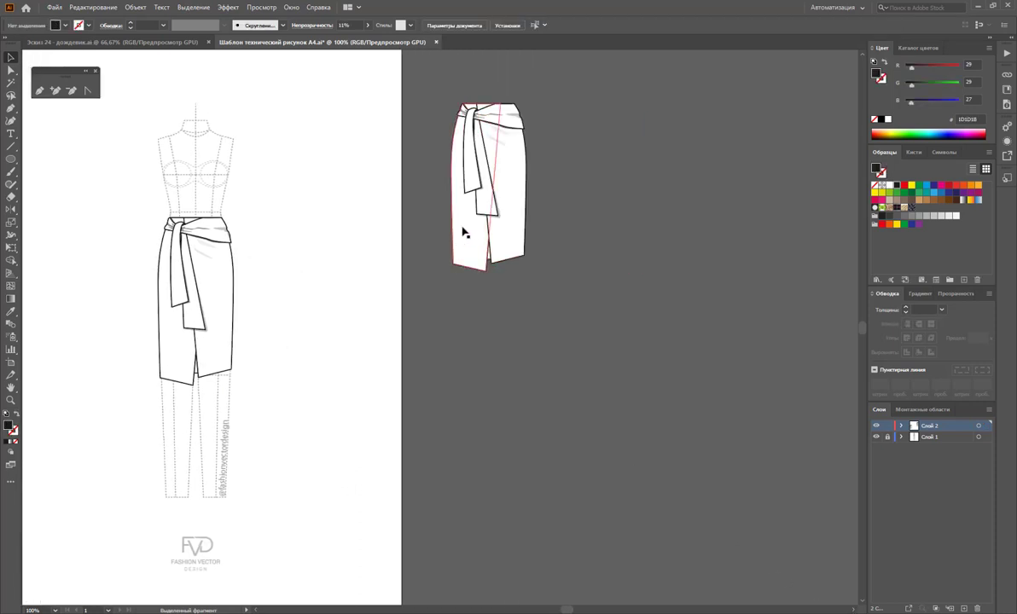
click(465, 231)
shift+click(517, 193)
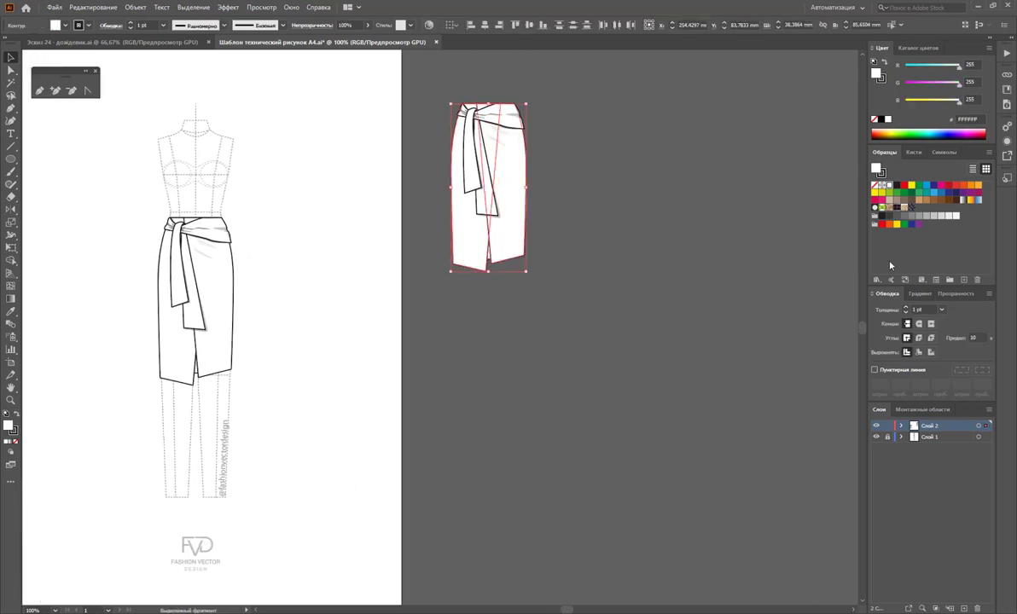
click(927, 216)
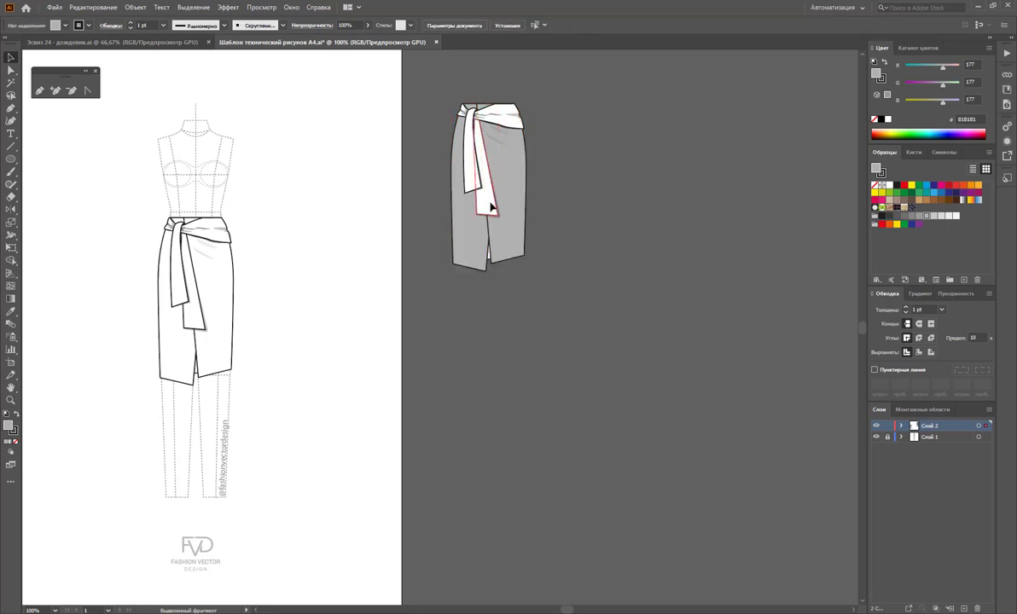
- Fill the copy's tie and bow pieces with the same light grey
click(492, 160)
shift+click(510, 112)
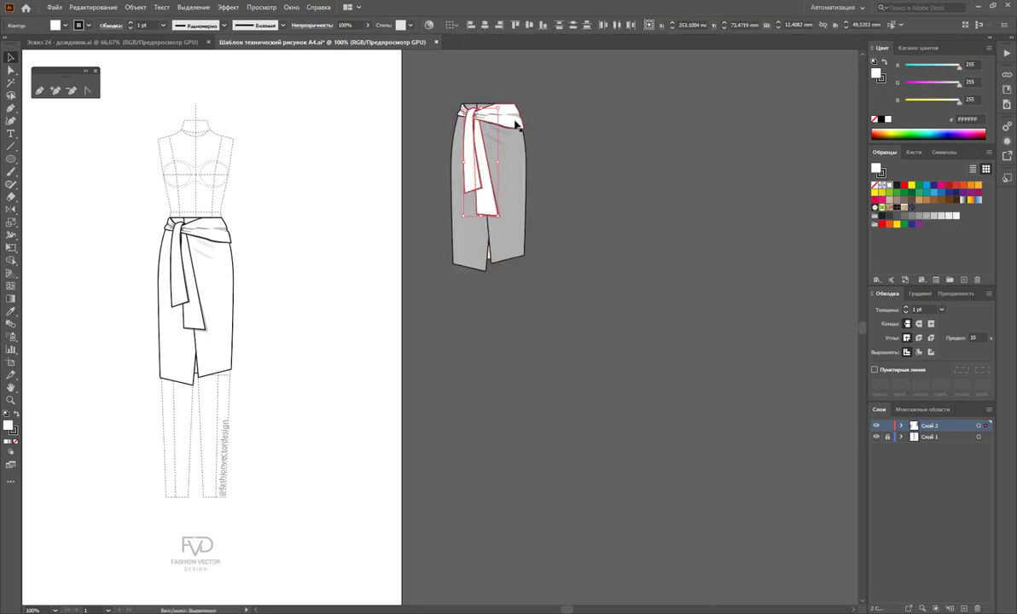
click(926, 216)
click(650, 244)
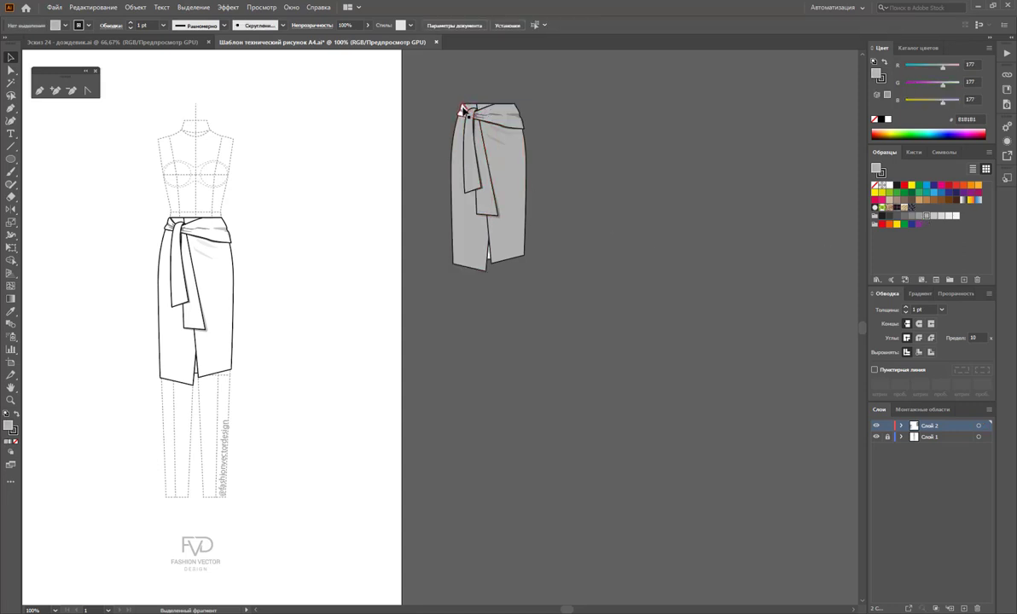
- Eyedropper the grey fill onto the remaining white skirt panels
click(461, 109)
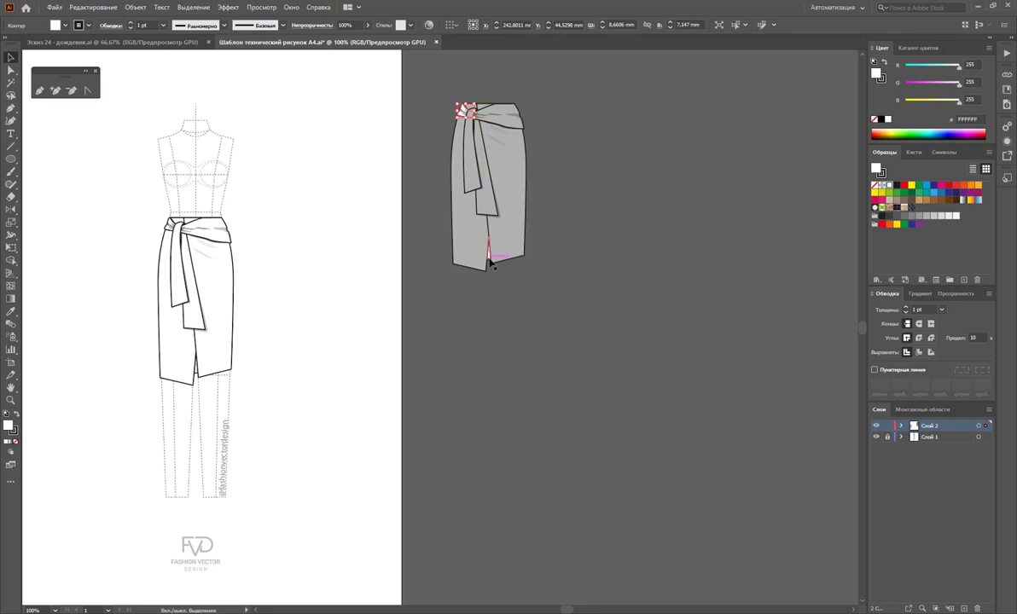
click(490, 258)
click(11, 312)
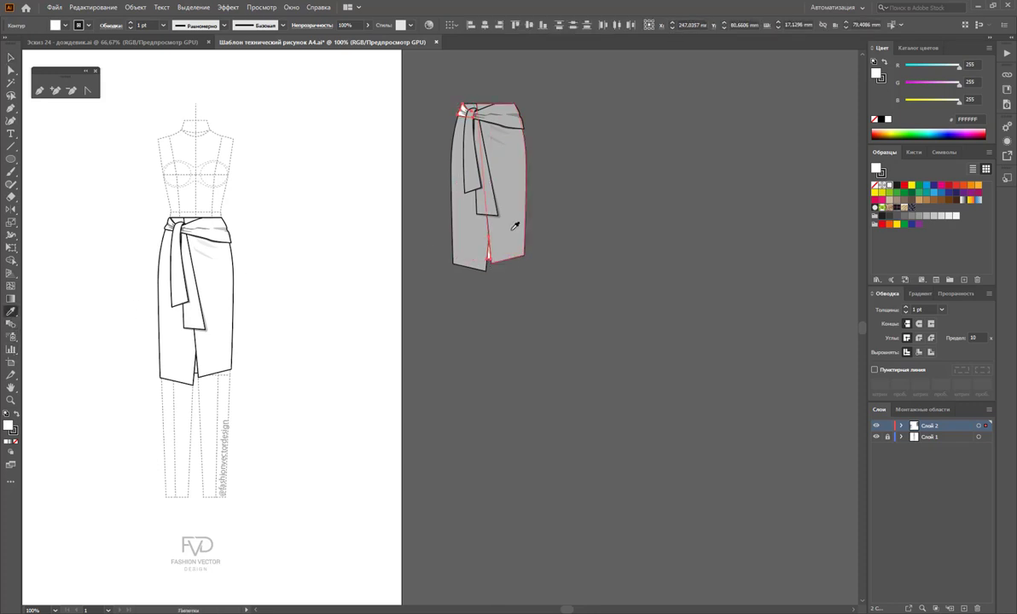
click(471, 227)
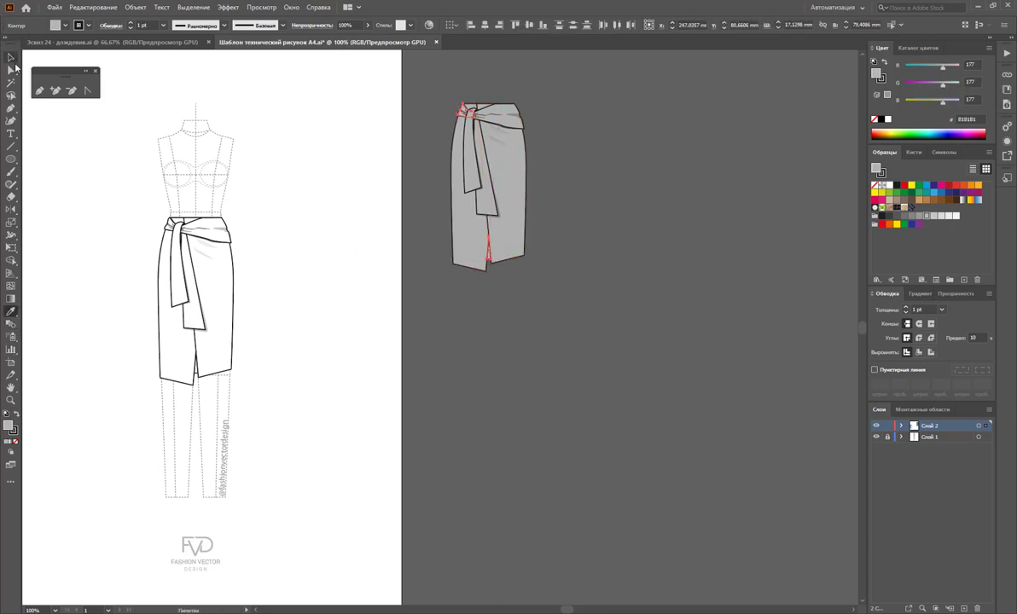
click(11, 57)
click(600, 93)
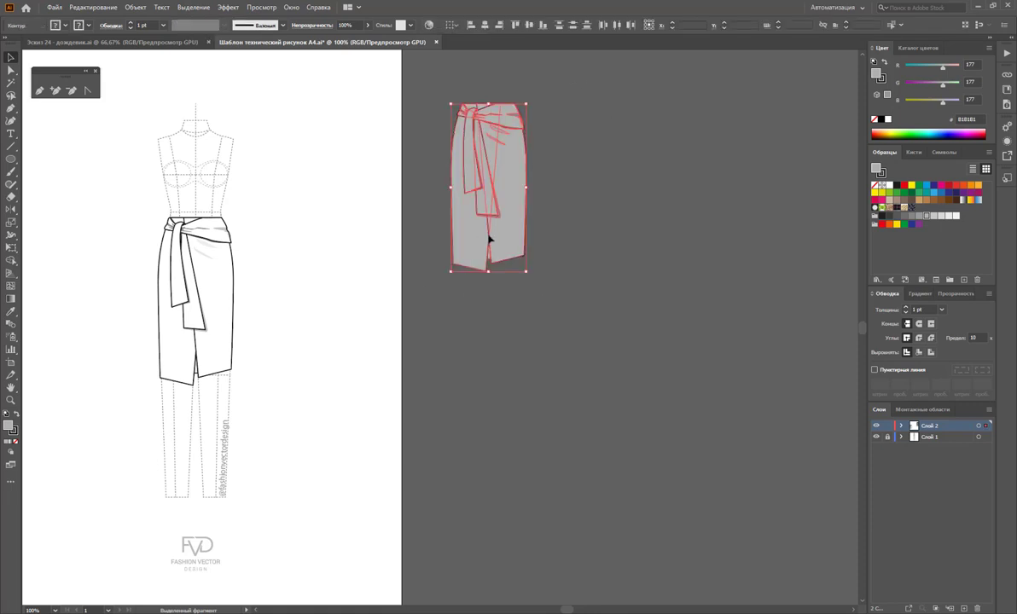
- Duplicate the grey skirt to its right and group the copy's pieces
drag(488, 233, 577, 201)
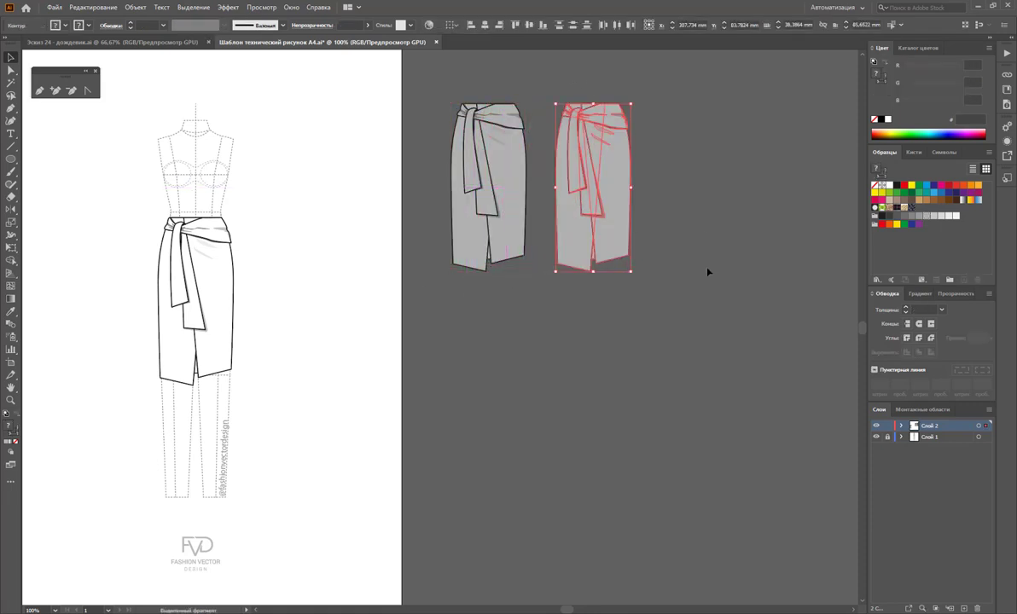
right_click(621, 215)
click(649, 273)
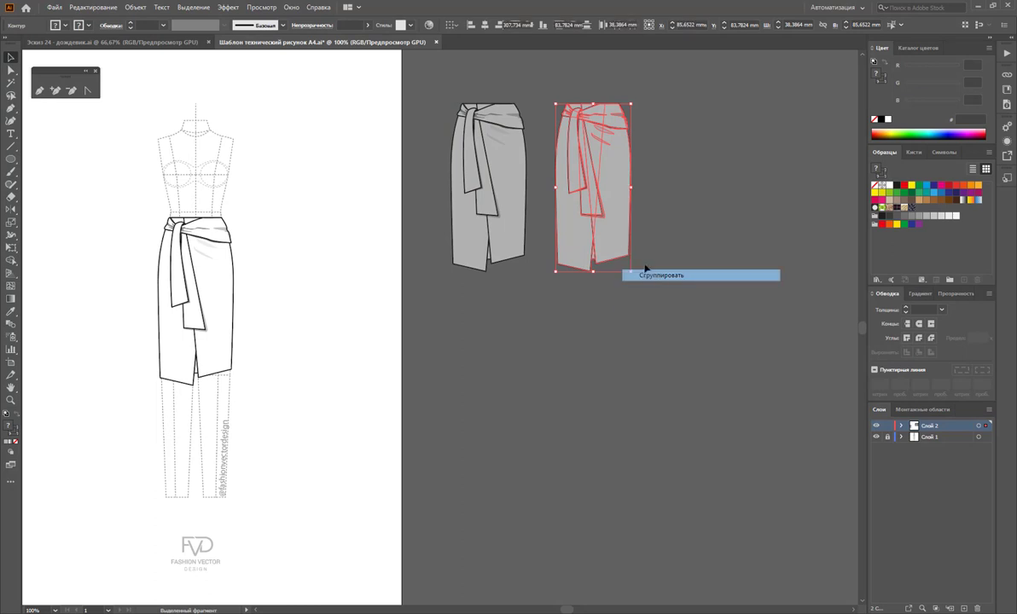
- Magic Wand the copy's grey pieces inside the group and apply a pattern fill
double_click(588, 181)
key(y)
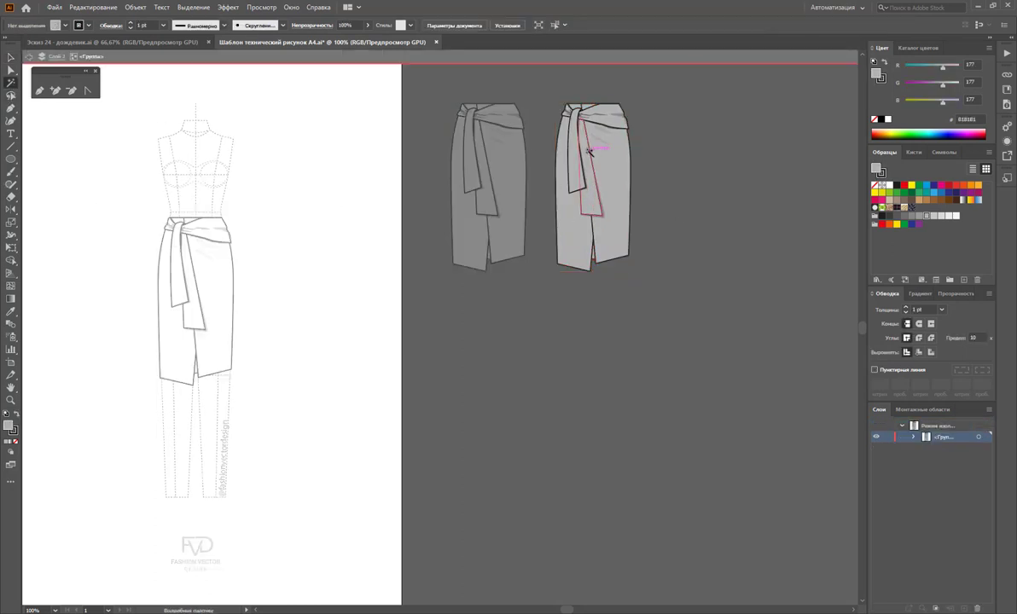
click(579, 163)
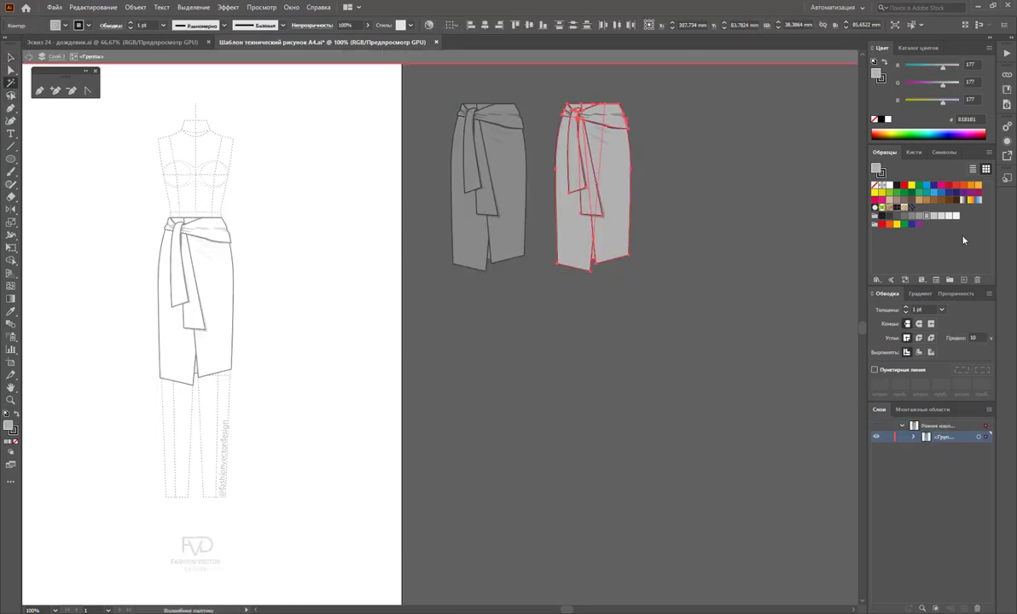
click(892, 208)
- Apply the beige herringbone pattern and scale only the pattern to 25%
click(904, 207)
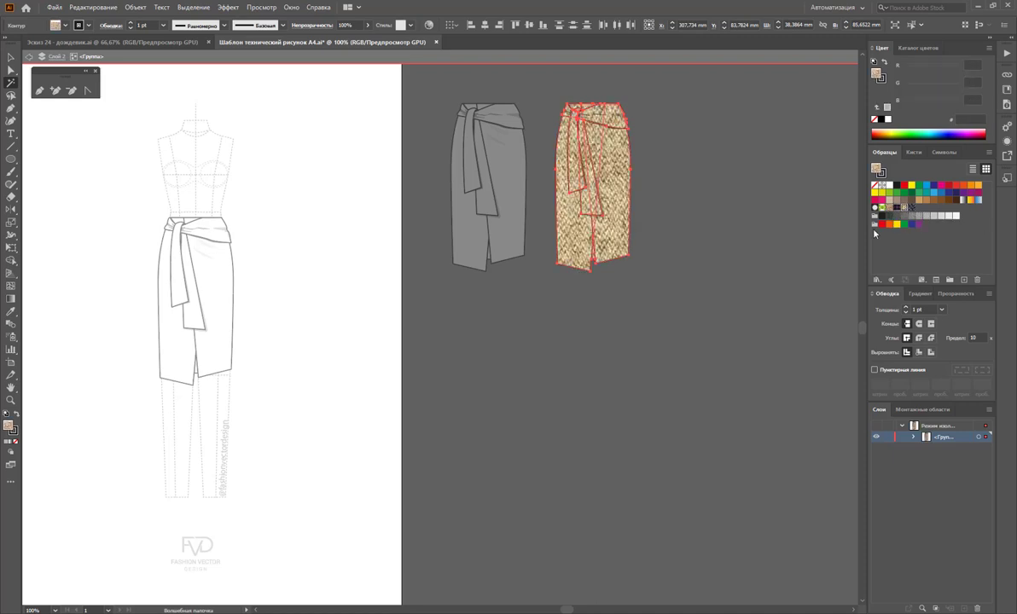
double_click(11, 222)
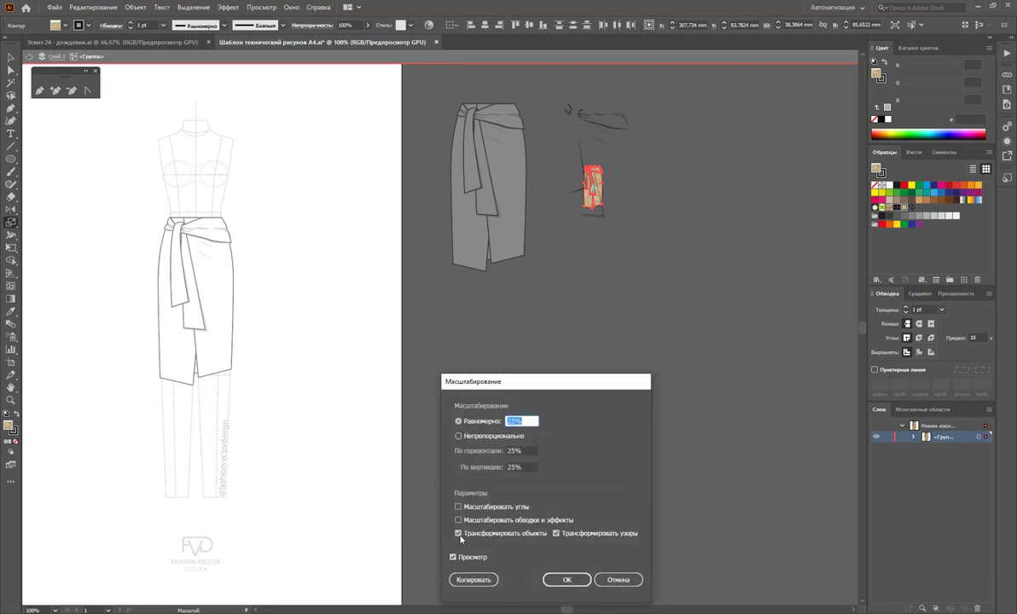
click(458, 534)
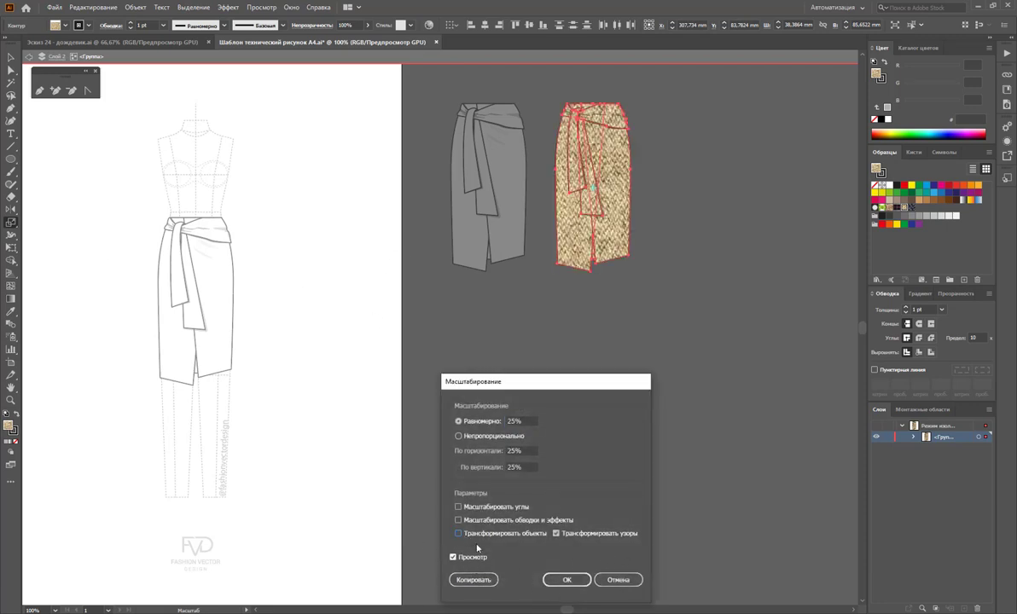
click(566, 579)
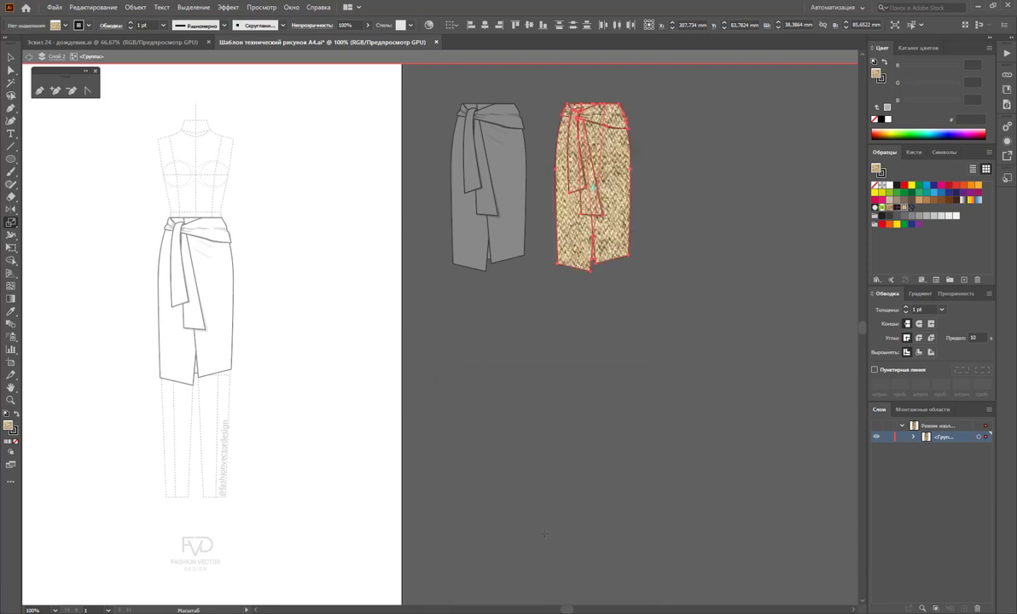
double_click(11, 221)
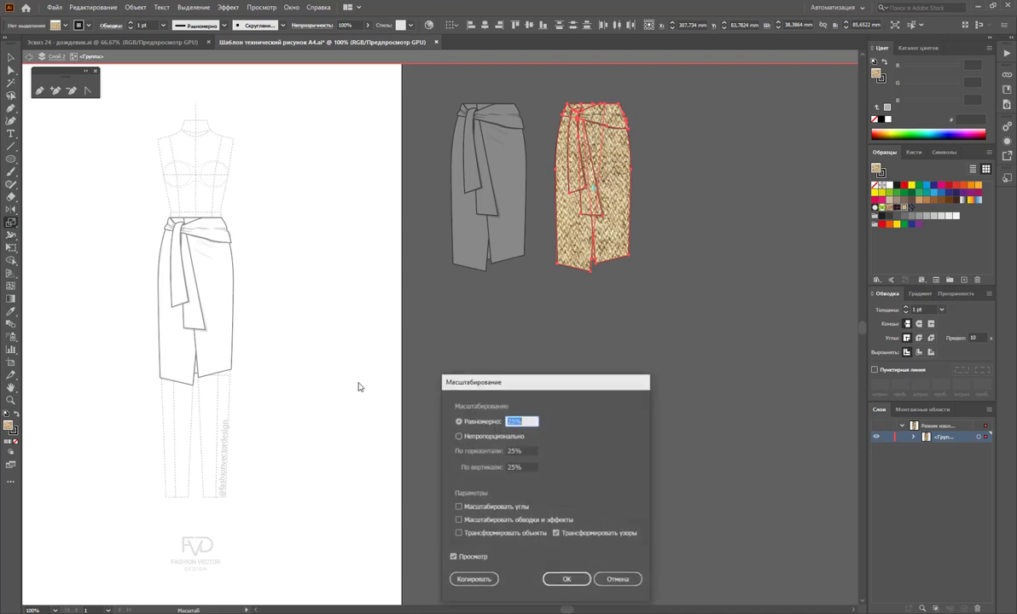
click(559, 578)
key(v)
click(552, 368)
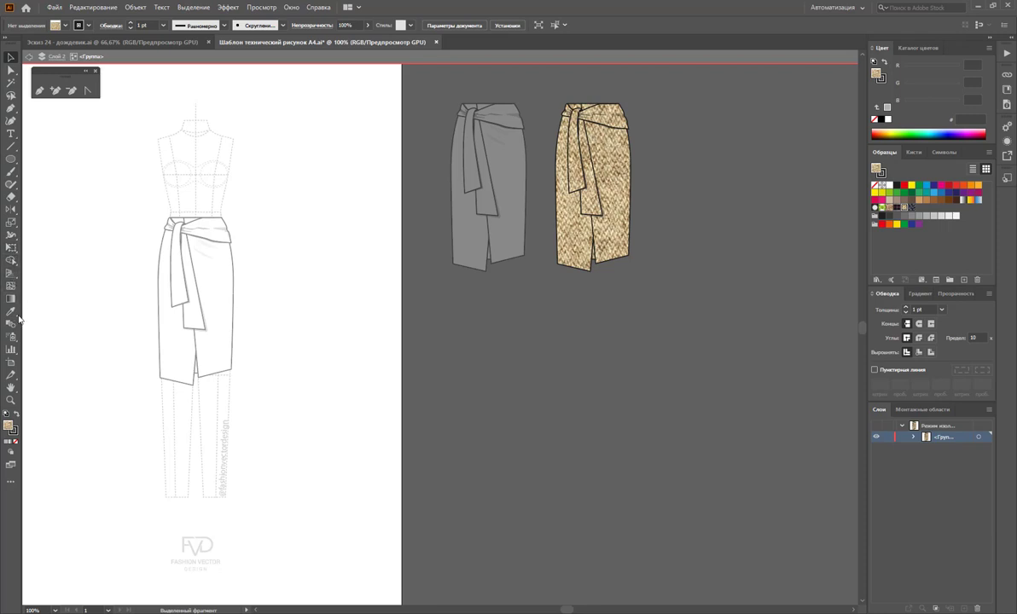
- Reselect all textured skirt pieces and apply the 25% pattern-only scaling again
click(11, 83)
click(594, 183)
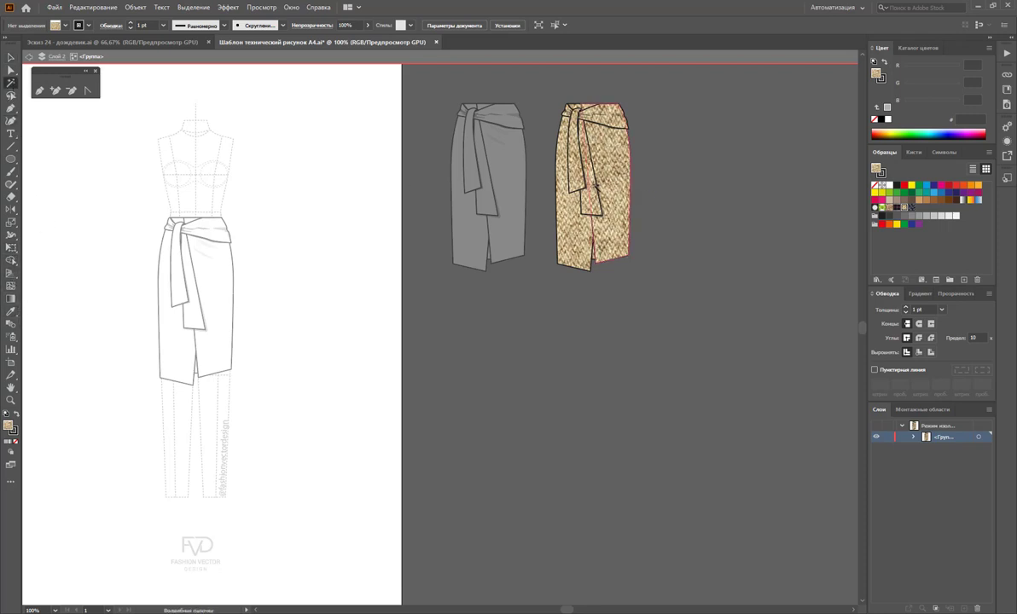
click(563, 156)
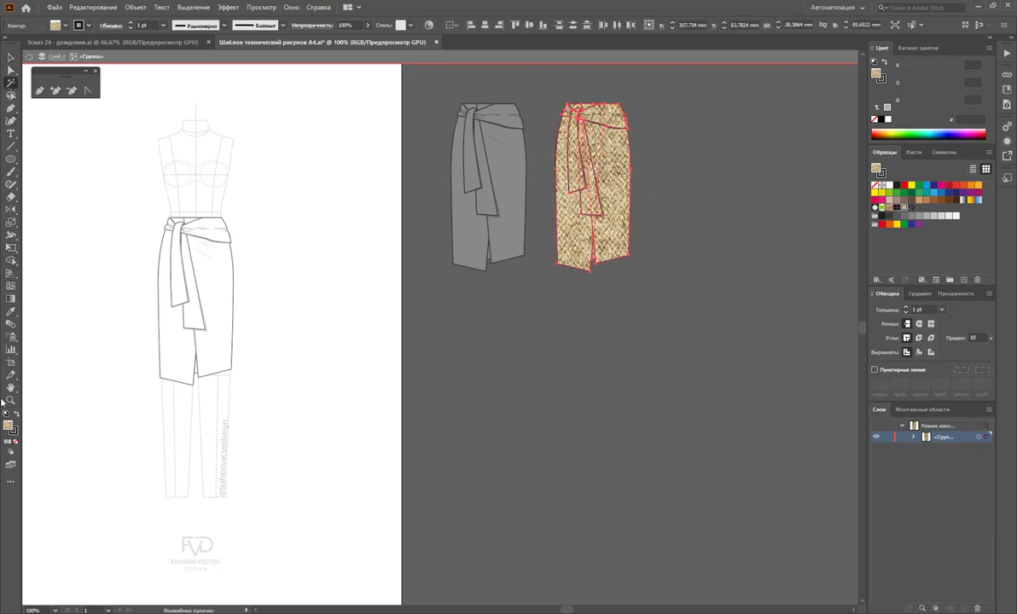
double_click(11, 220)
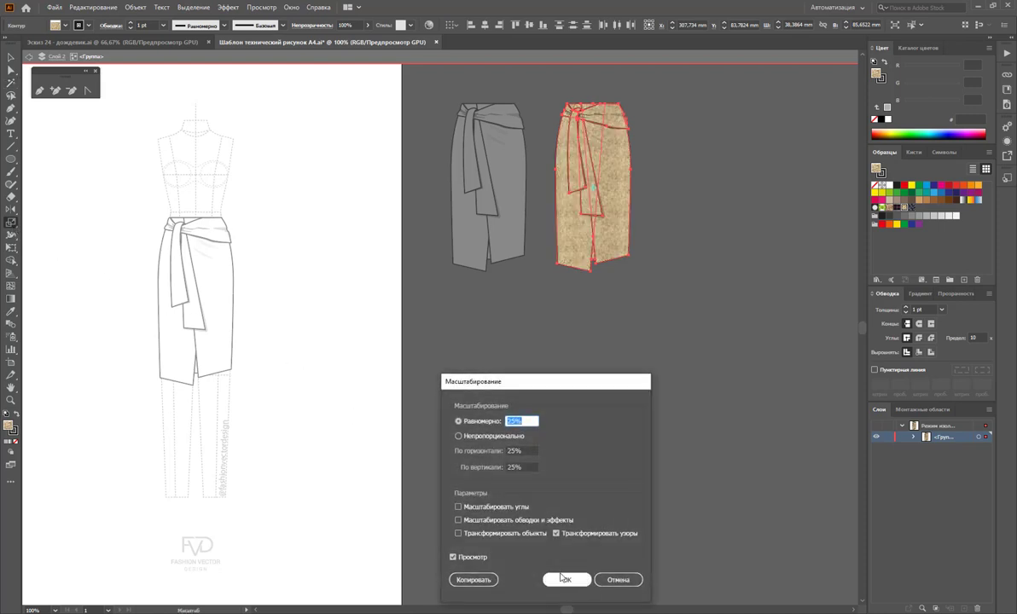
click(563, 579)
key(v)
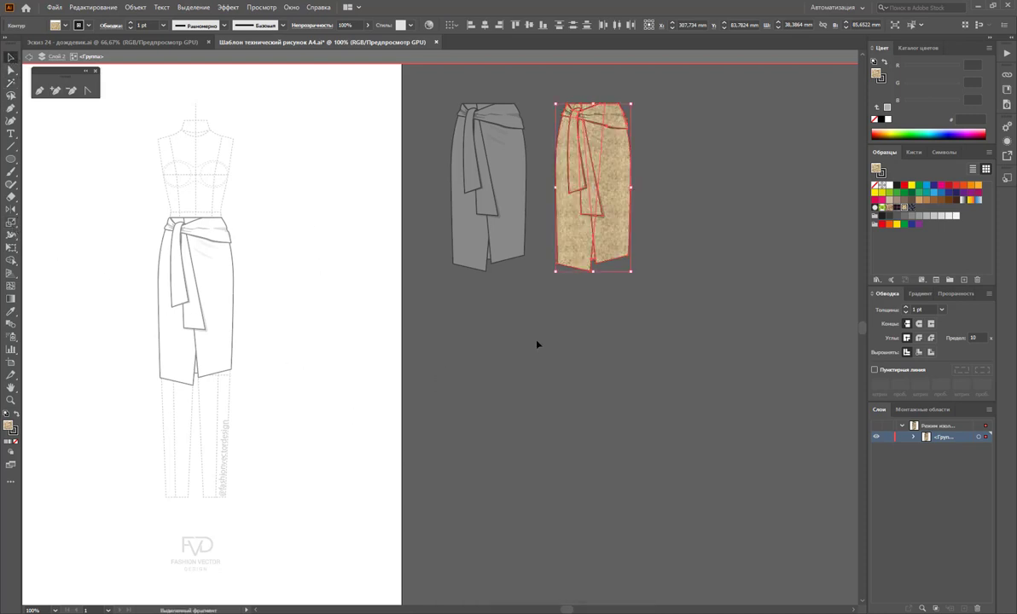
click(537, 344)
- Duplicate the textured skirt further right and select the new copy
drag(579, 141, 693, 166)
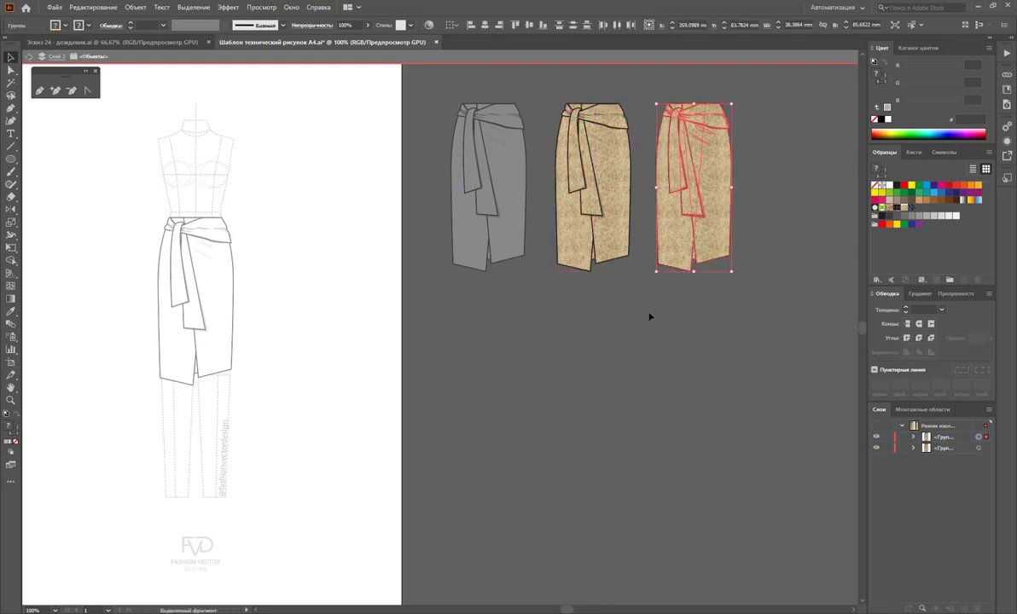
double_click(718, 342)
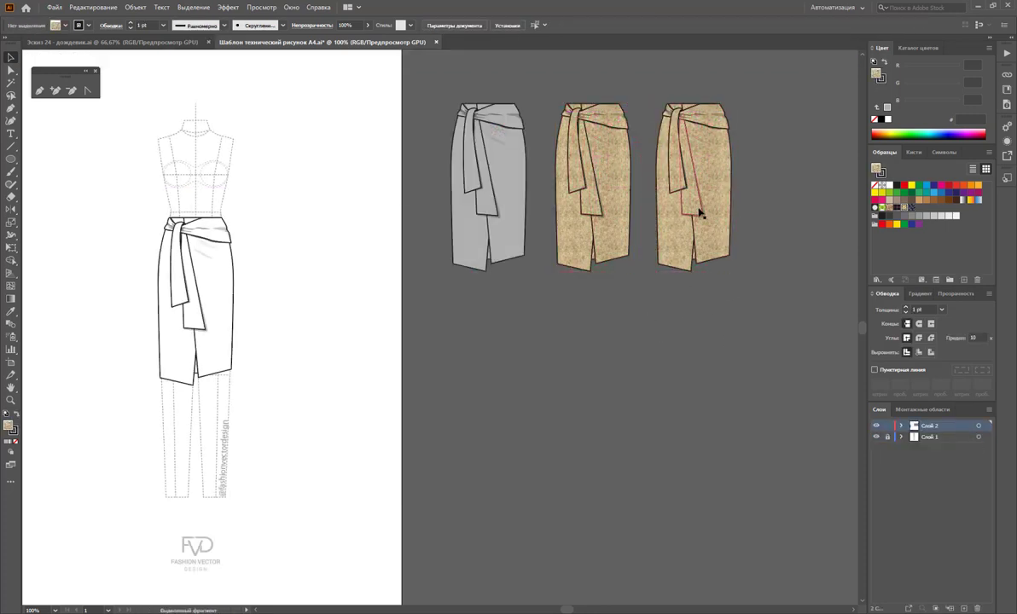
click(698, 256)
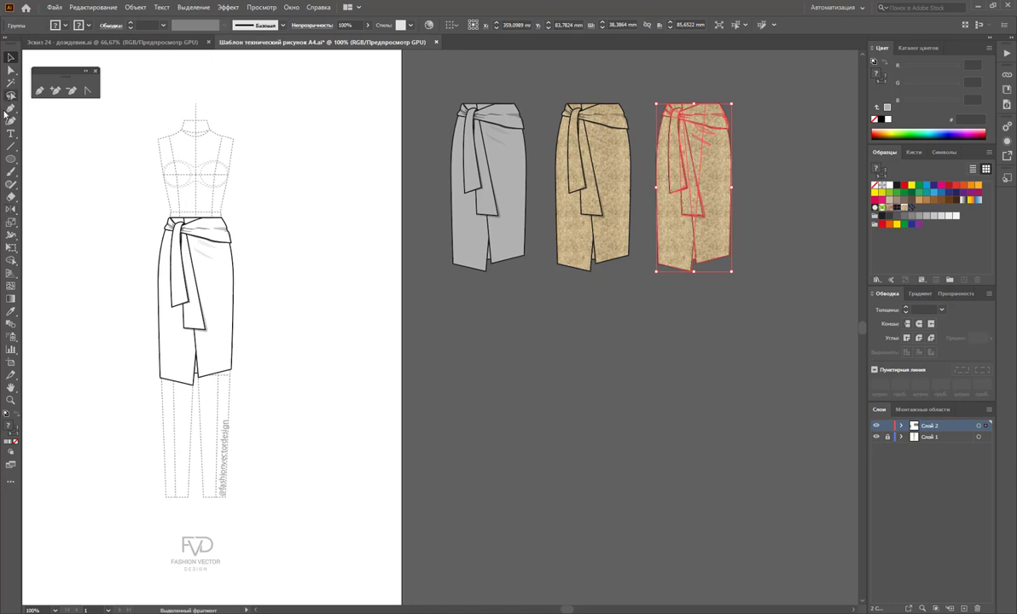
- Try a dark pattern fill on both beige skirts, then undo it
click(10, 83)
click(669, 152)
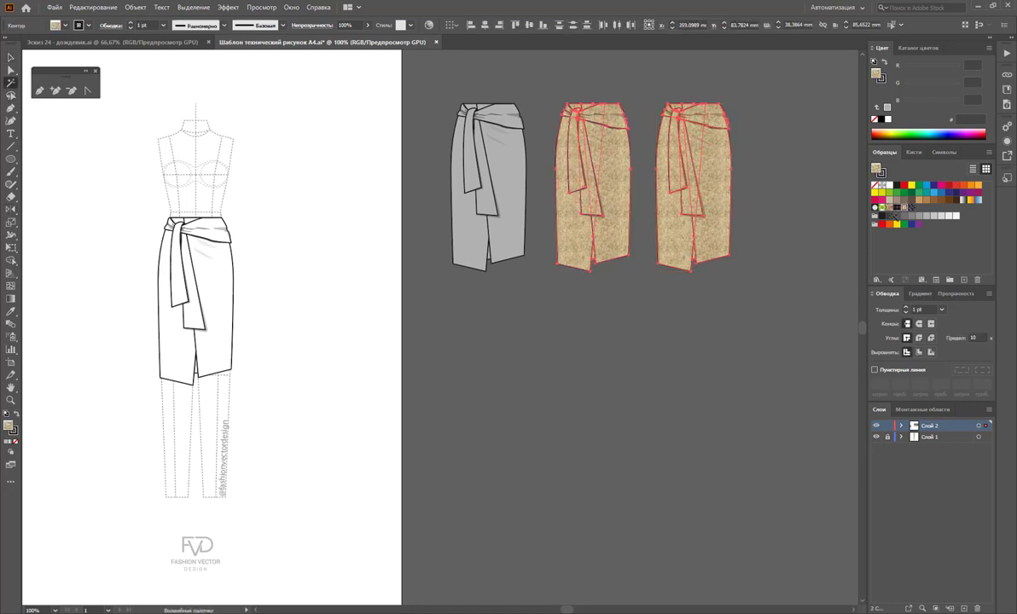
click(912, 207)
key(ctrl+z)
key(v)
click(736, 224)
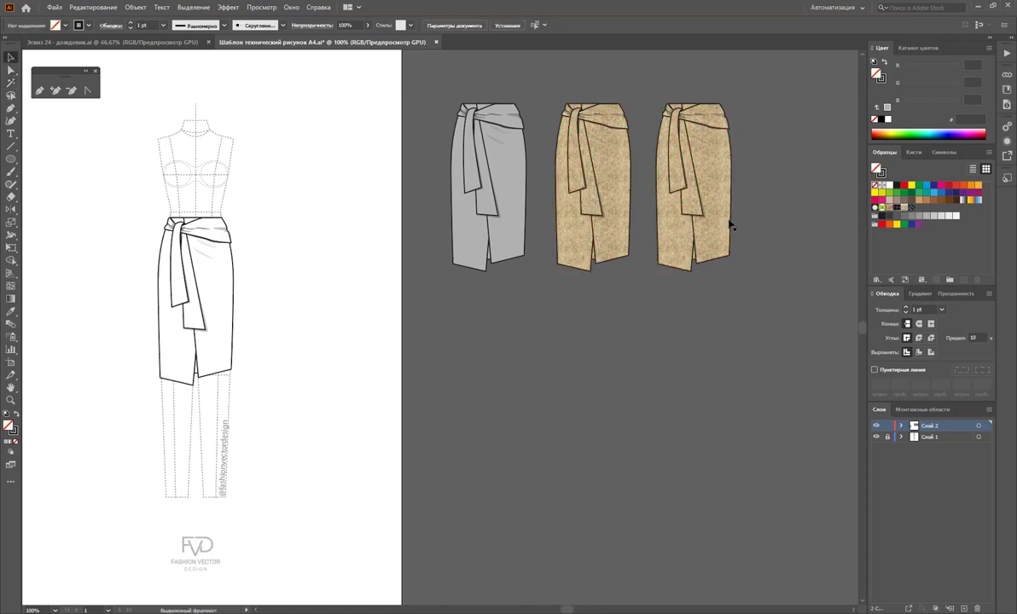
- Reselect the rightmost skirt copy on its own
click(706, 222)
click(10, 83)
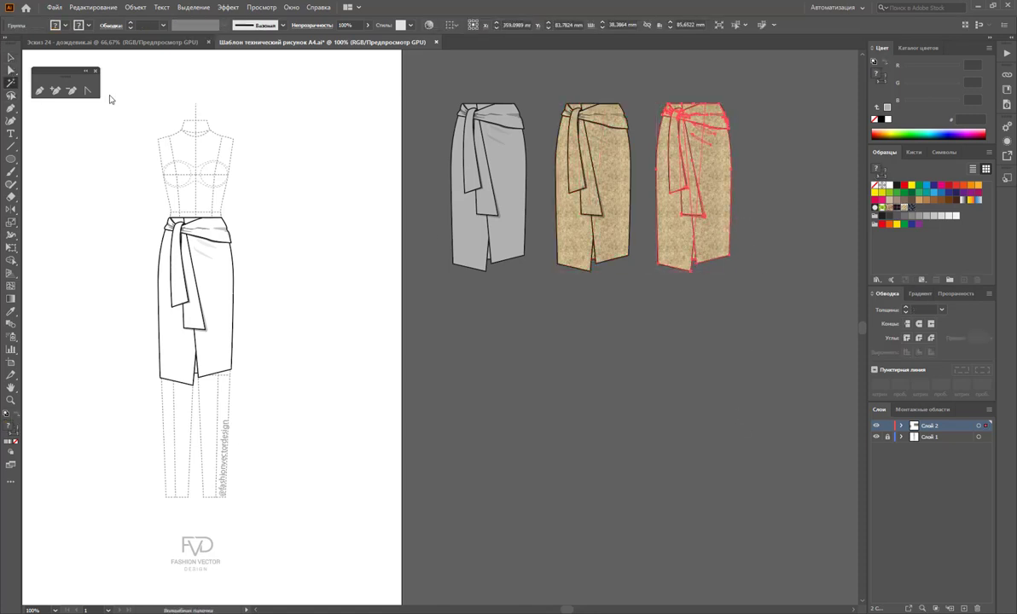
click(11, 57)
click(608, 389)
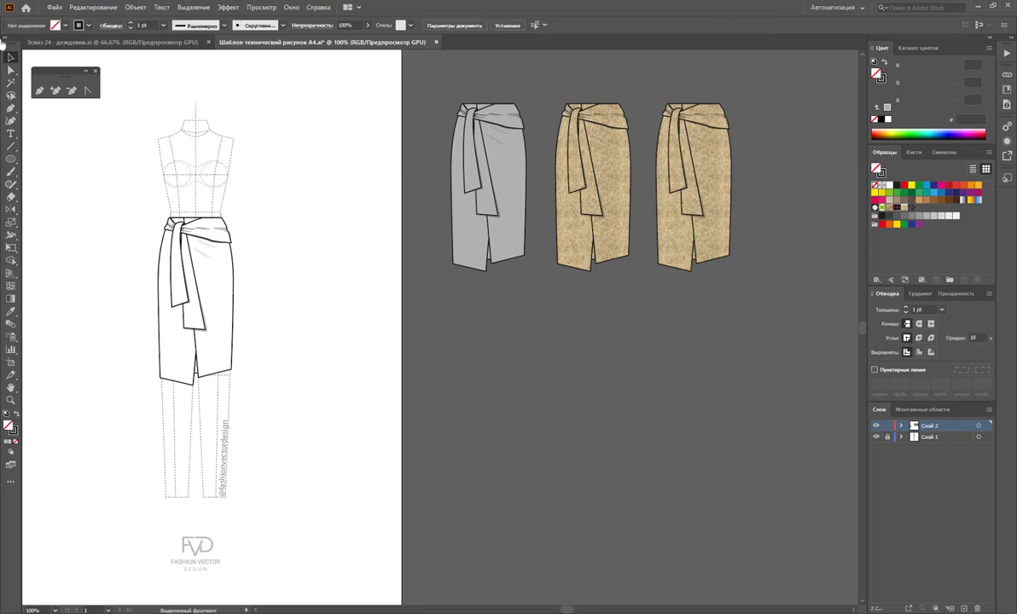
click(687, 171)
- Replace the right skirt's fabric with a dark blue pattern after trying plaid and paisley
double_click(683, 177)
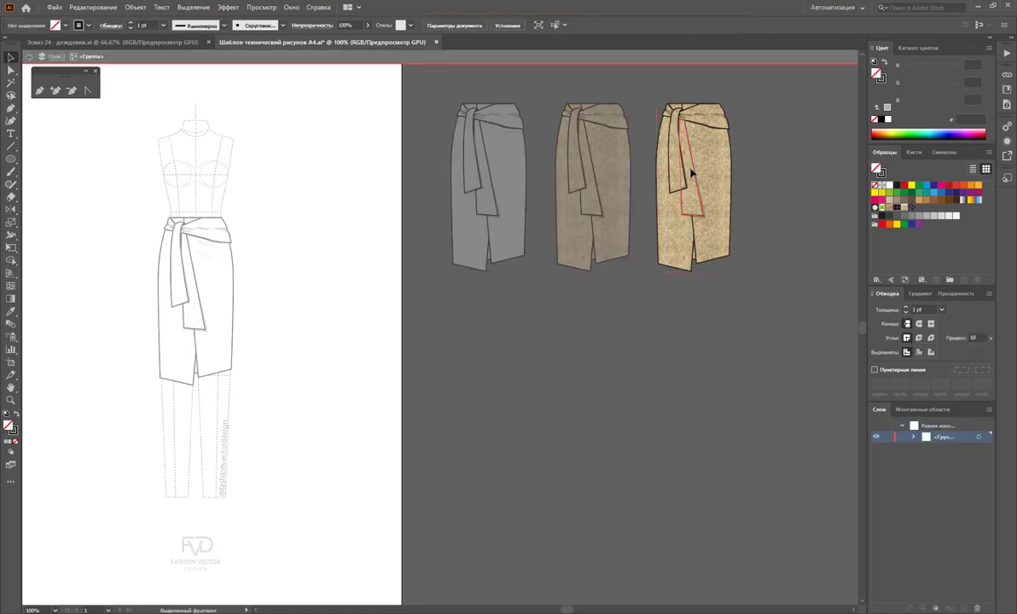
click(747, 198)
click(10, 83)
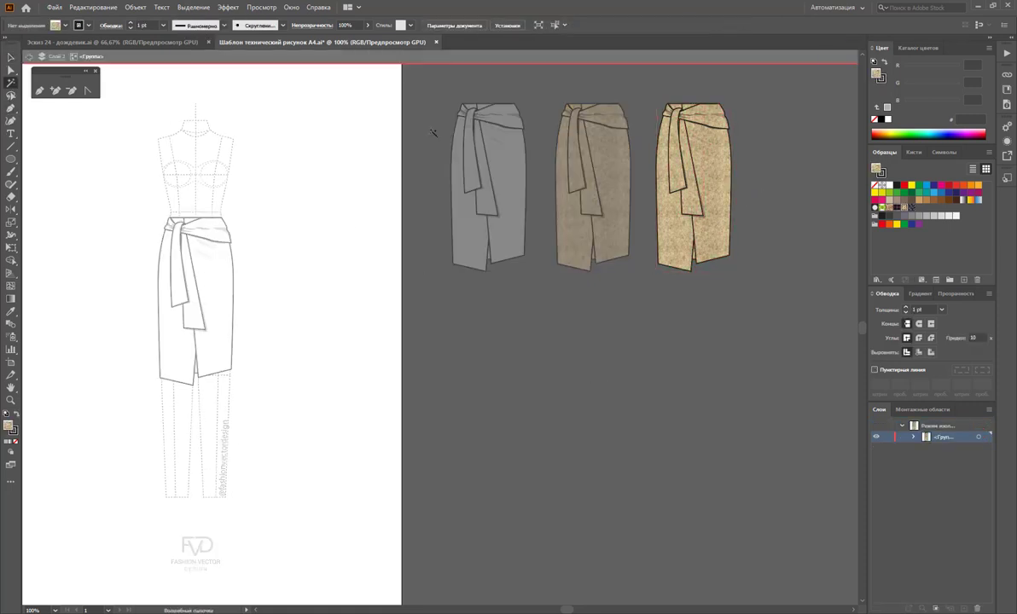
click(699, 179)
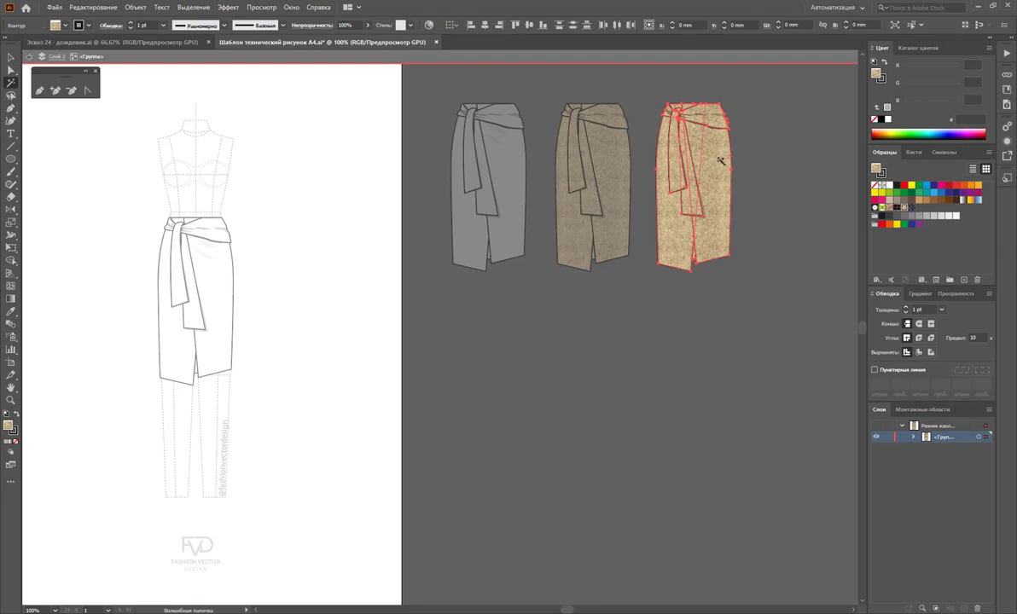
click(898, 210)
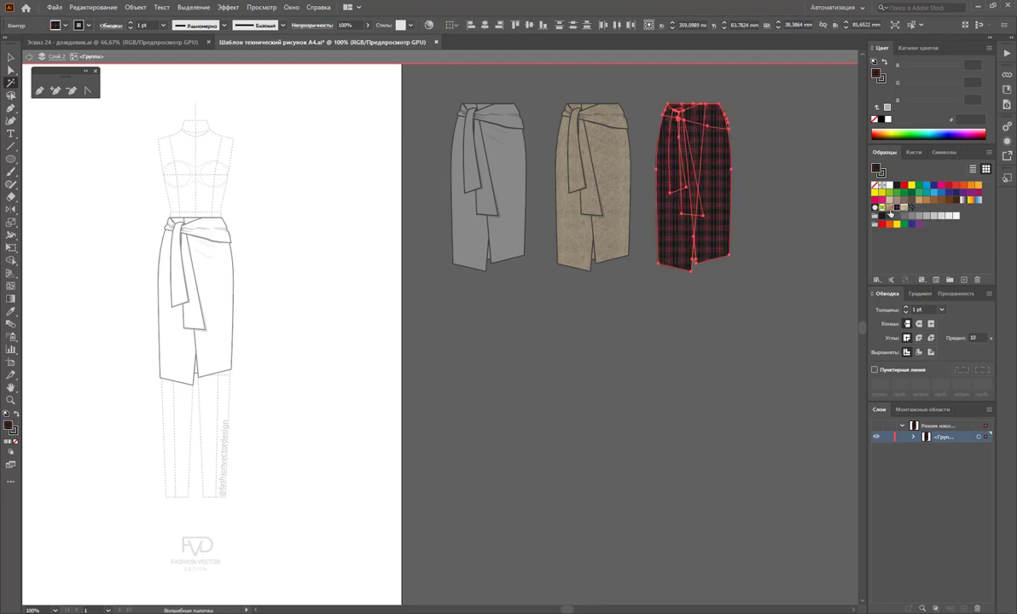
click(904, 209)
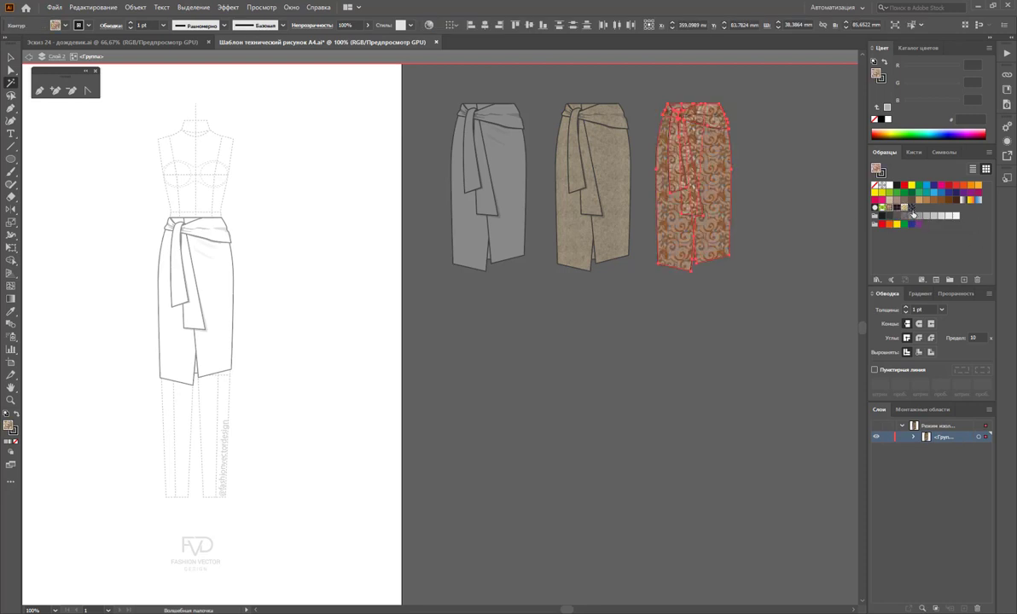
click(911, 209)
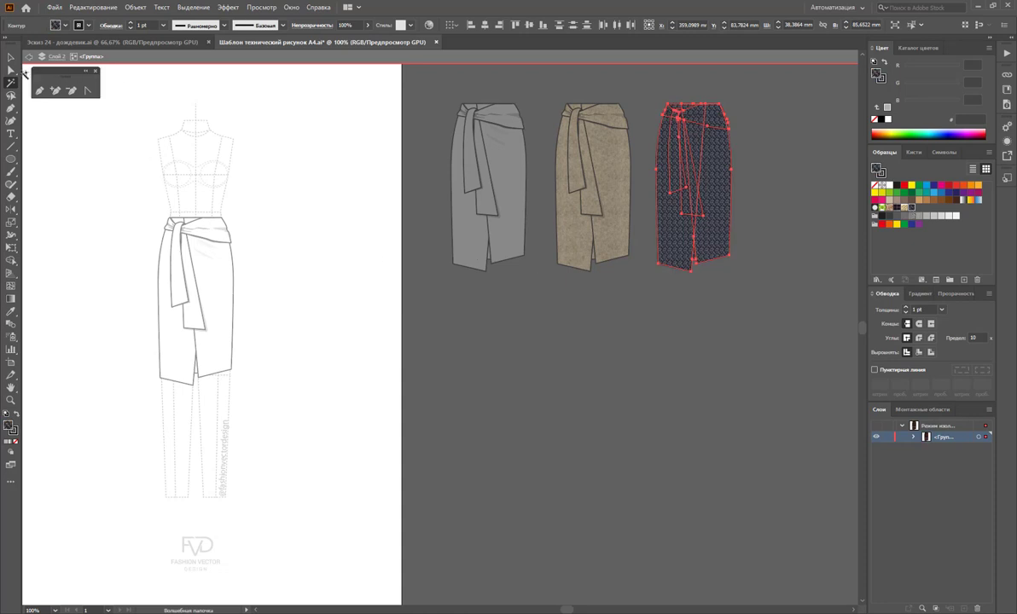
- Exit the group, then reselect the dark skirt and select a path inside it
click(10, 56)
click(742, 435)
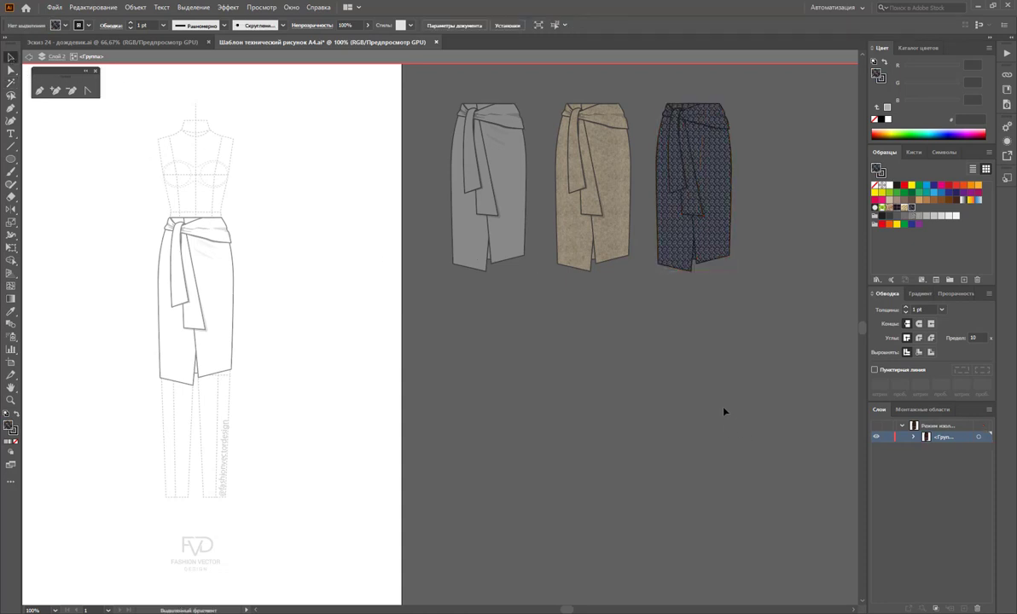
double_click(672, 403)
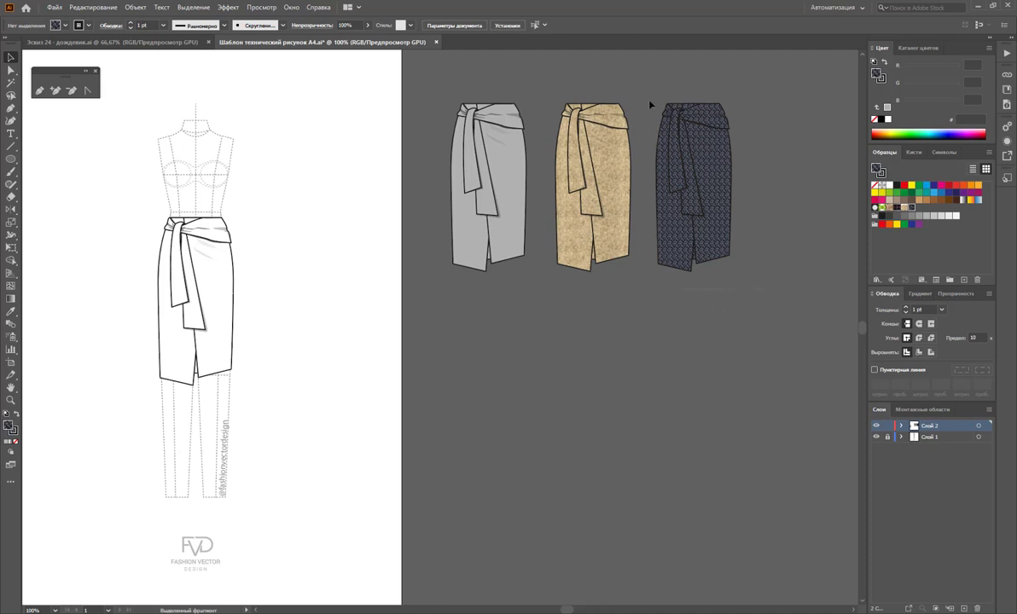
drag(654, 96, 783, 344)
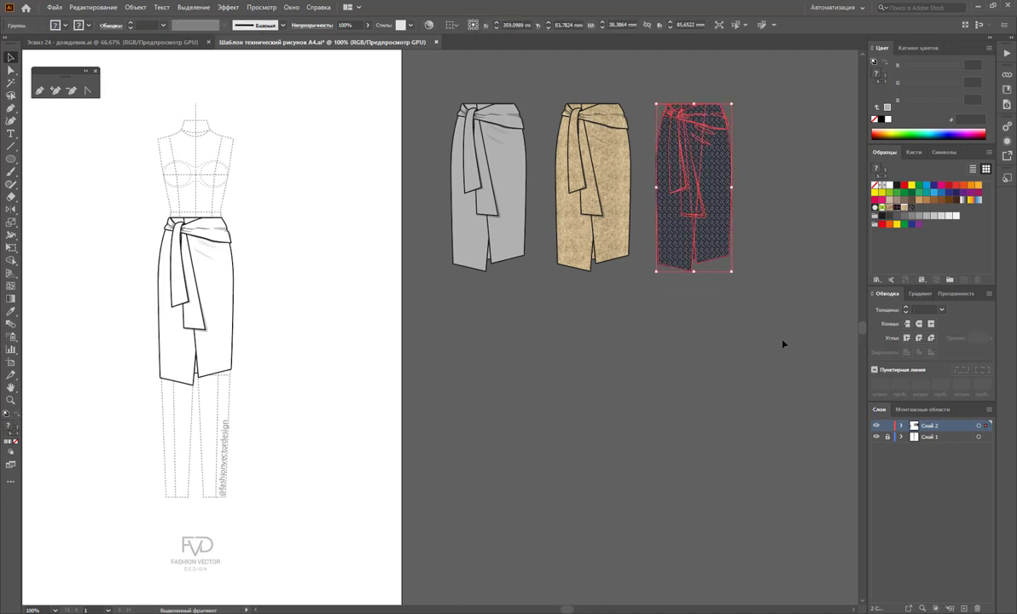
double_click(707, 241)
click(705, 229)
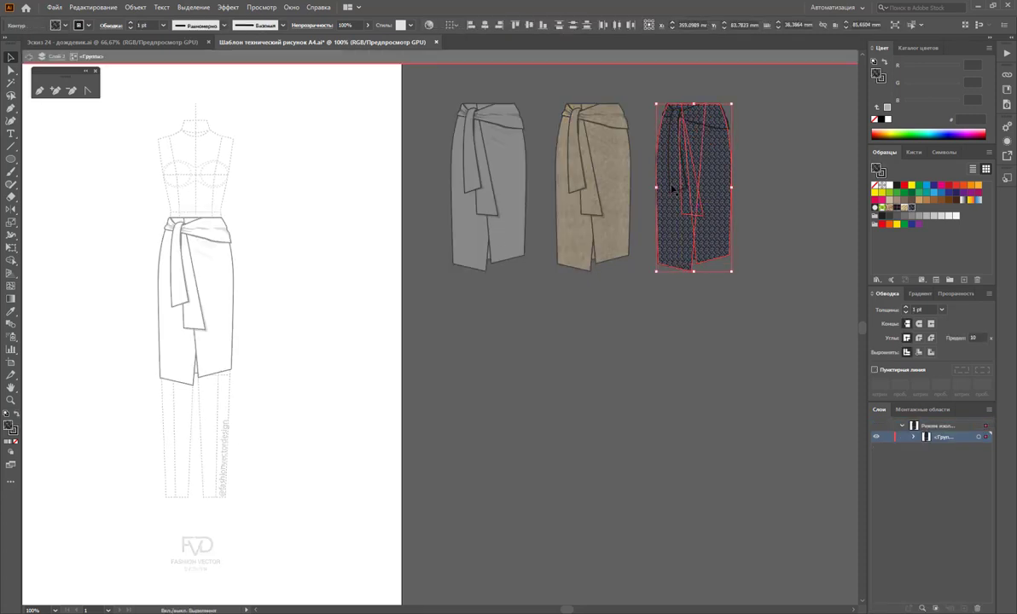
- Change the dark skirt's outline strokes to light grey 9C9B9B and exit the group
click(15, 432)
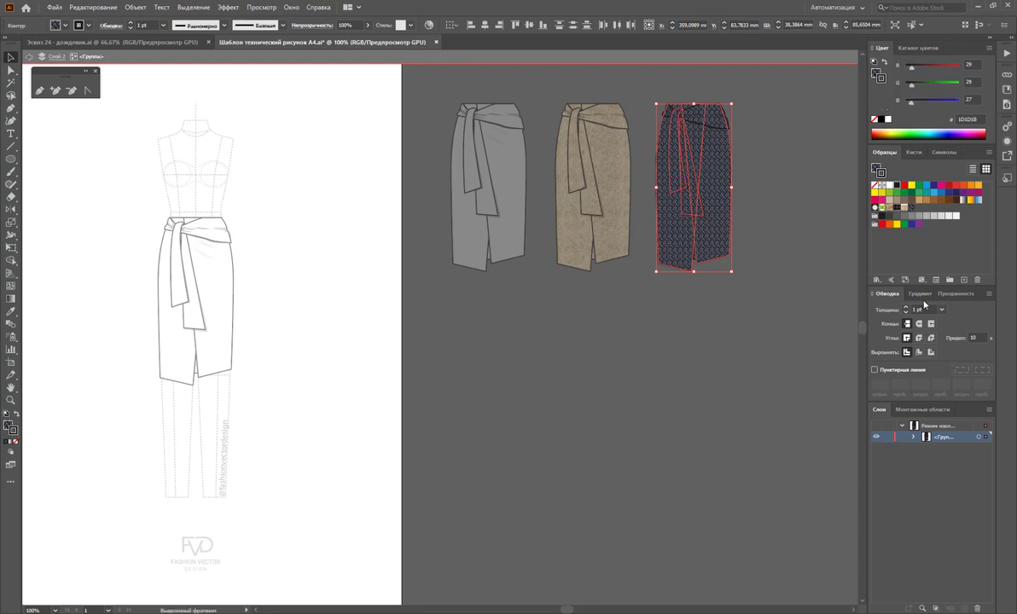
click(918, 217)
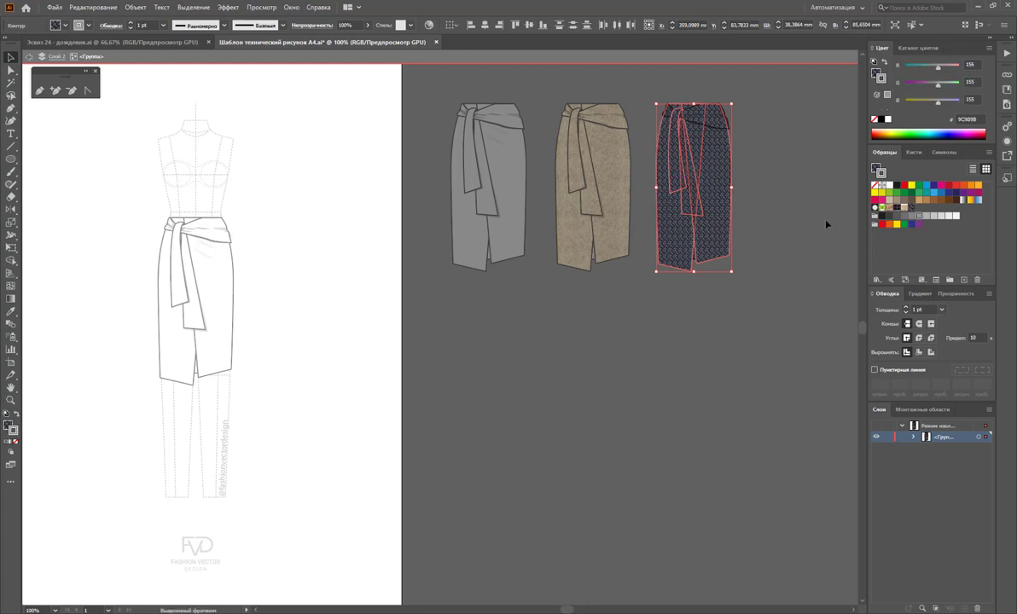
click(756, 147)
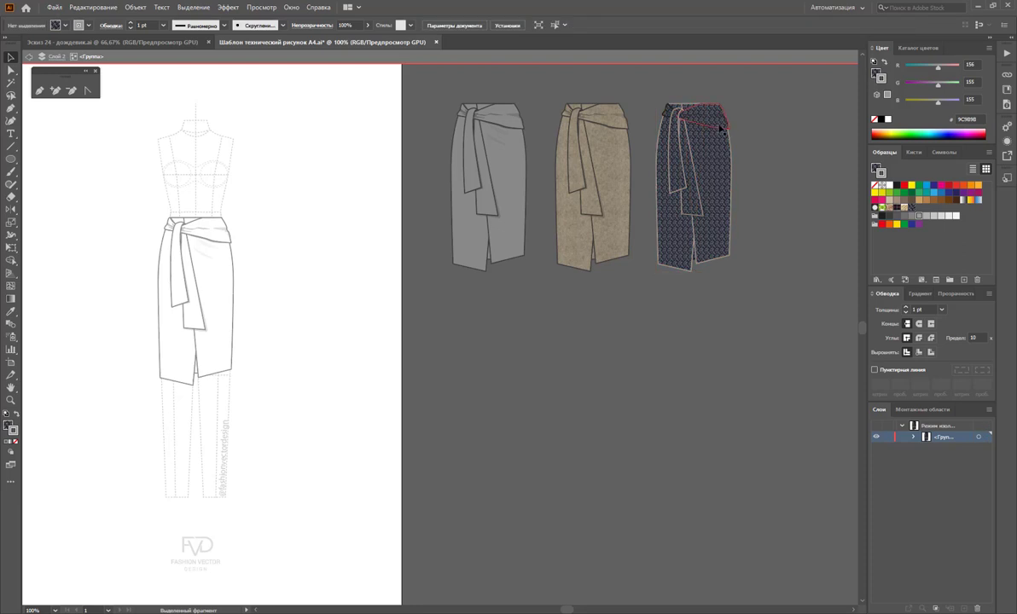
click(674, 117)
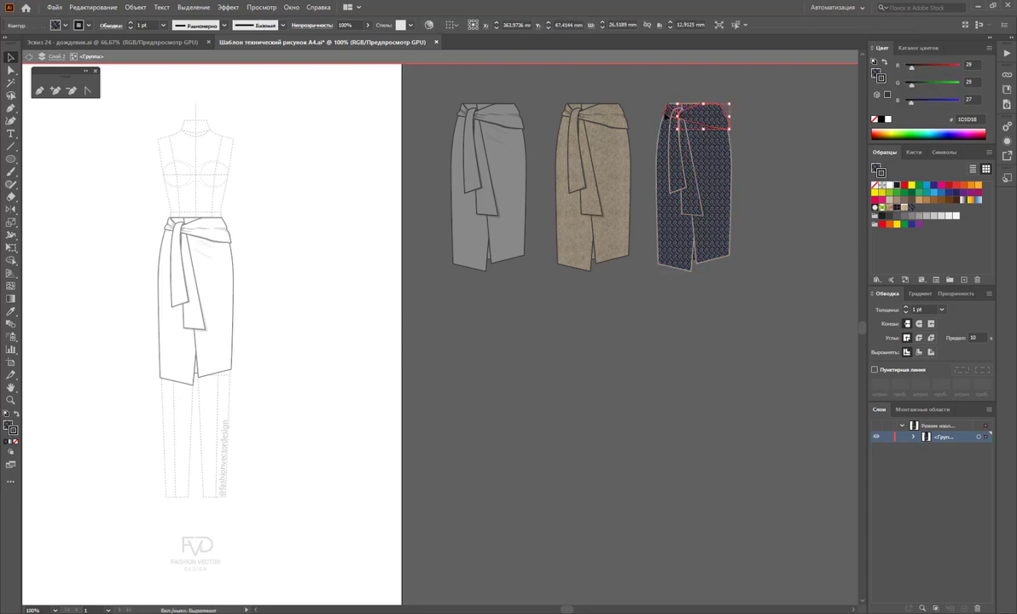
shift+click(666, 114)
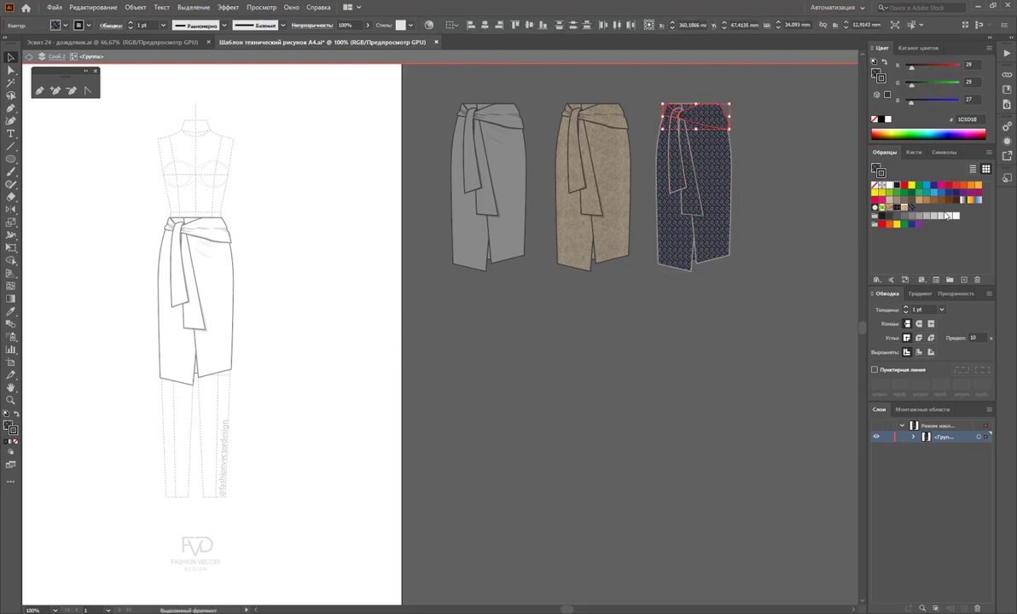
click(781, 216)
double_click(747, 402)
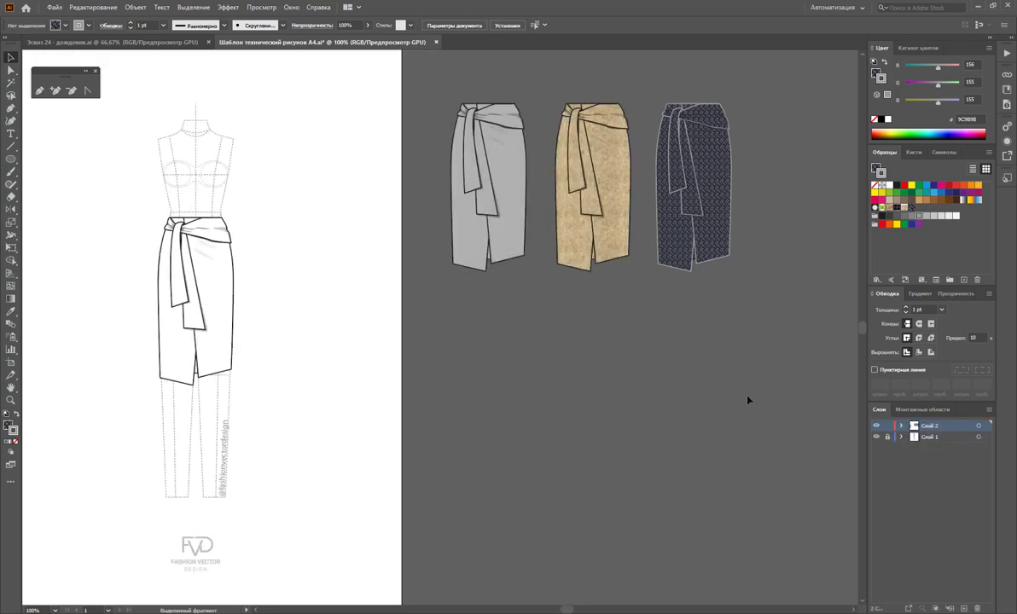
- Drag the translucent waistband shading's corner left to the skirt's edge
click(674, 116)
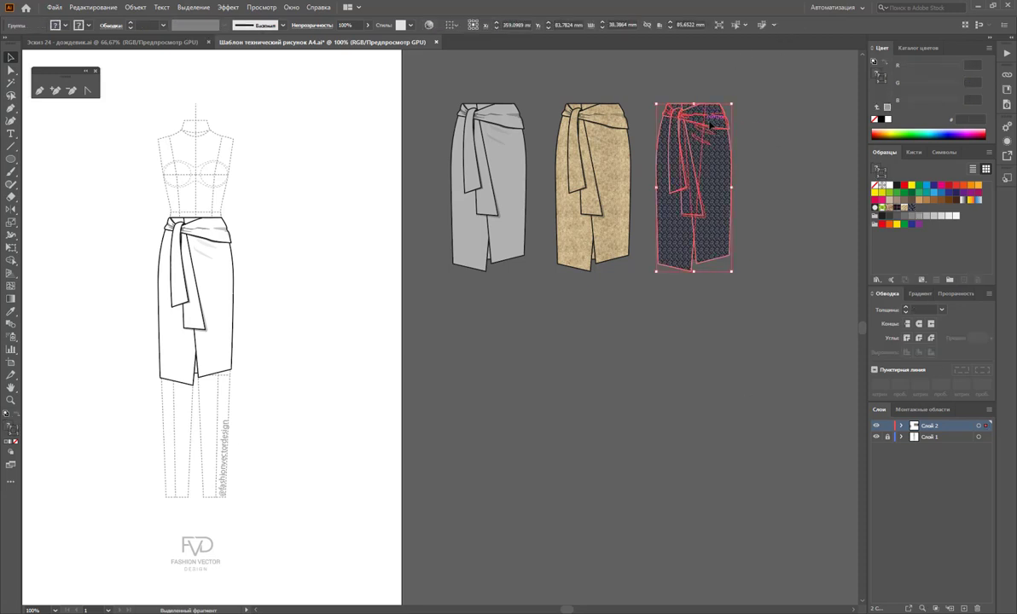
double_click(713, 120)
click(690, 120)
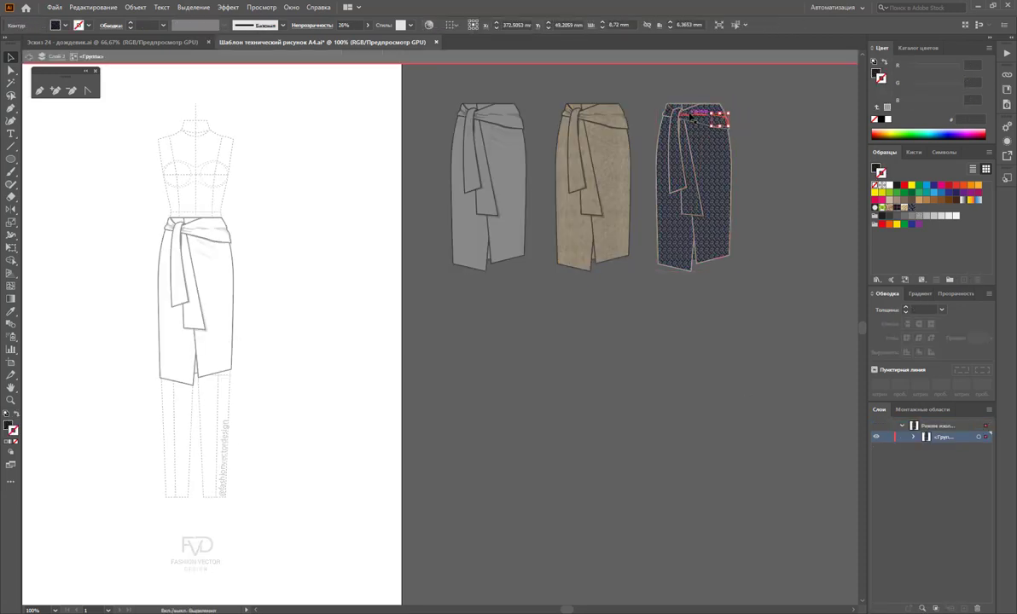
drag(690, 120, 671, 114)
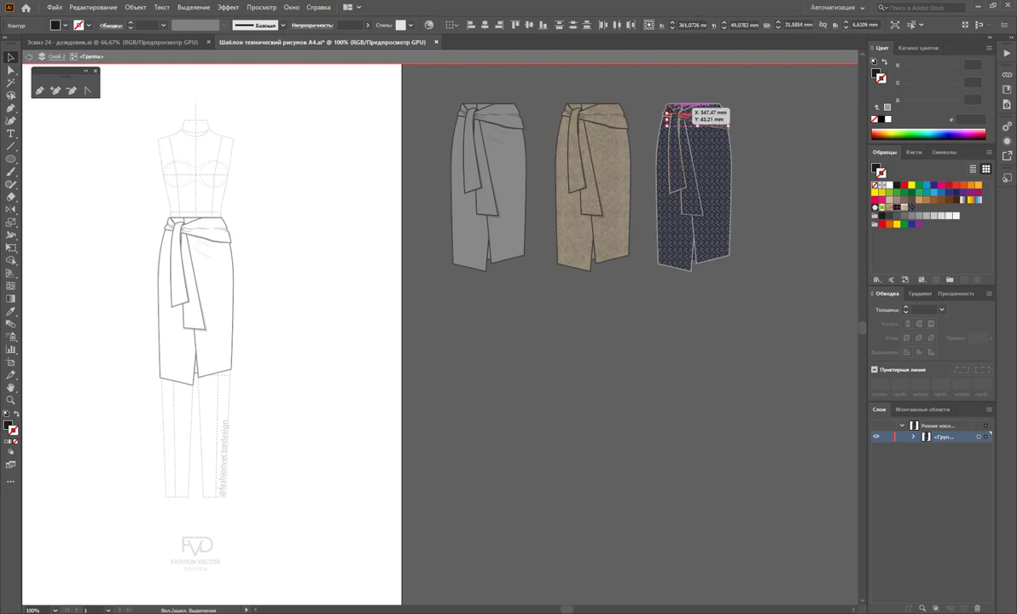
drag(670, 114, 667, 113)
- Keep the shading's opacity at 26% and exit the skirt group
click(367, 26)
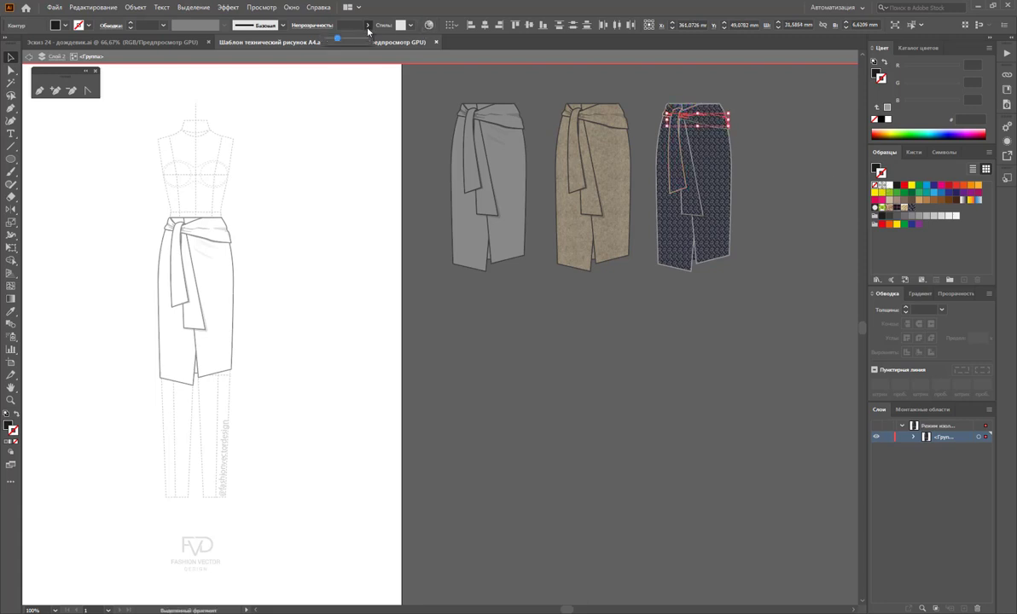
drag(343, 41, 363, 42)
click(757, 189)
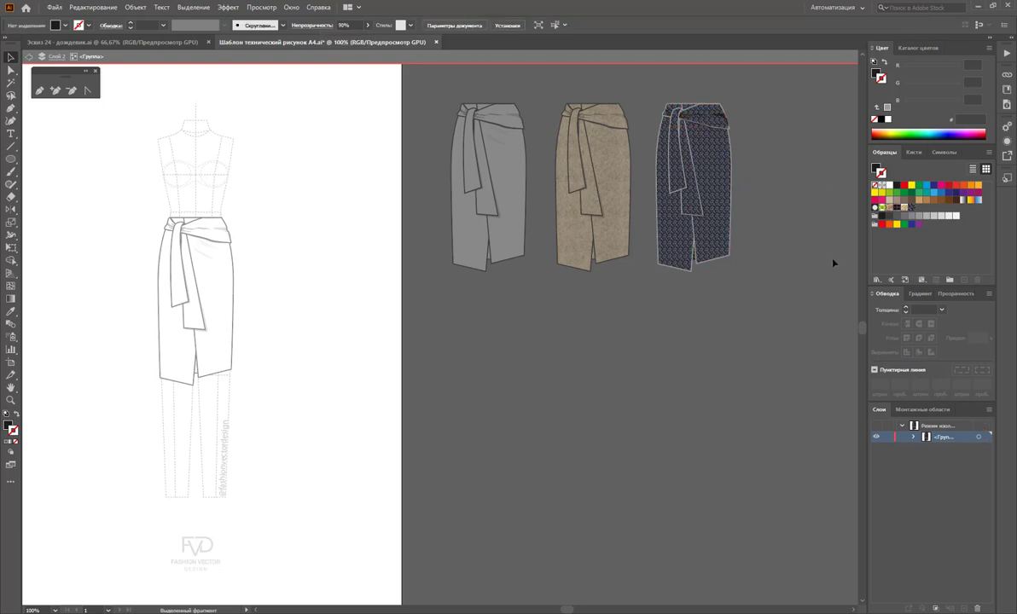
key(2)
key(6)
double_click(808, 380)
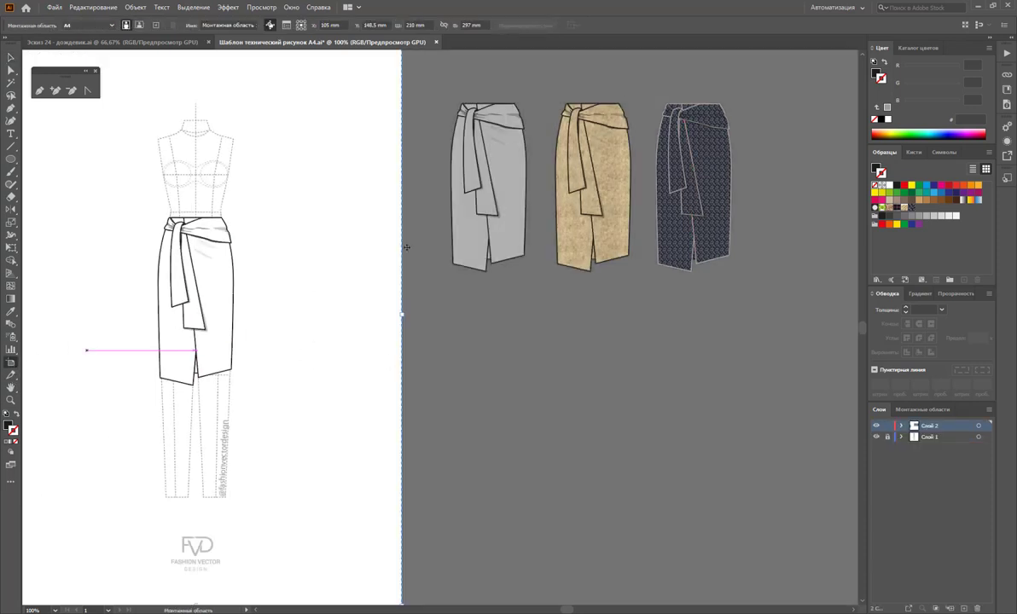
click(11, 363)
- Draw a new artboard around the three skirts
drag(425, 88, 758, 293)
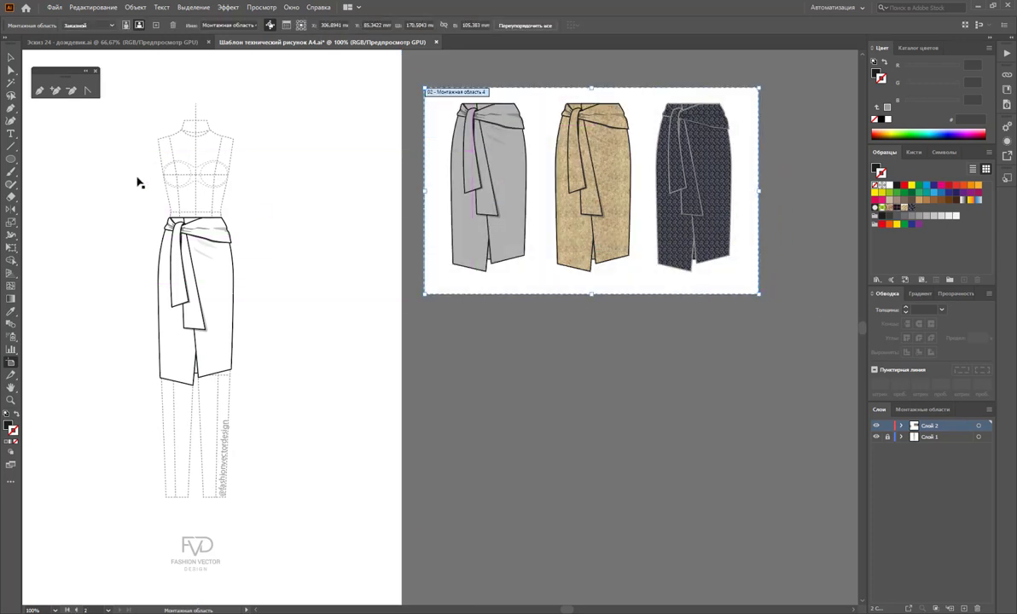
click(11, 57)
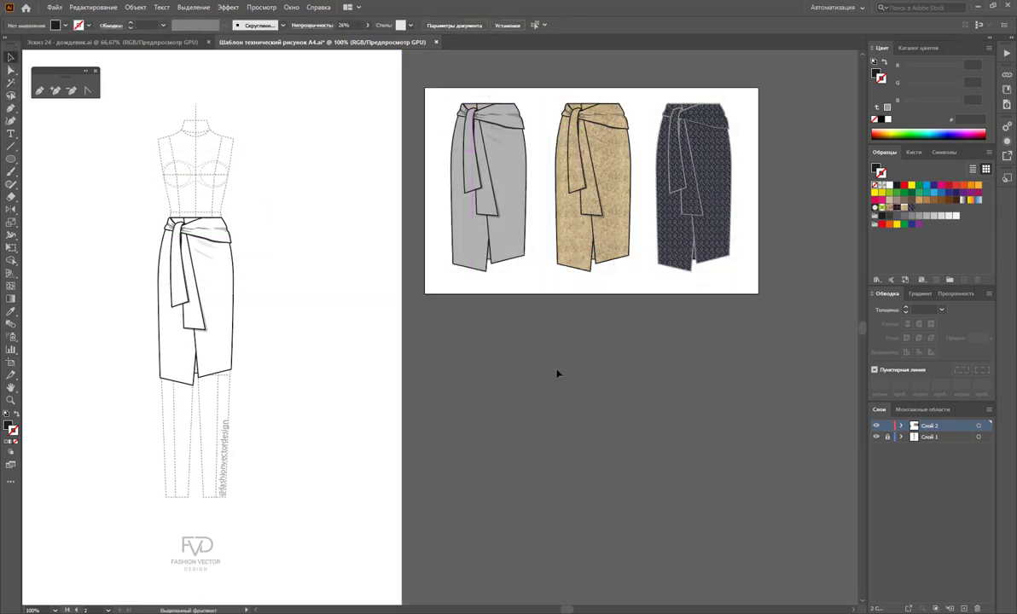
double_click(503, 243)
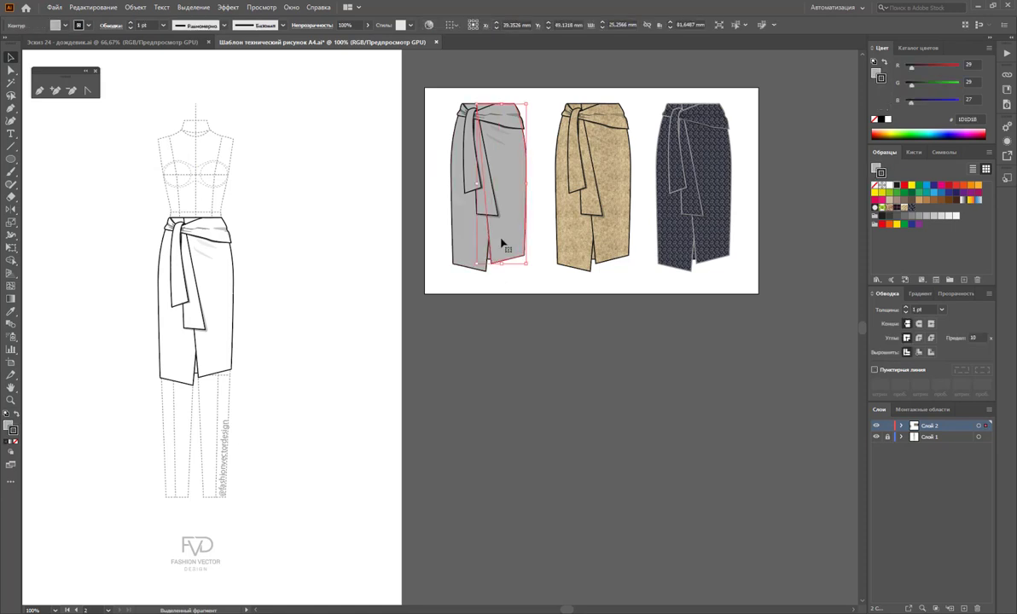
double_click(504, 285)
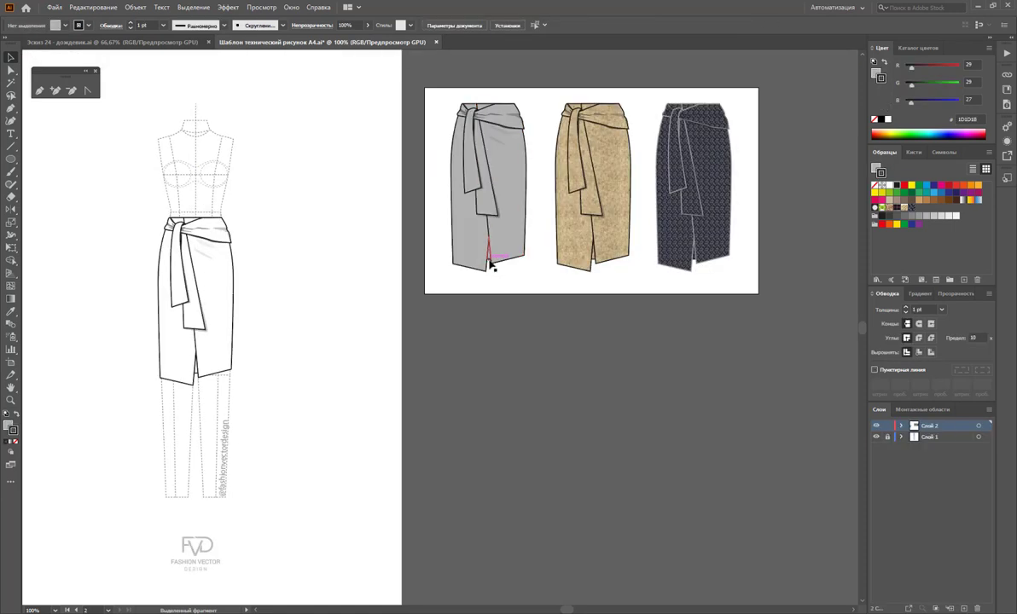
- Fill the grey skirt's small slit triangle with darker grey 868686
click(490, 259)
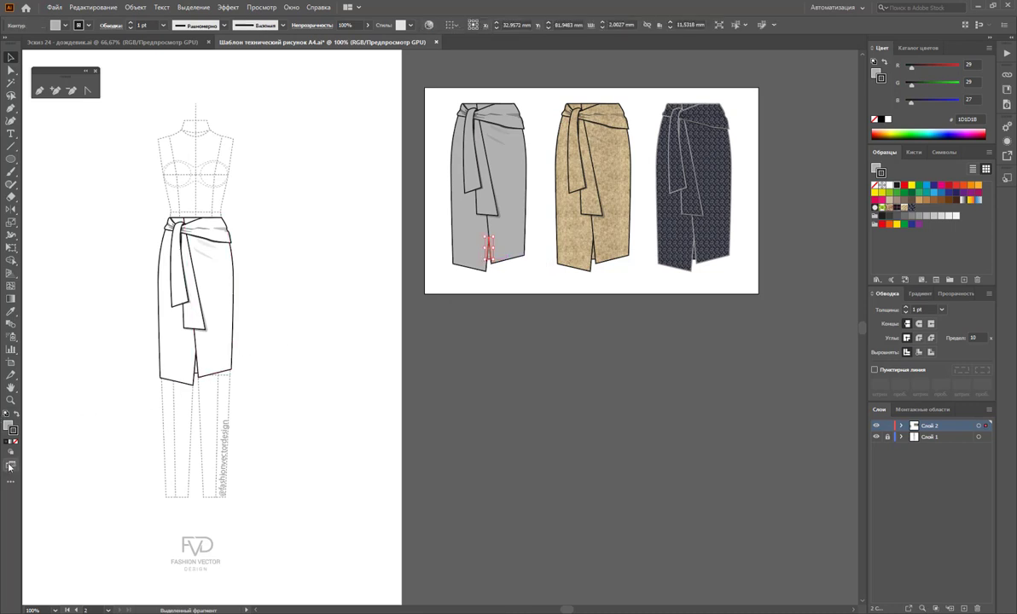
click(9, 425)
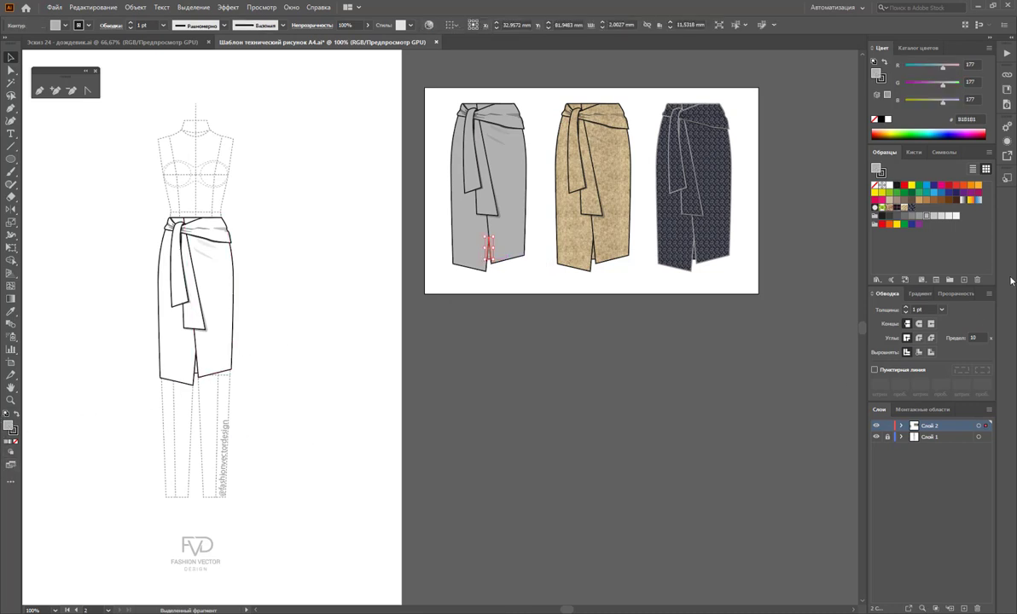
click(912, 217)
click(713, 360)
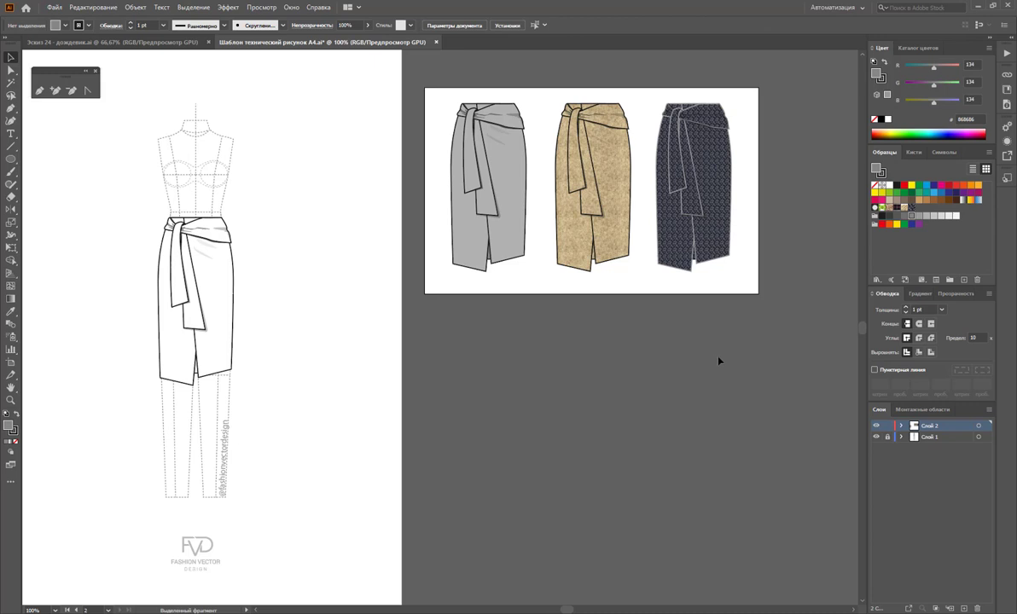